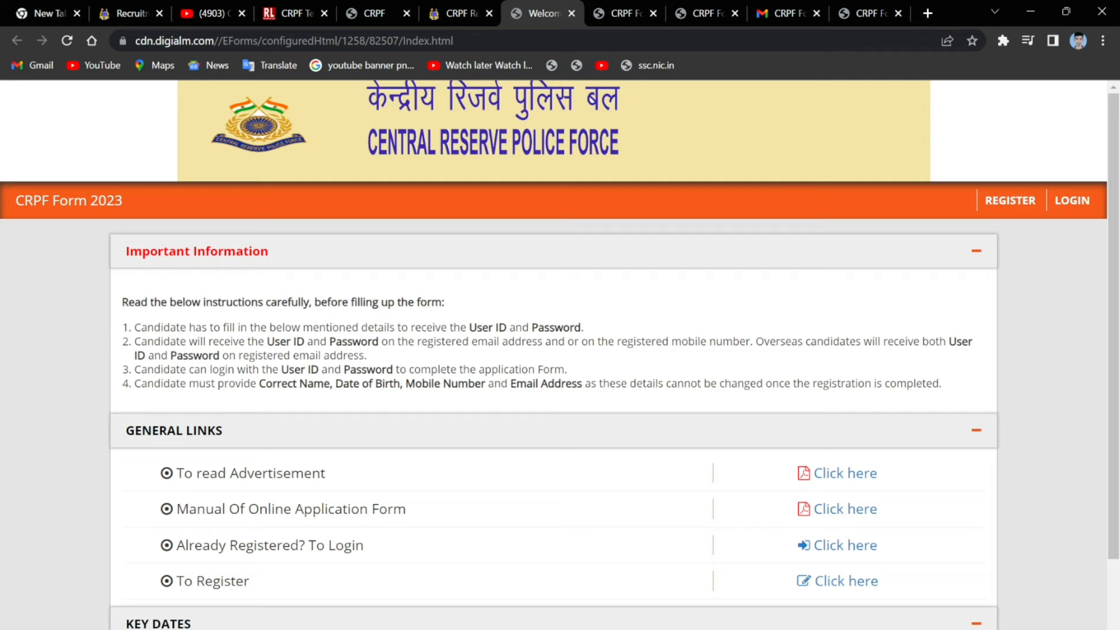
Review the instructions, general links and key dates on the CRPF Form 2023 page, and glance over the open application form.
{"action": "scroll", "coordinate": [612, 455], "scroll_direction": "down", "scroll_amount": 2}
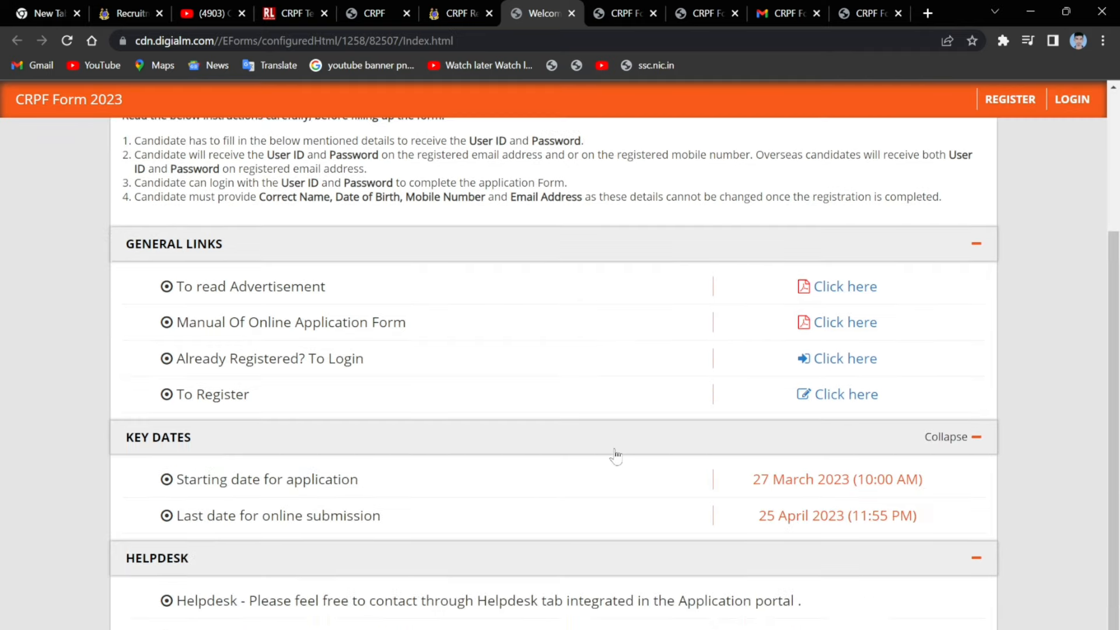
{"action": "scroll", "coordinate": [612, 452], "scroll_direction": "up", "scroll_amount": 2}
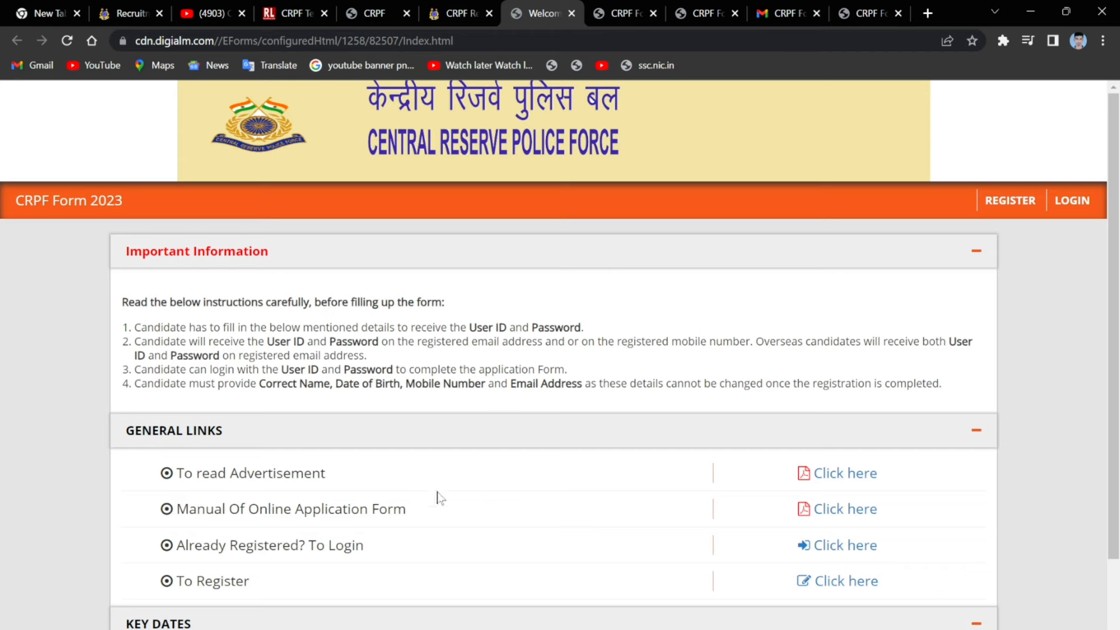
{"action": "scroll", "coordinate": [412, 408], "scroll_direction": "down", "scroll_amount": 3}
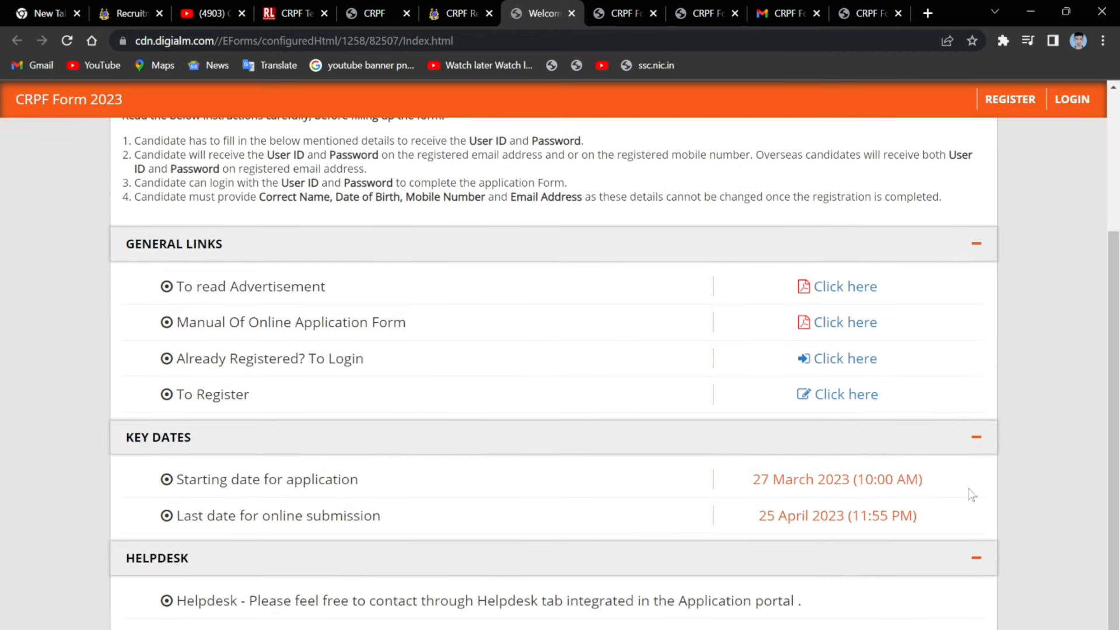
{"action": "scroll", "coordinate": [638, 393], "scroll_direction": "up", "scroll_amount": 3}
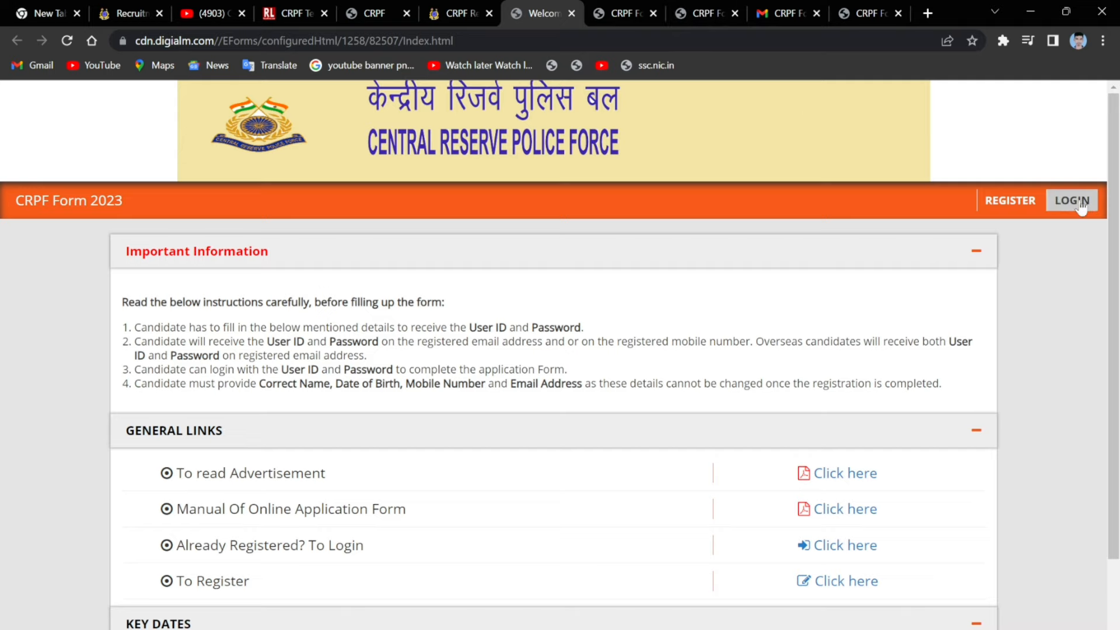
{"action": "left_click", "coordinate": [671, 10]}
{"action": "scroll", "coordinate": [492, 408], "scroll_direction": "down", "scroll_amount": 7}
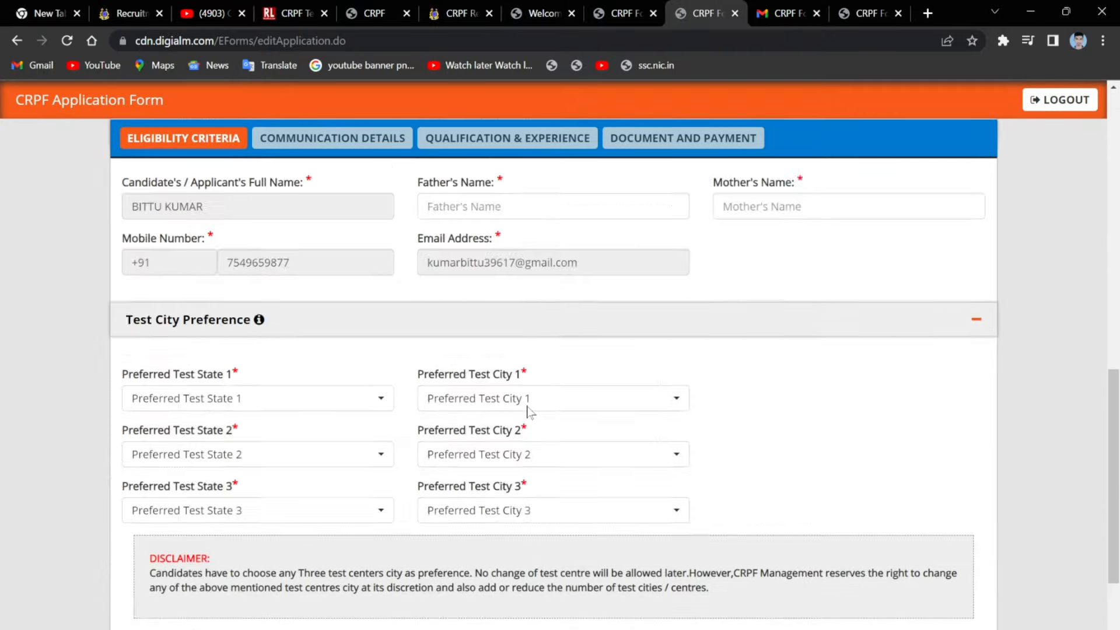
{"action": "scroll", "coordinate": [493, 408], "scroll_direction": "up", "scroll_amount": 7}
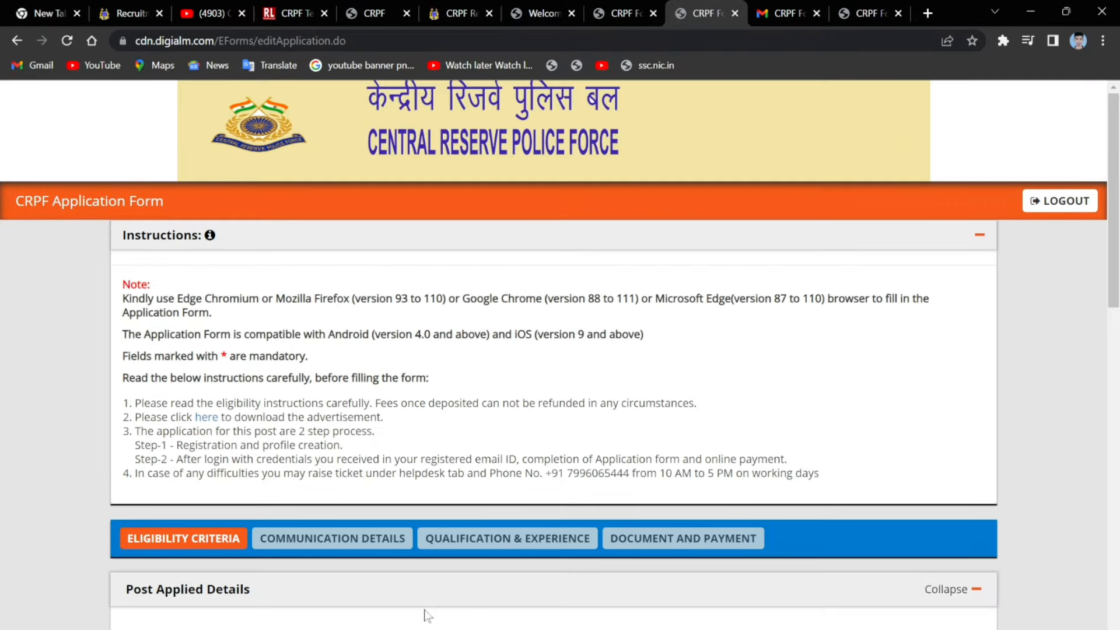
{"action": "left_click", "coordinate": [517, 14]}
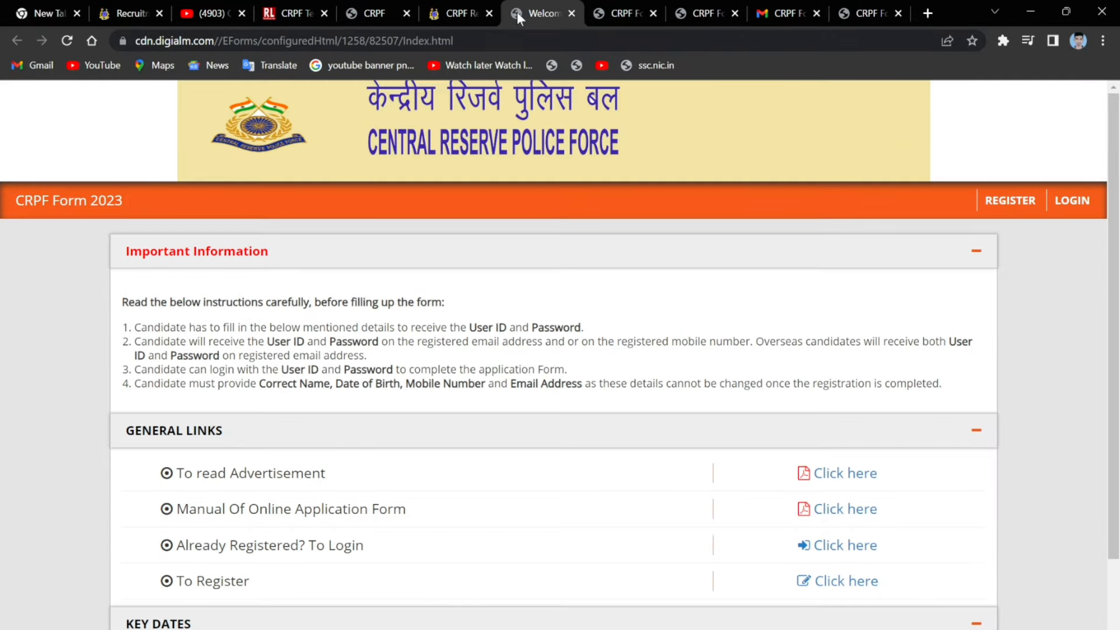
Open the new candidate registration form from the CRPF Form 2023 page and dismiss its Instructions notice.
{"action": "left_click", "coordinate": [1010, 201]}
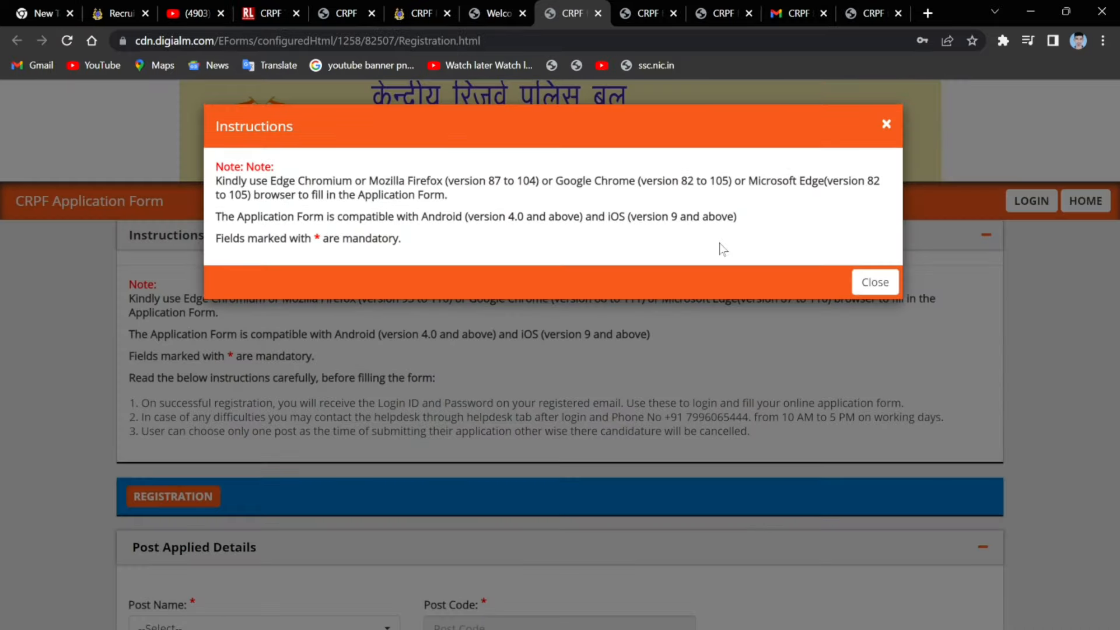
{"action": "left_click", "coordinate": [874, 282]}
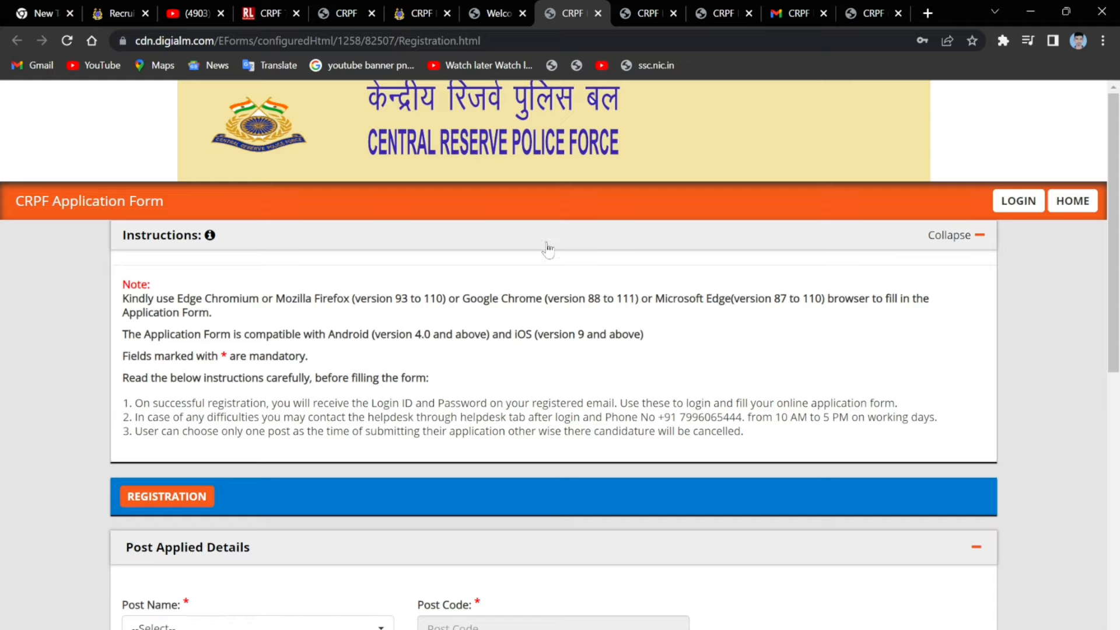
{"action": "scroll", "coordinate": [592, 385], "scroll_direction": "down", "scroll_amount": 7}
{"action": "scroll", "coordinate": [592, 385], "scroll_direction": "up", "scroll_amount": 7}
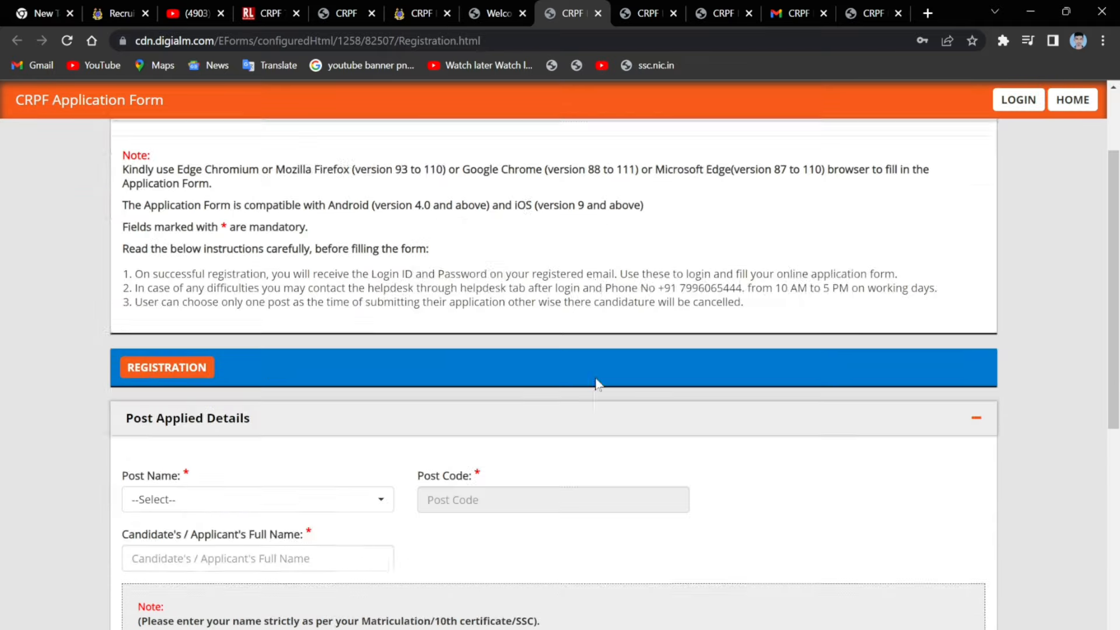
Set the post name in Post Applied Details to Constable-Cook.
{"action": "scroll", "coordinate": [62, 394], "scroll_direction": "down", "scroll_amount": 4}
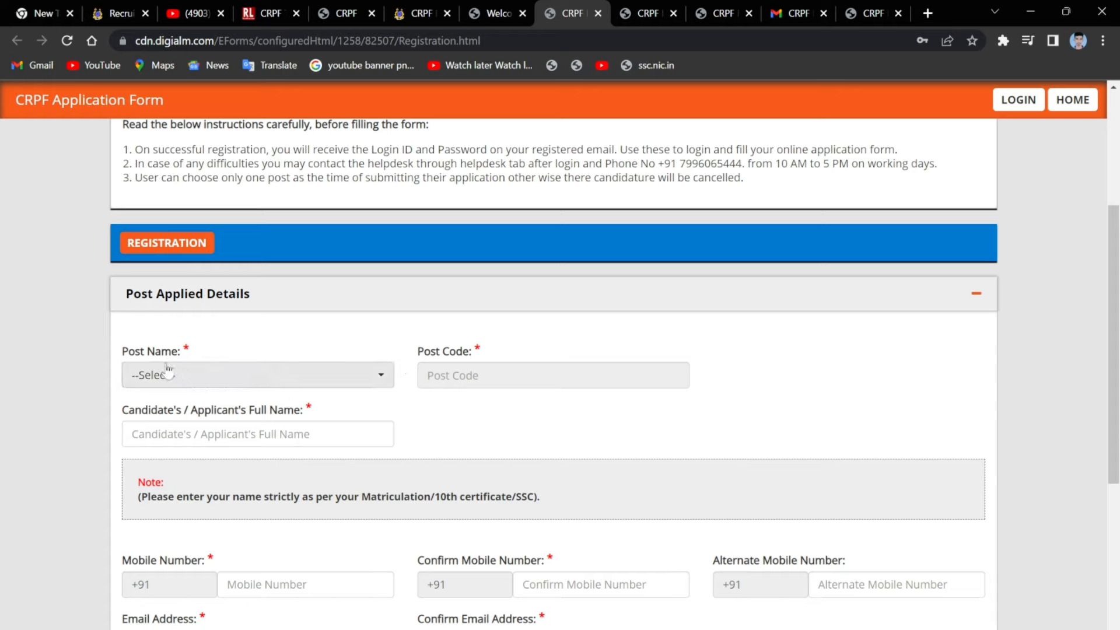
{"action": "left_click", "coordinate": [201, 382]}
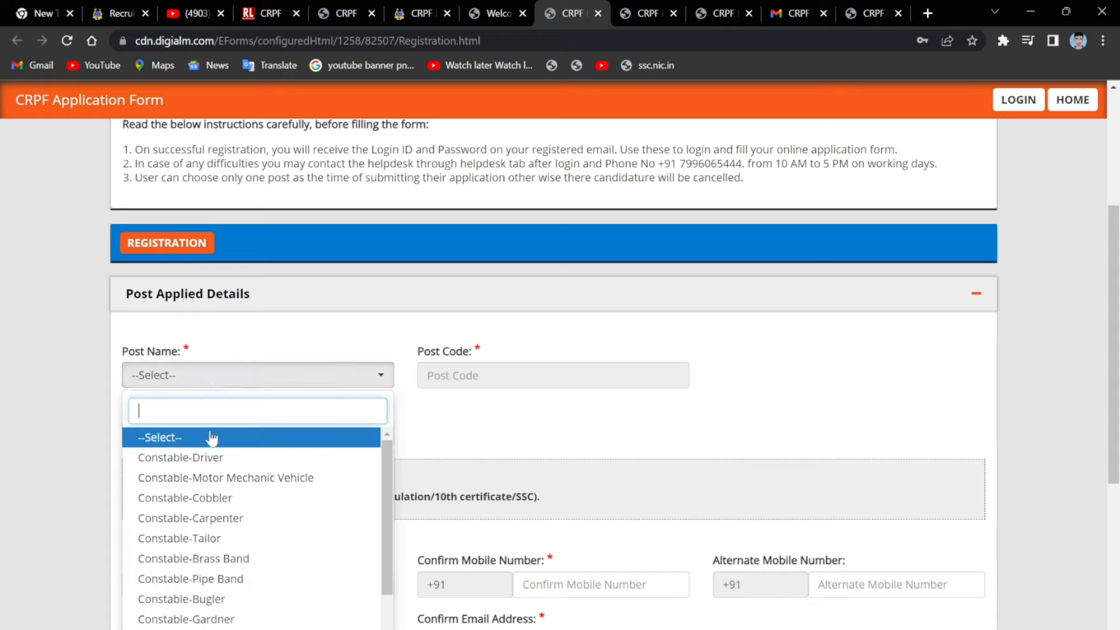
{"action": "scroll", "coordinate": [265, 569], "scroll_direction": "down", "scroll_amount": 5}
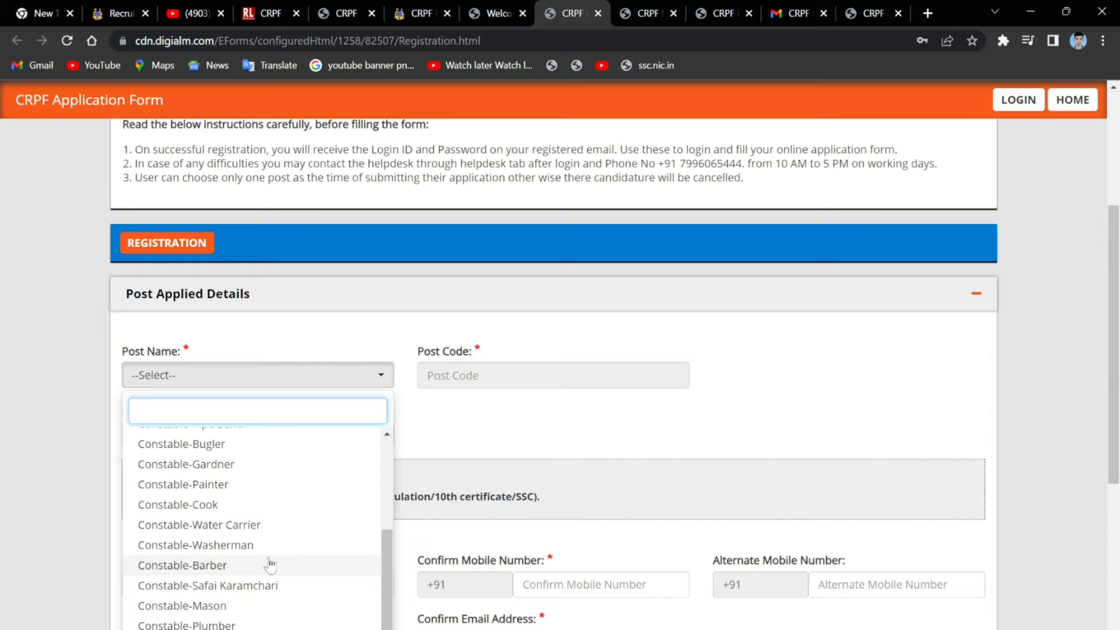
{"action": "left_click", "coordinate": [183, 505]}
{"action": "left_click", "coordinate": [255, 380]}
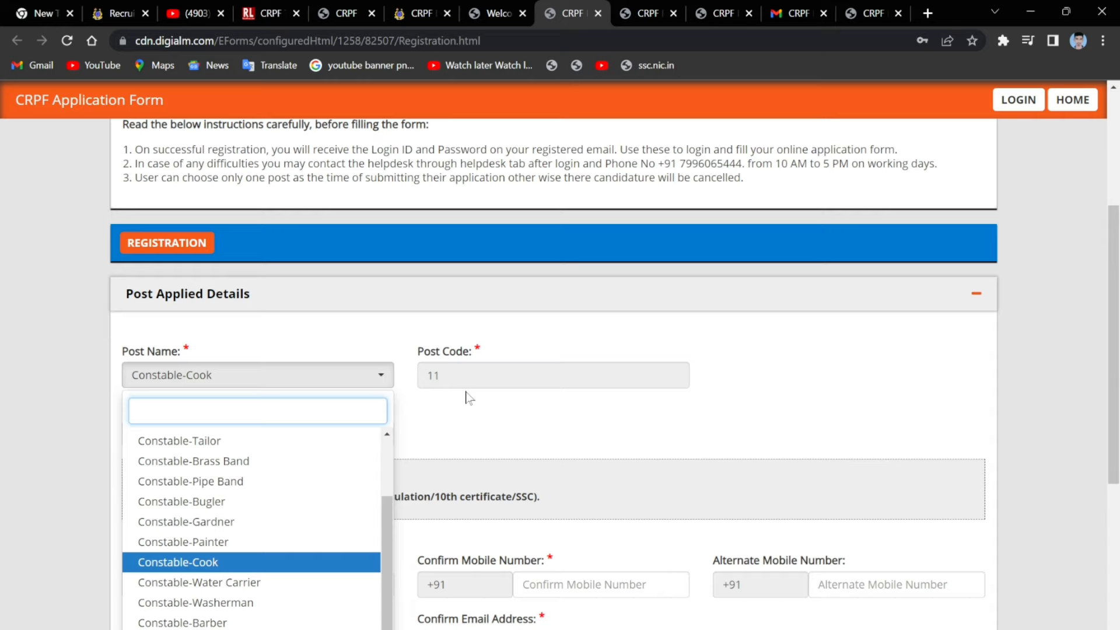
{"action": "left_click", "coordinate": [174, 563]}
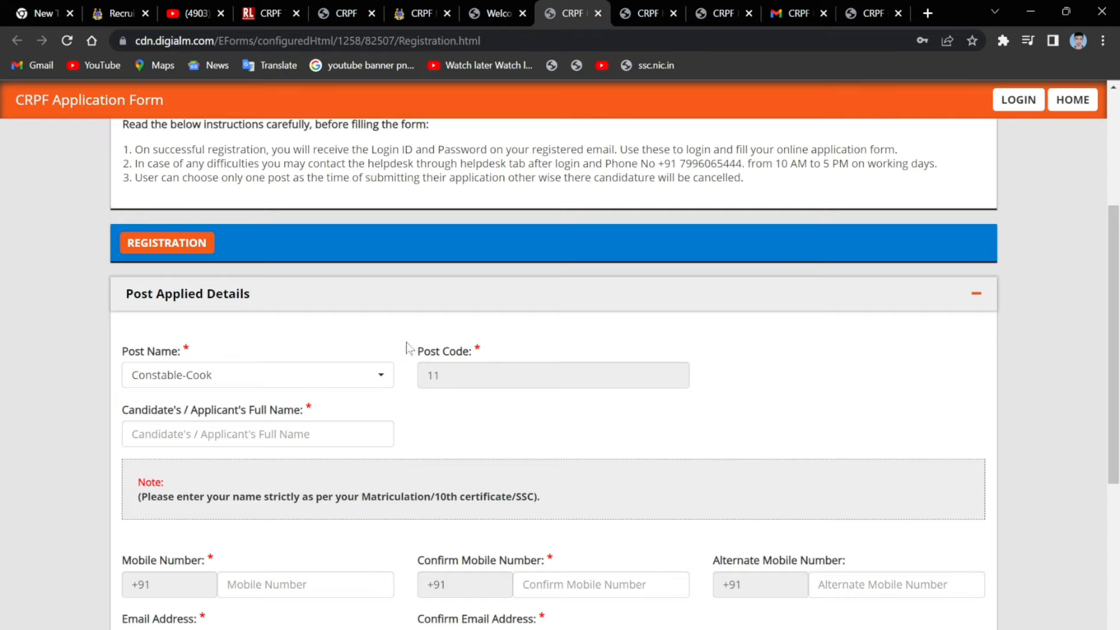
Examine the applicant's full name, mobile number and email address fields of the registration form.
{"action": "scroll", "coordinate": [407, 382], "scroll_direction": "down", "scroll_amount": 3}
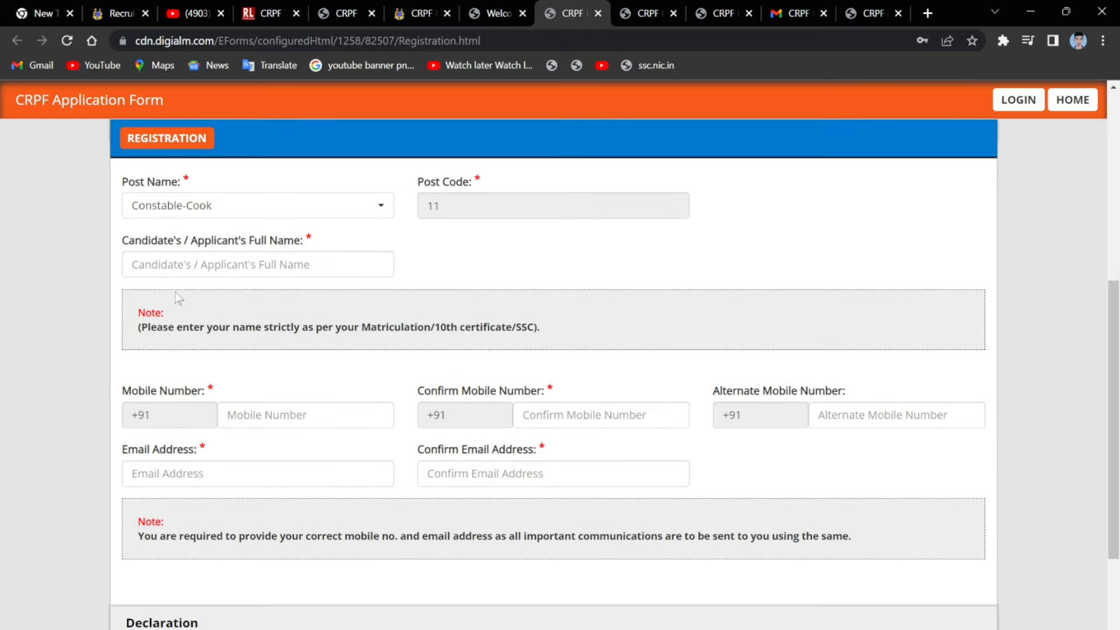
{"action": "left_click", "coordinate": [132, 264]}
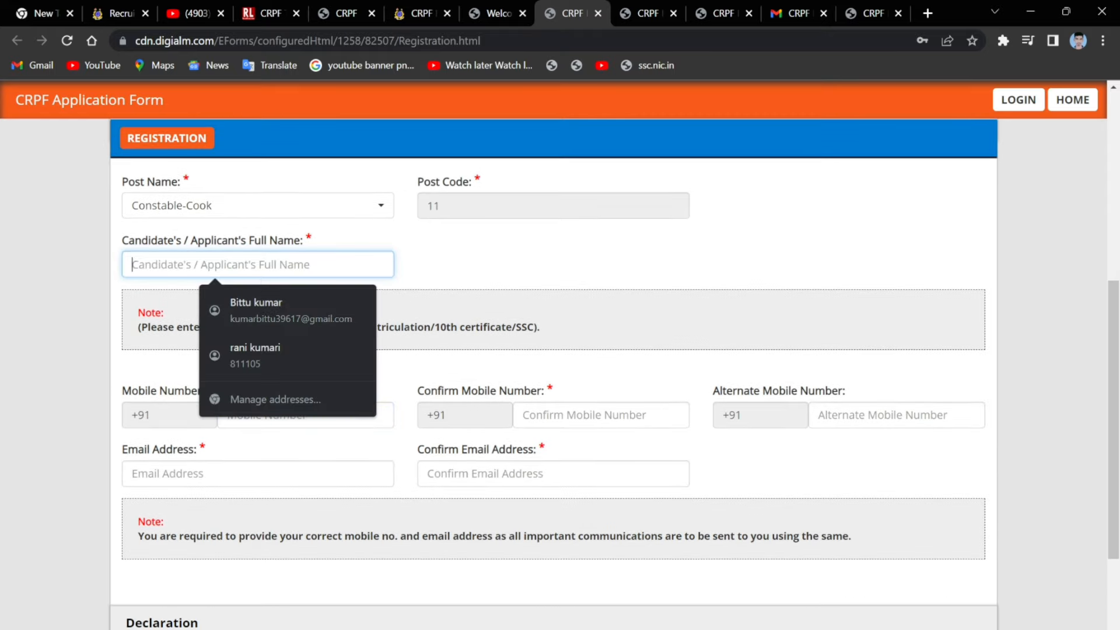
{"action": "left_click", "coordinate": [453, 304]}
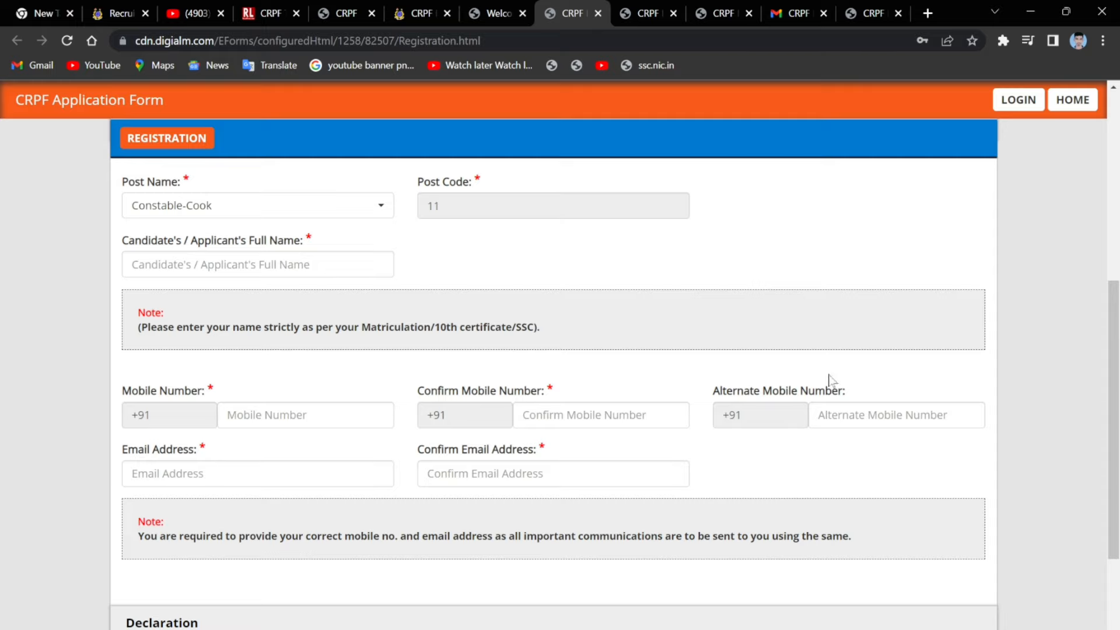
{"action": "scroll", "coordinate": [760, 305], "scroll_direction": "down", "scroll_amount": 1}
{"action": "scroll", "coordinate": [760, 304], "scroll_direction": "down", "scroll_amount": 3}
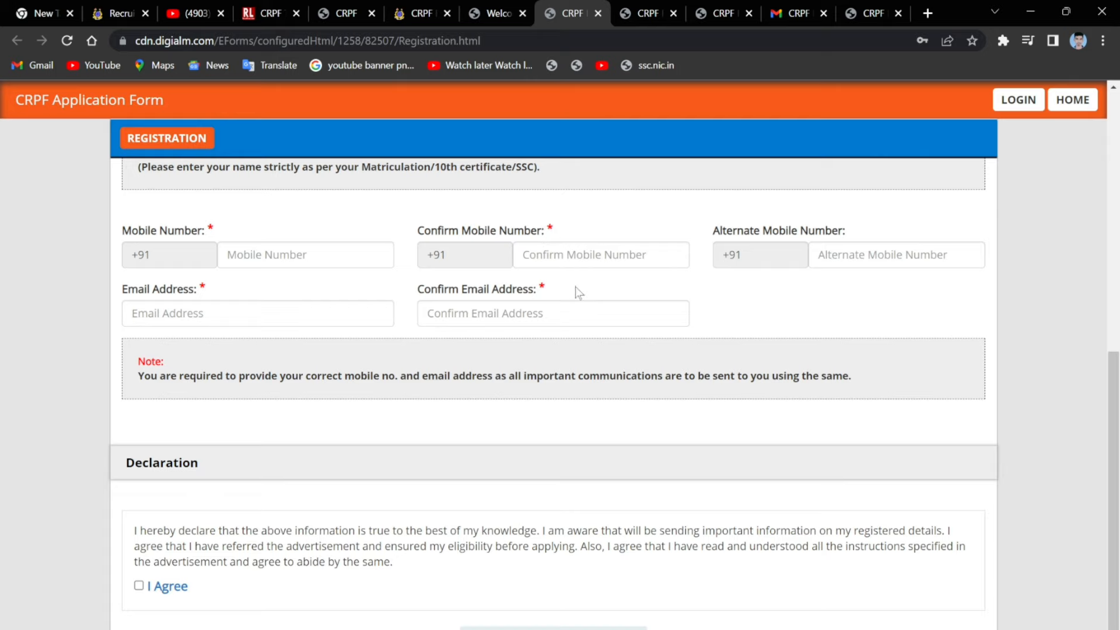
{"action": "middle_click", "coordinate": [587, 194]}
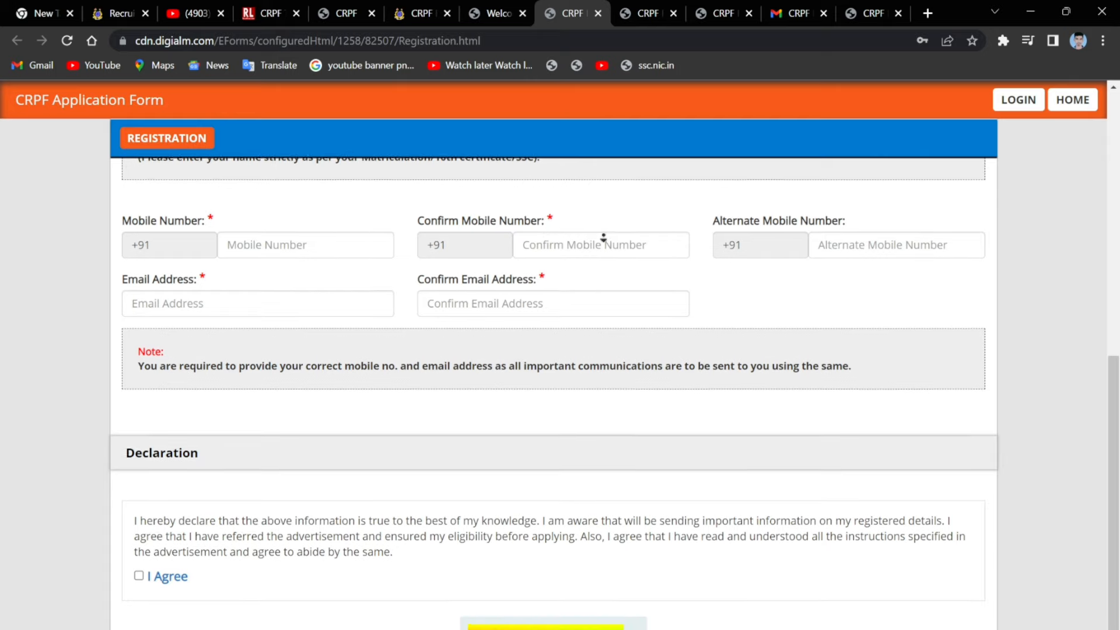
{"action": "left_click", "coordinate": [175, 285]}
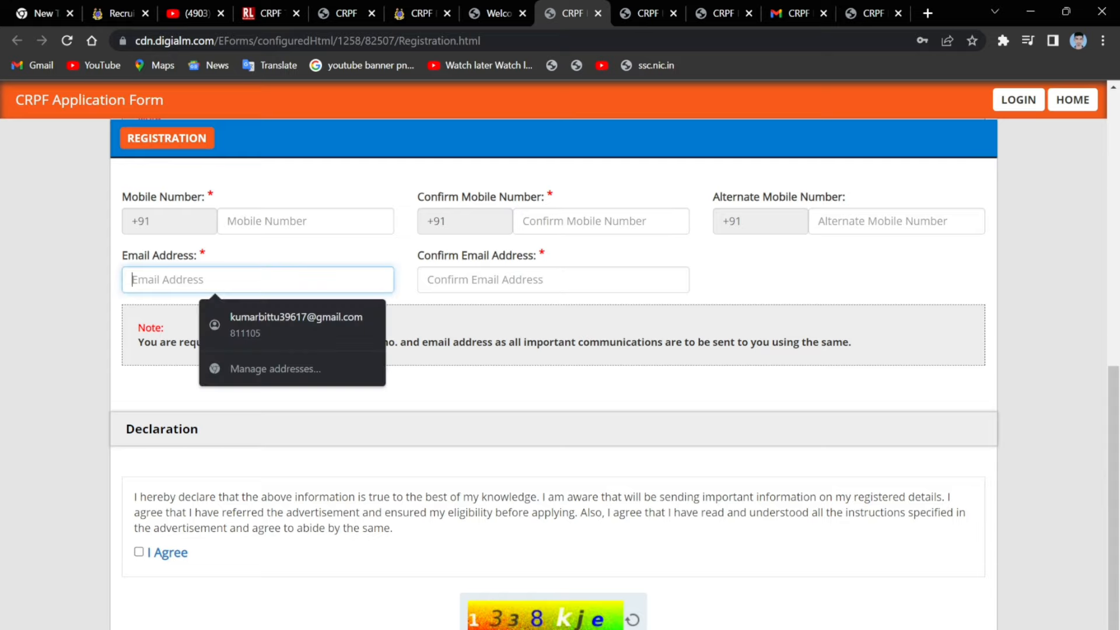
{"action": "left_click", "coordinate": [757, 263]}
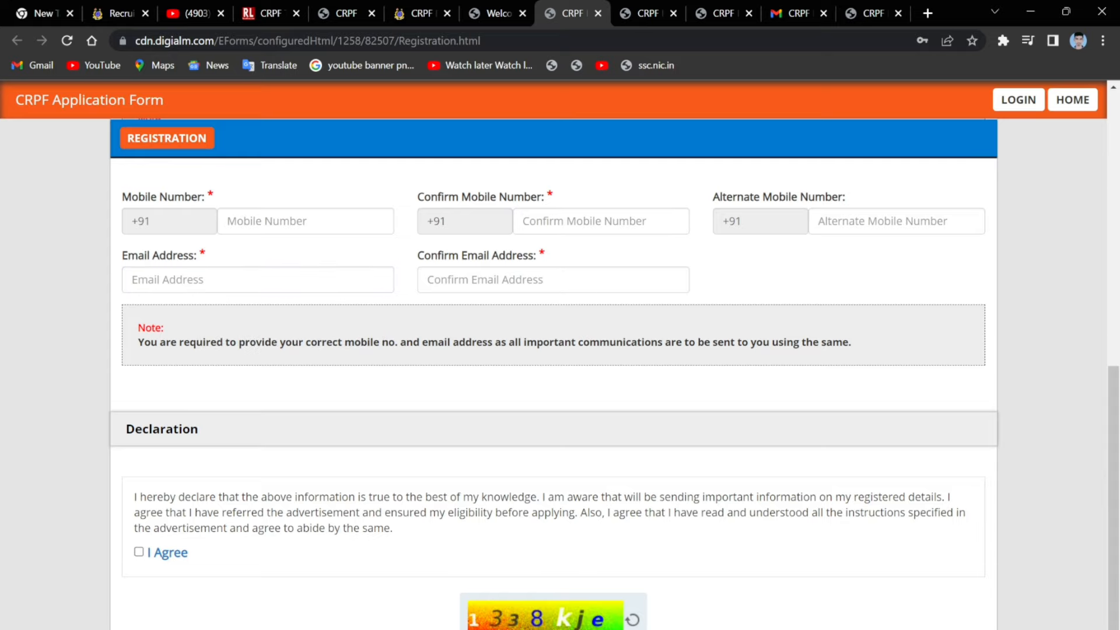
Agree to the registration declaration and enter characters in the captcha field.
{"action": "scroll", "coordinate": [811, 239], "scroll_direction": "down", "scroll_amount": 2}
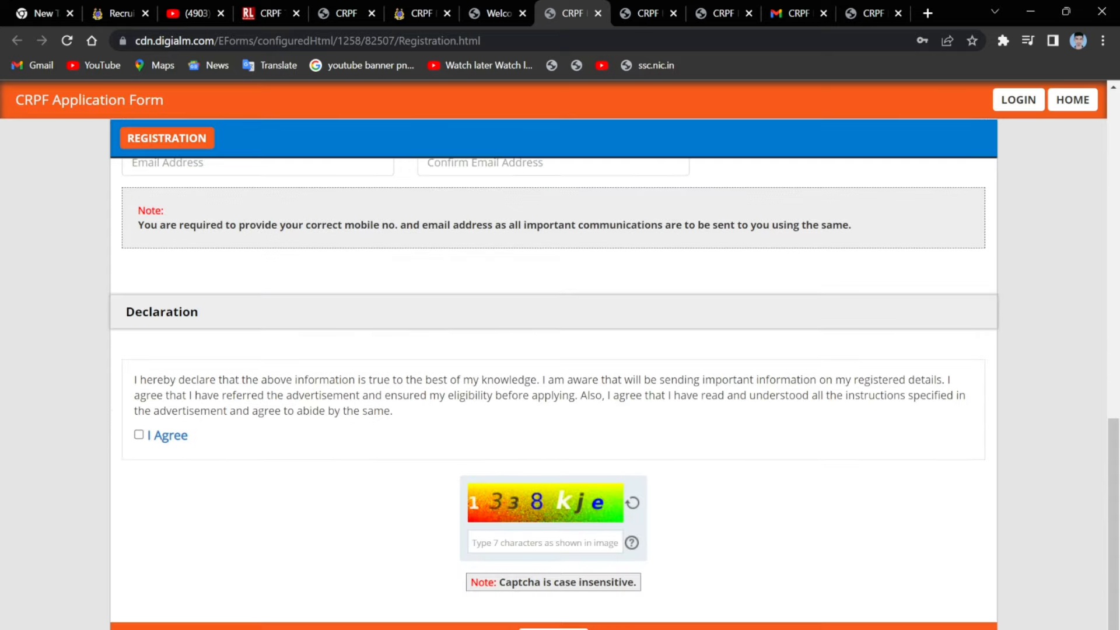
{"action": "left_click", "coordinate": [138, 435]}
{"action": "type", "text": "2"}
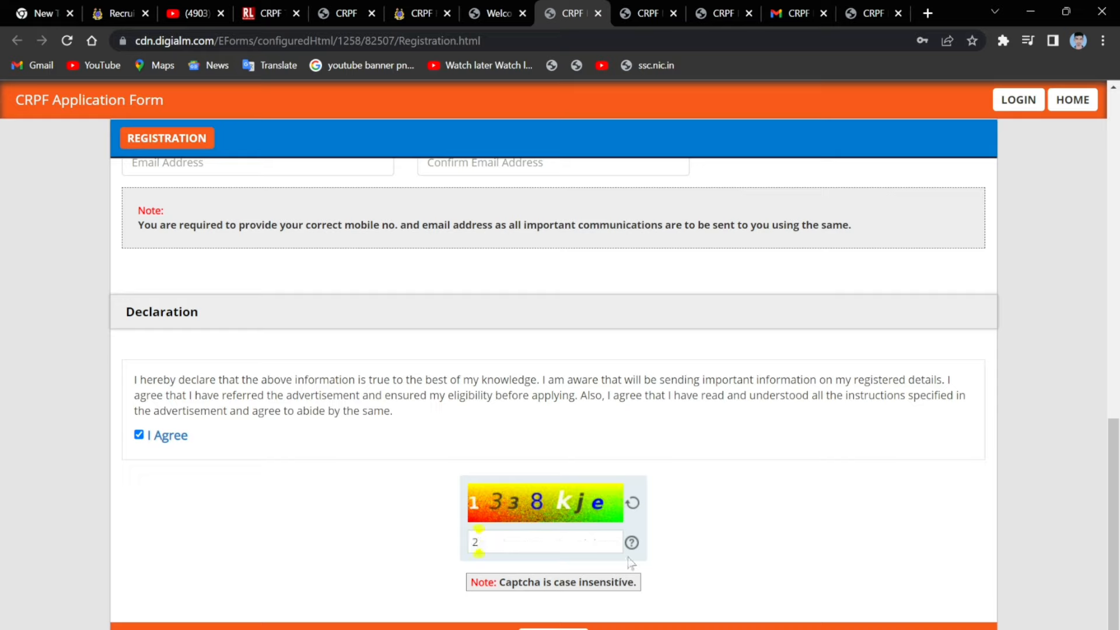
{"action": "type", "text": "4"}
{"action": "key", "text": "BackSpace"}
{"action": "type", "text": "33"}
Check the completed registration form from beginning to end, submit it and accept the confirmation dialog.
{"action": "scroll", "coordinate": [807, 389], "scroll_direction": "down", "scroll_amount": 3}
{"action": "scroll", "coordinate": [807, 389], "scroll_direction": "up", "scroll_amount": 15}
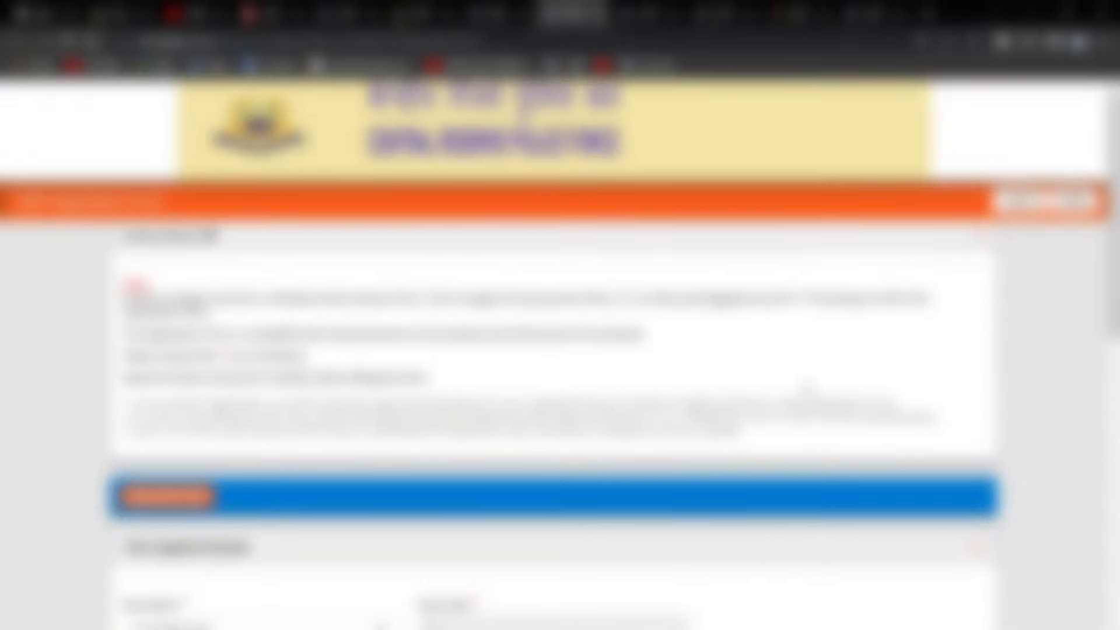
{"action": "scroll", "coordinate": [807, 389], "scroll_direction": "down", "scroll_amount": 15}
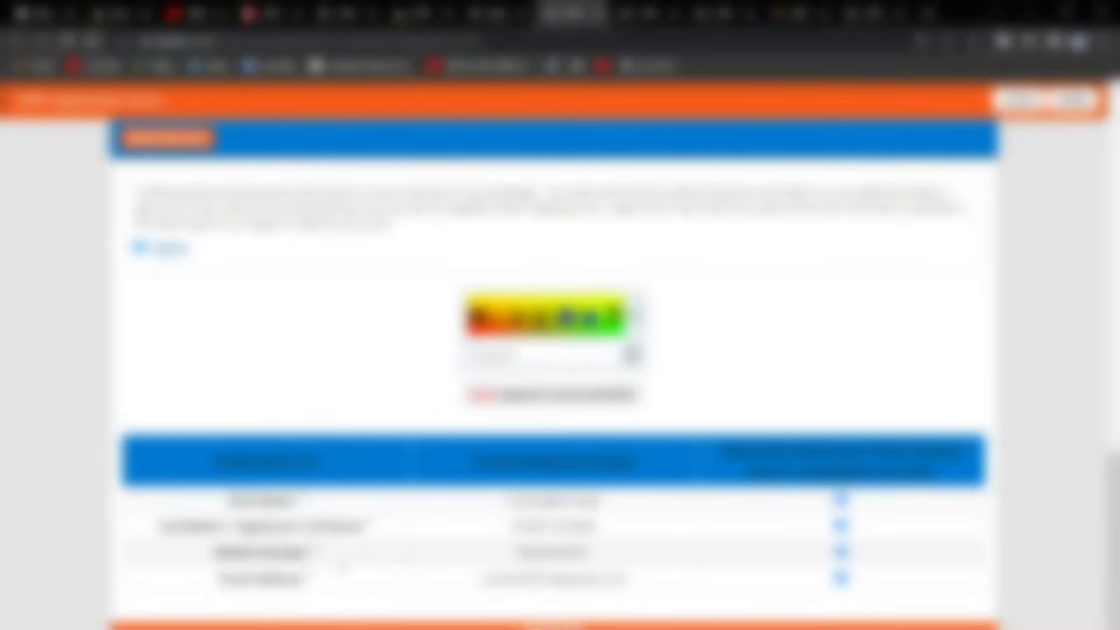
{"action": "scroll", "coordinate": [762, 532], "scroll_direction": "up", "scroll_amount": 10}
{"action": "scroll", "coordinate": [775, 516], "scroll_direction": "down", "scroll_amount": 10}
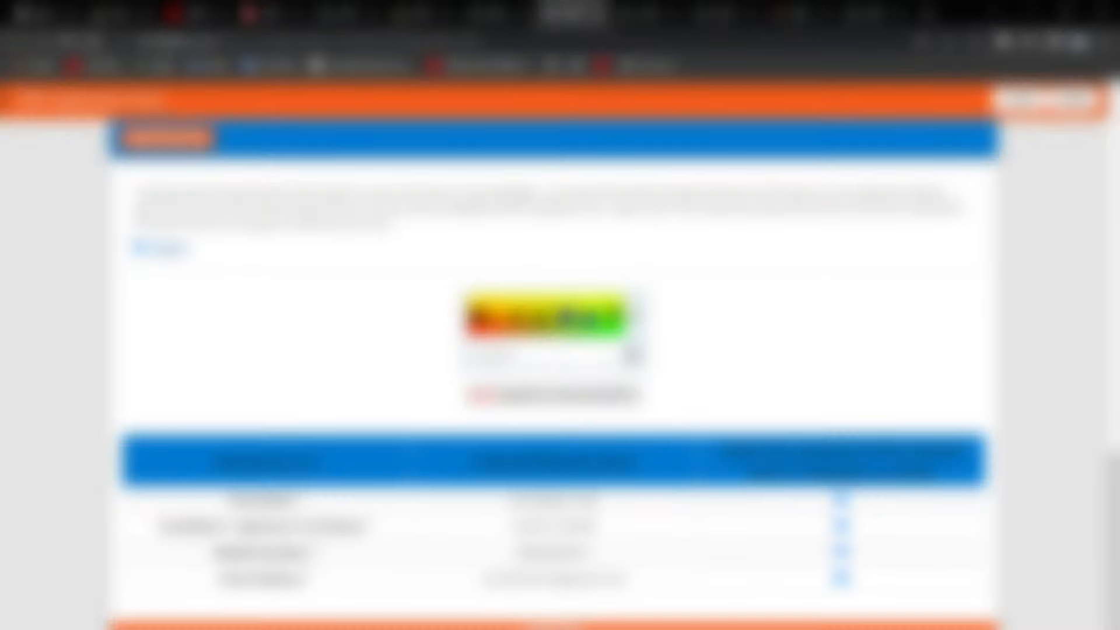
{"action": "left_click", "coordinate": [554, 626]}
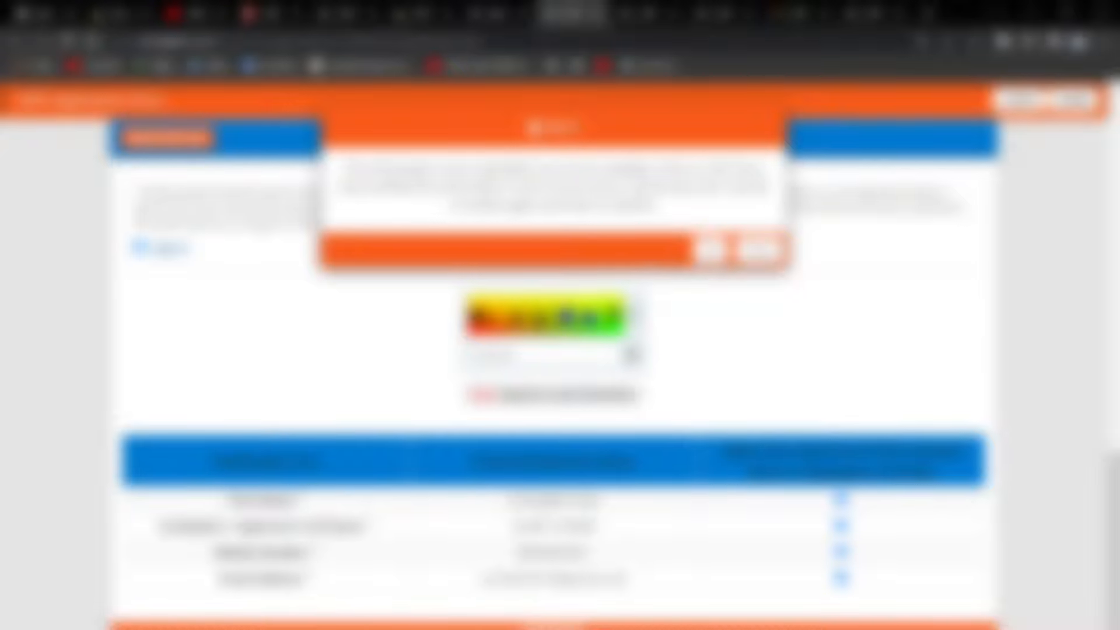
{"action": "left_click", "coordinate": [710, 251]}
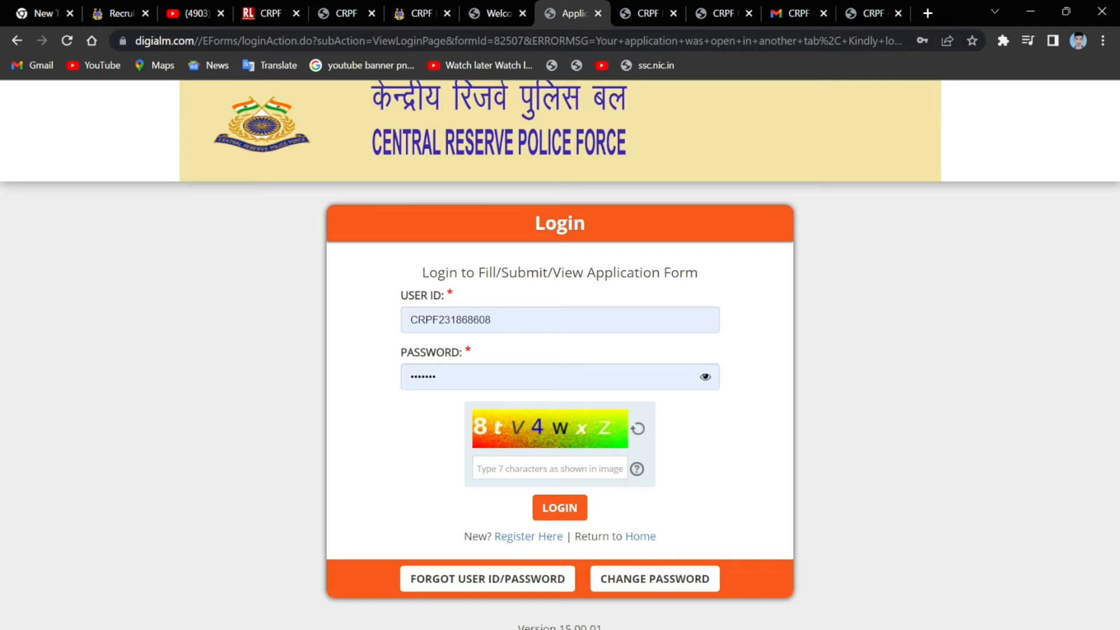
Leave the login page and switch to the browser tab with the already logged-in CRPF application form.
{"action": "left_click", "coordinate": [549, 468]}
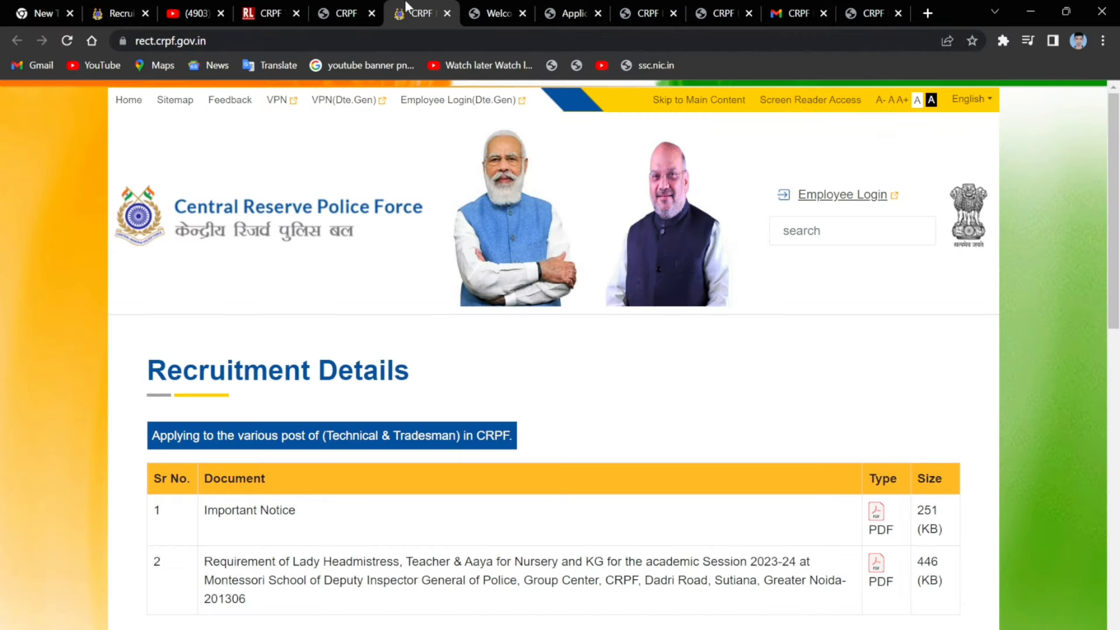
{"action": "left_click", "coordinate": [432, 8]}
{"action": "left_click", "coordinate": [718, 13]}
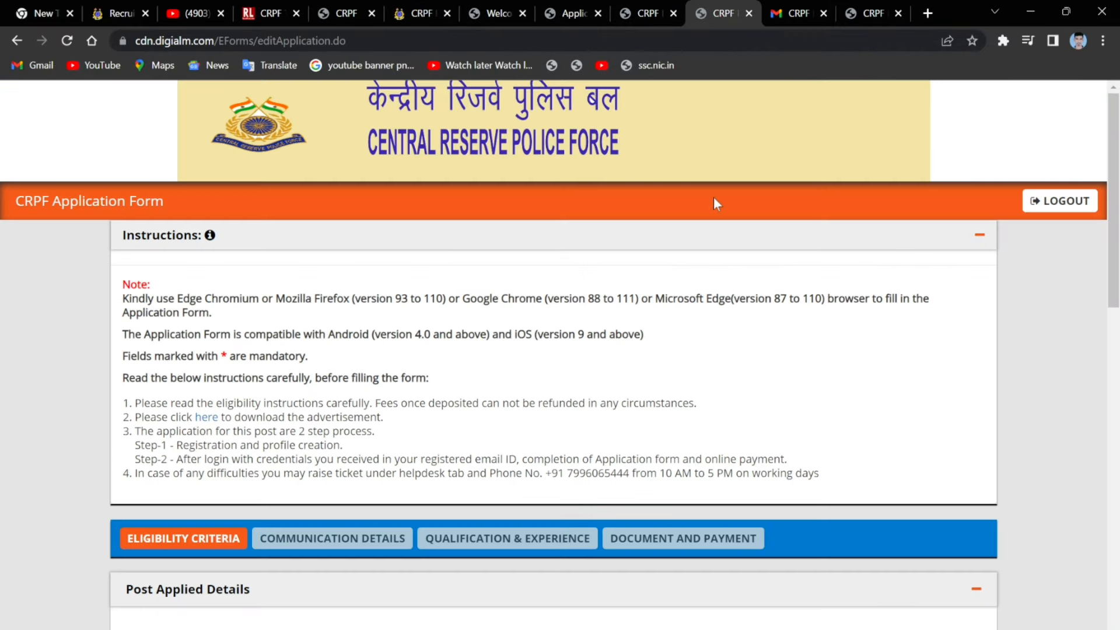
Examine the application form's instructions and the post and personal details fields under Eligibility Criteria.
{"action": "scroll", "coordinate": [727, 260], "scroll_direction": "down", "scroll_amount": 2}
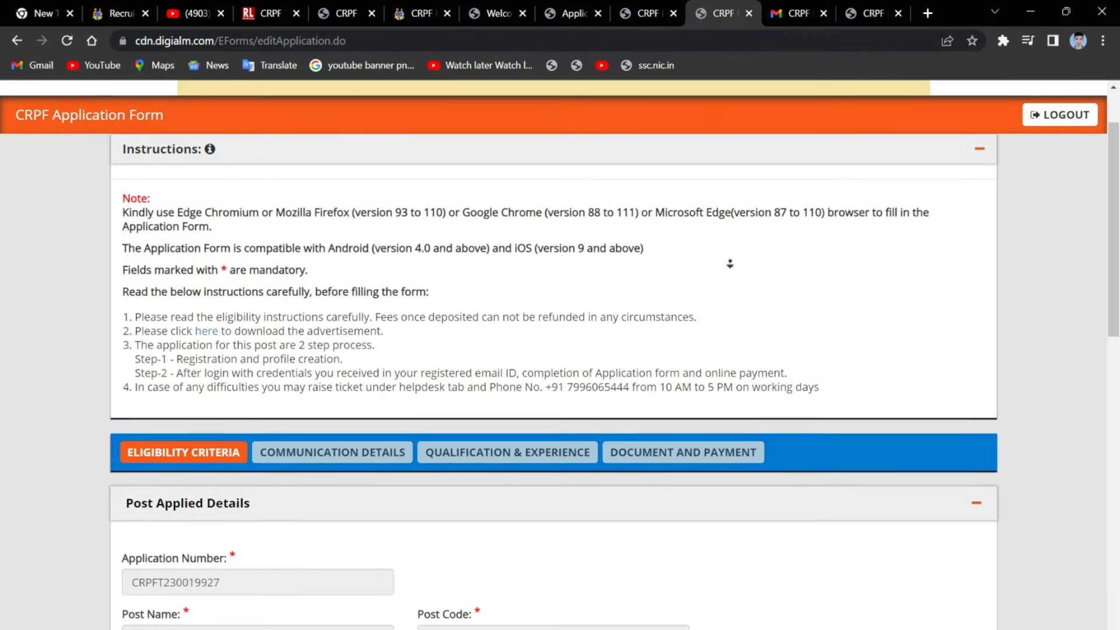
{"action": "scroll", "coordinate": [733, 268], "scroll_direction": "up", "scroll_amount": 2}
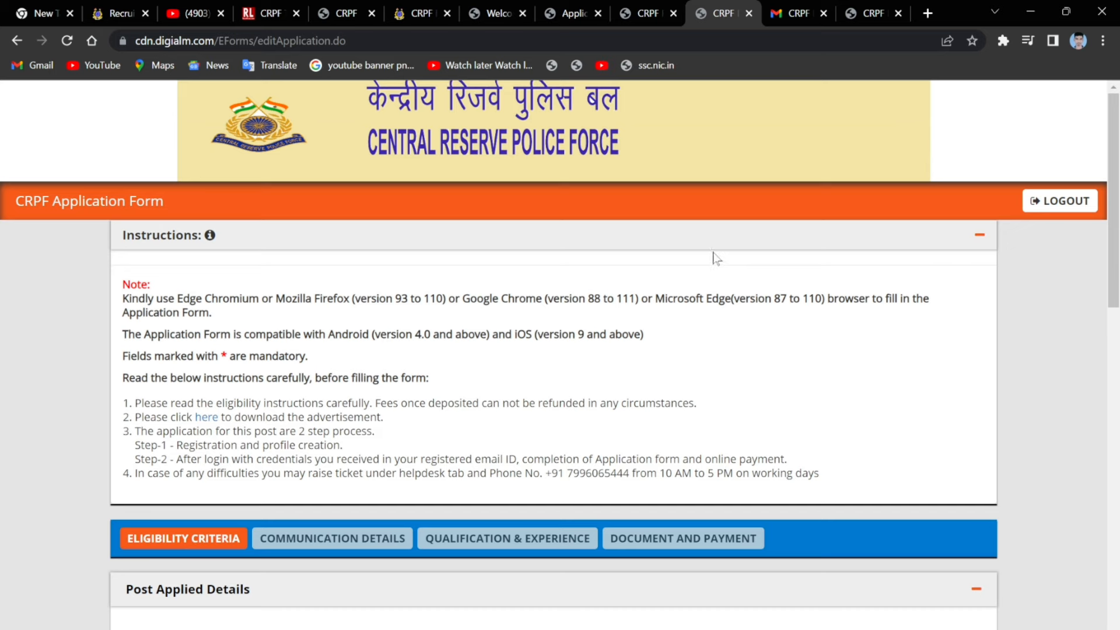
{"action": "scroll", "coordinate": [736, 306], "scroll_direction": "down", "scroll_amount": 1}
{"action": "scroll", "coordinate": [736, 306], "scroll_direction": "up", "scroll_amount": 1}
{"action": "scroll", "coordinate": [731, 347], "scroll_direction": "down", "scroll_amount": 4}
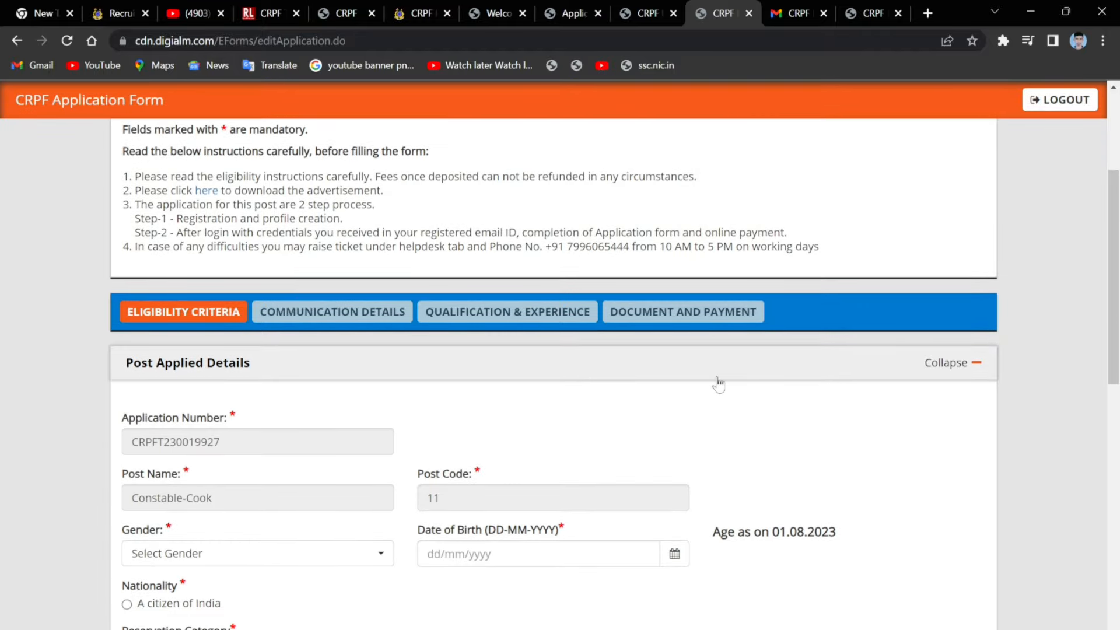
{"action": "scroll", "coordinate": [730, 436], "scroll_direction": "down", "scroll_amount": 5}
{"action": "scroll", "coordinate": [730, 436], "scroll_direction": "up", "scroll_amount": 5}
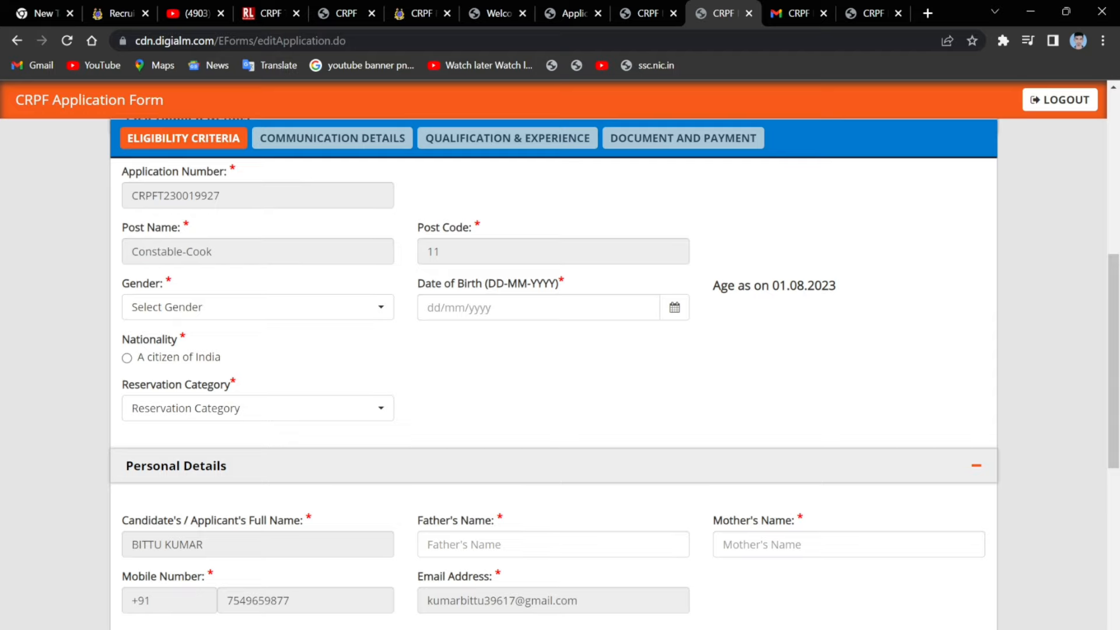
Set the gender to Male and pick the candidate's date of birth from the calendar in the post details.
{"action": "scroll", "coordinate": [522, 282], "scroll_direction": "up", "scroll_amount": 3}
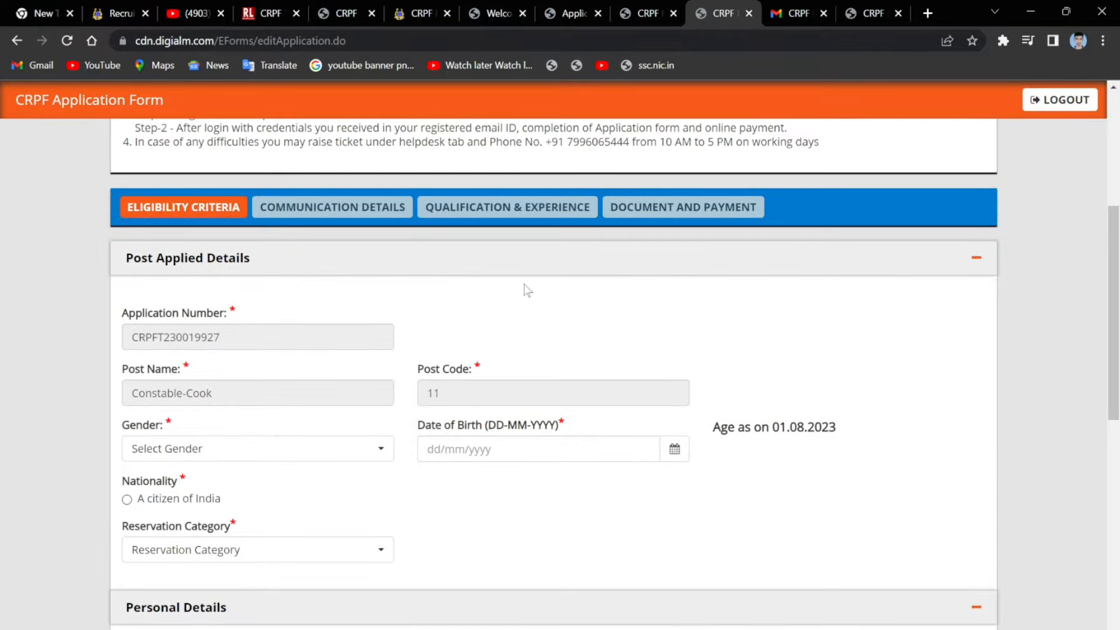
{"action": "left_click", "coordinate": [211, 460]}
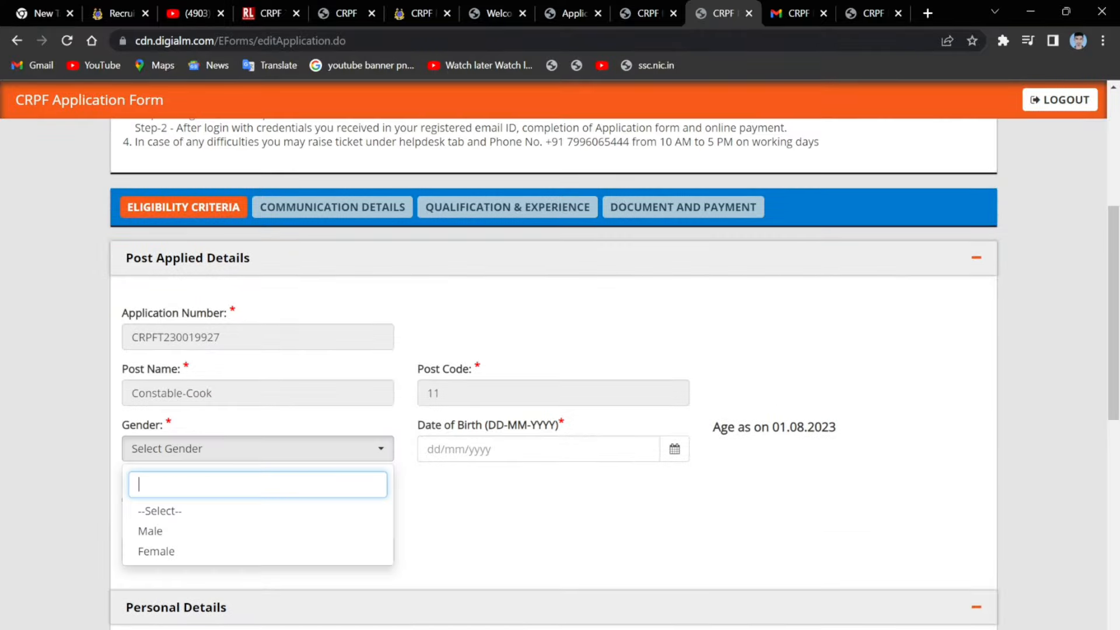
{"action": "left_click", "coordinate": [184, 531]}
{"action": "left_click", "coordinate": [537, 449]}
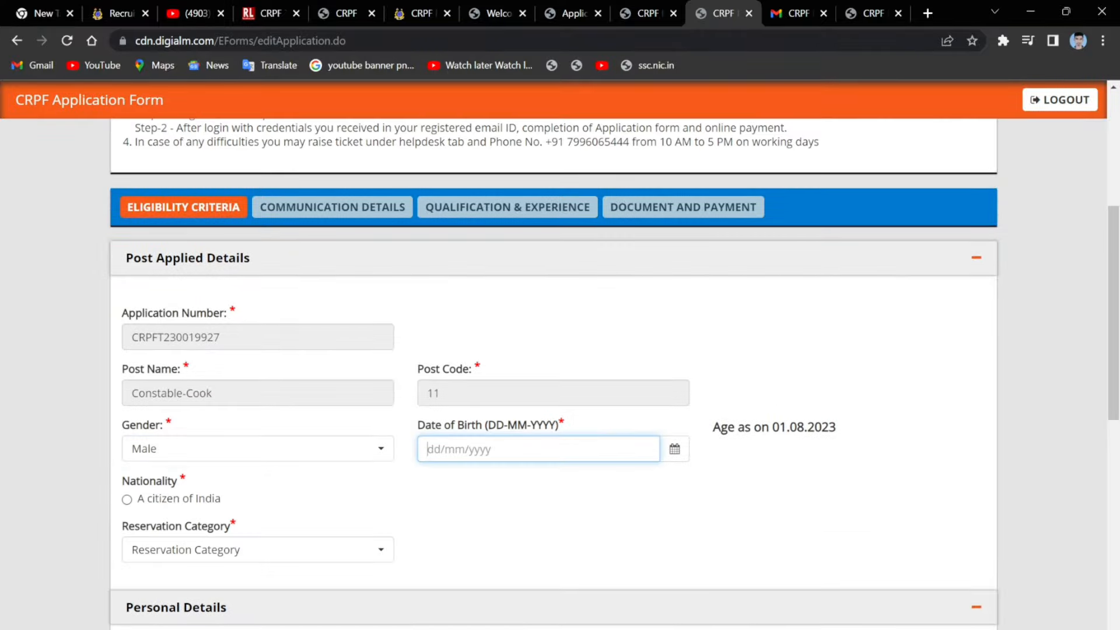
{"action": "left_click", "coordinate": [674, 449]}
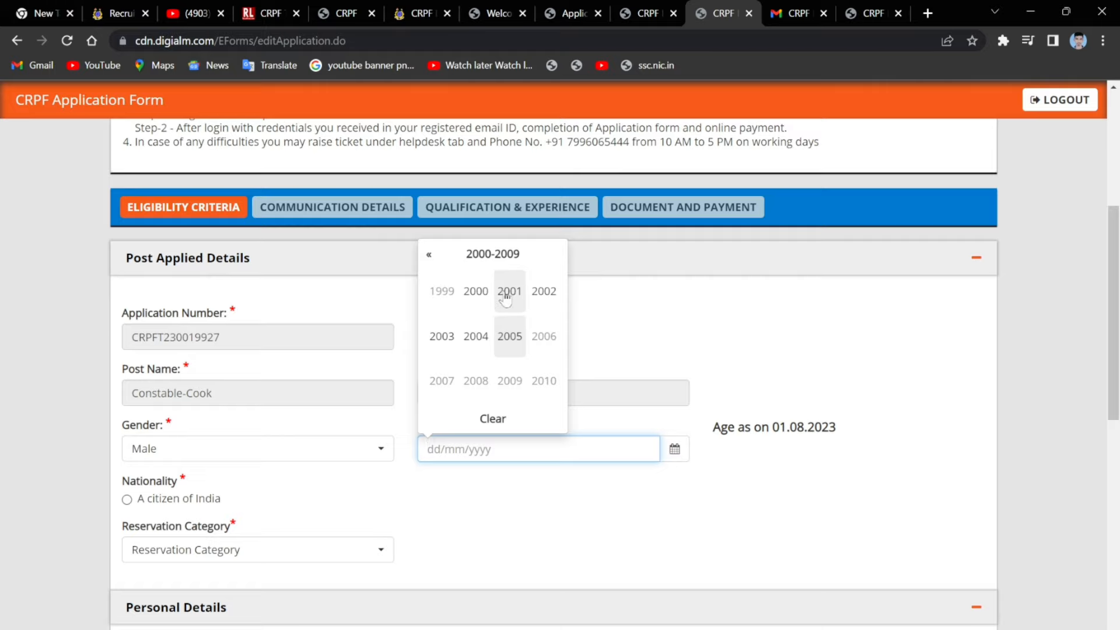
{"action": "left_click", "coordinate": [475, 338]}
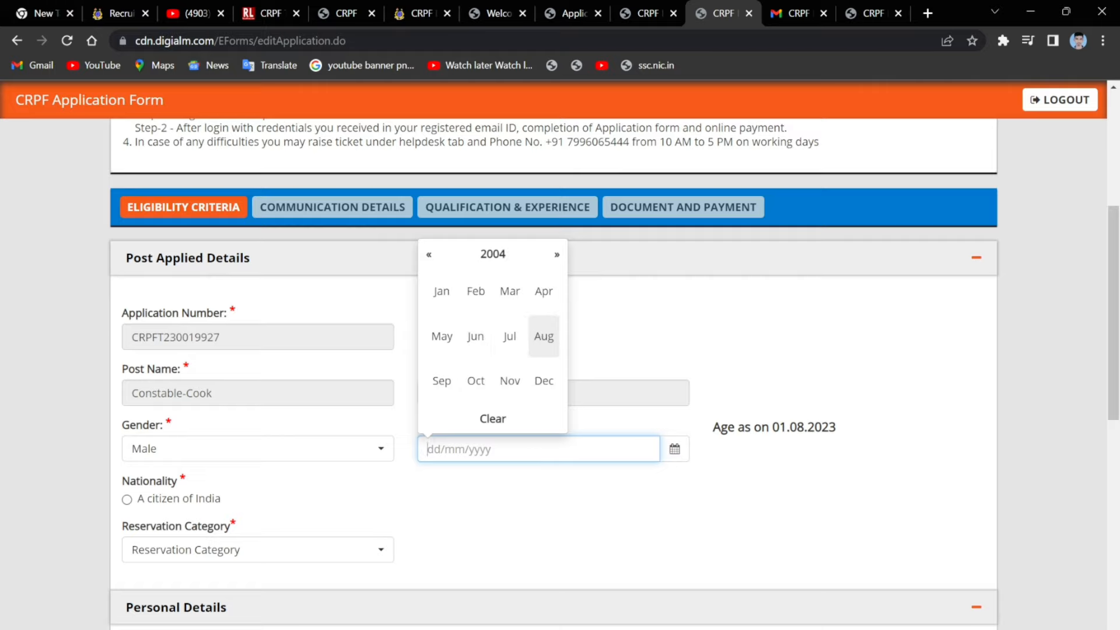
{"action": "left_click", "coordinate": [543, 290]}
{"action": "left_click", "coordinate": [439, 308]}
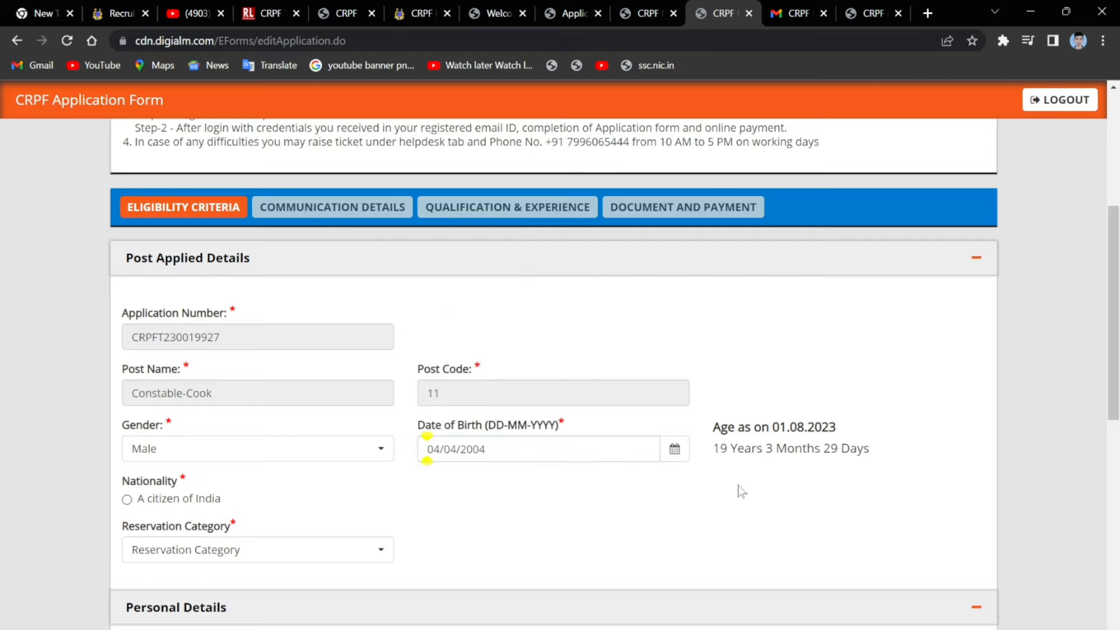
Declare the nationality as a citizen of India and set the reservation category to OBC.
{"action": "scroll", "coordinate": [702, 396], "scroll_direction": "down", "scroll_amount": 3}
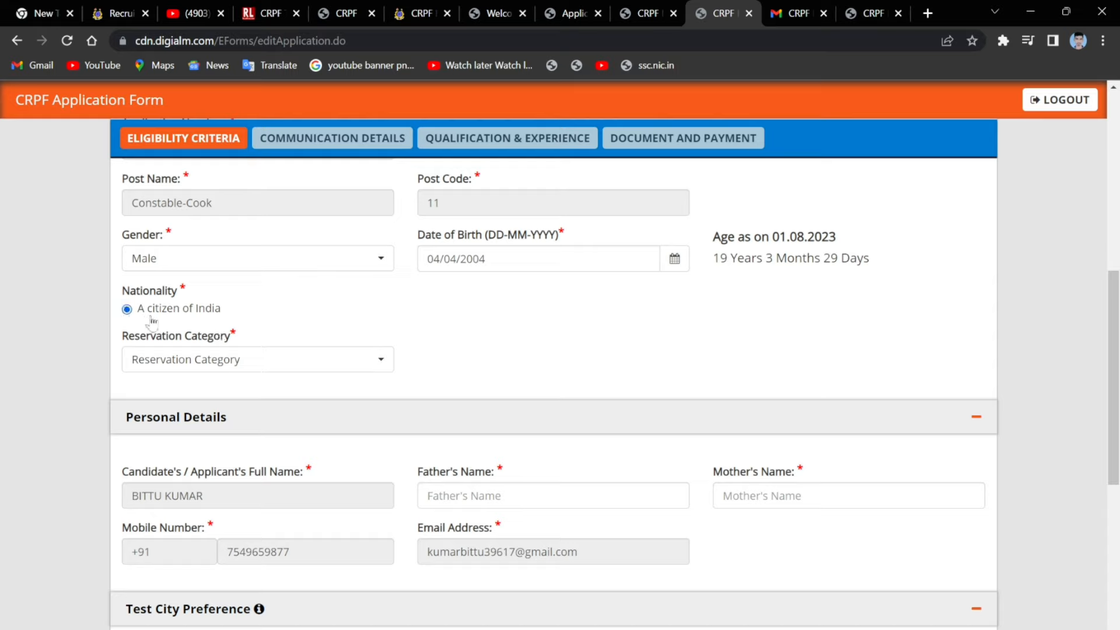
{"action": "left_click", "coordinate": [226, 362]}
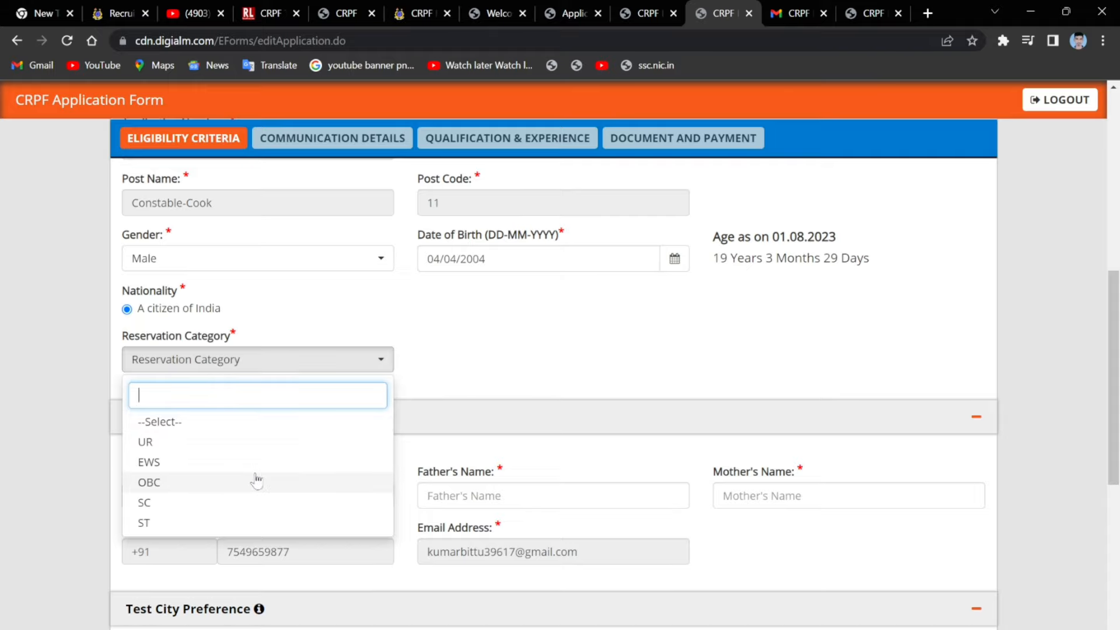
{"action": "left_click", "coordinate": [260, 481]}
Review the parents' name fields, the test city preferences and the post details already filled in.
{"action": "middle_click", "coordinate": [523, 320]}
{"action": "scroll", "coordinate": [527, 404], "scroll_direction": "down", "scroll_amount": 1}
{"action": "scroll", "coordinate": [526, 405], "scroll_direction": "down", "scroll_amount": 2}
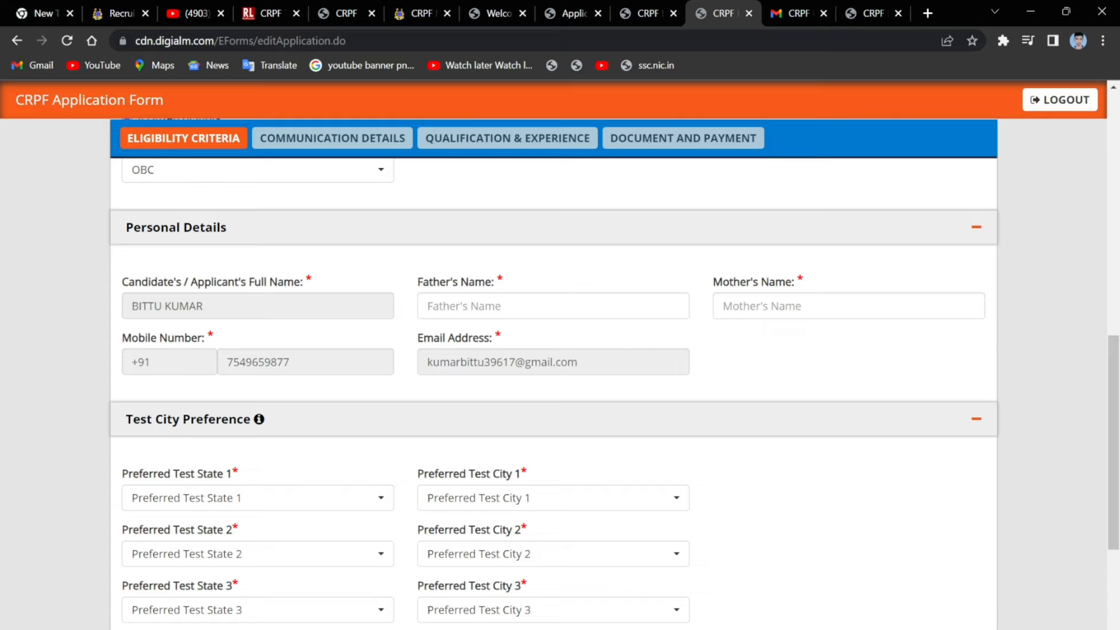
{"action": "left_click", "coordinate": [553, 306]}
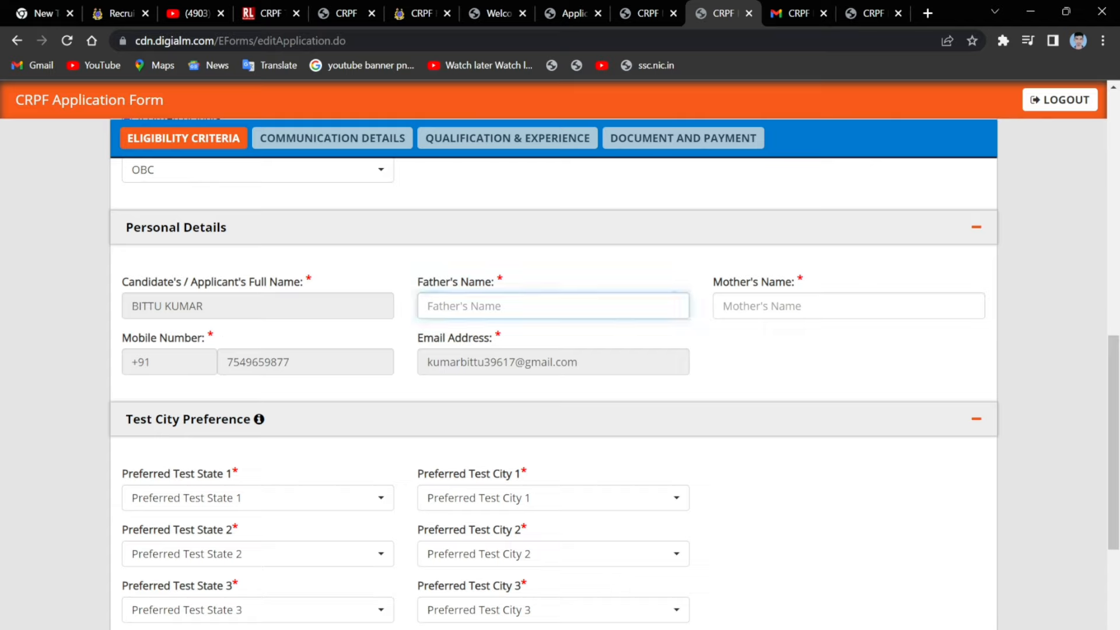
{"action": "left_click", "coordinate": [849, 306]}
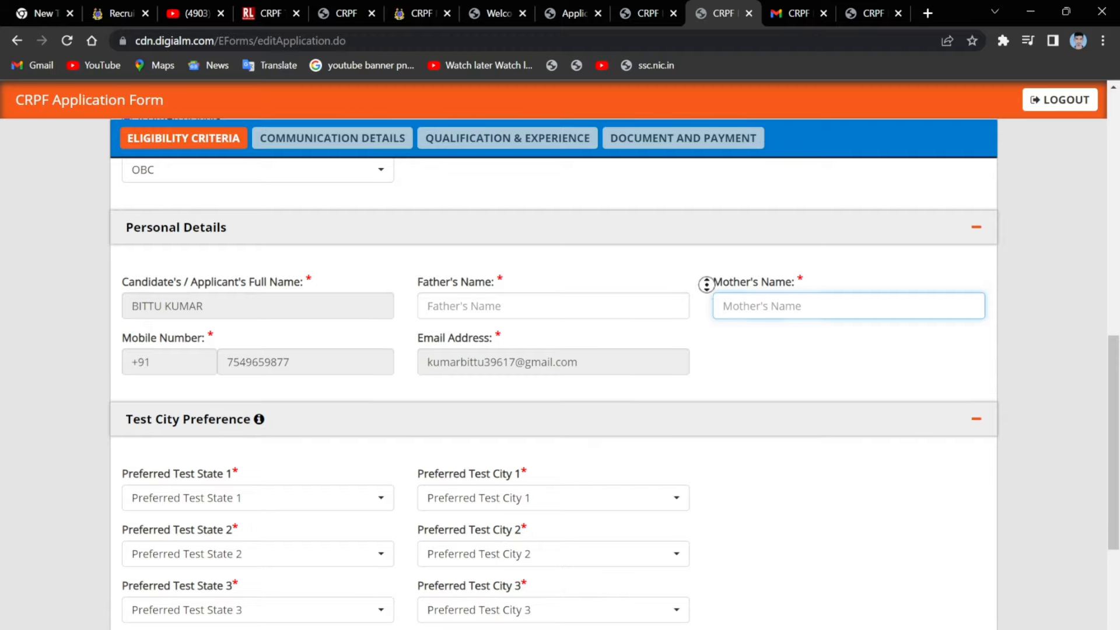
{"action": "scroll", "coordinate": [717, 326], "scroll_direction": "down", "scroll_amount": 4}
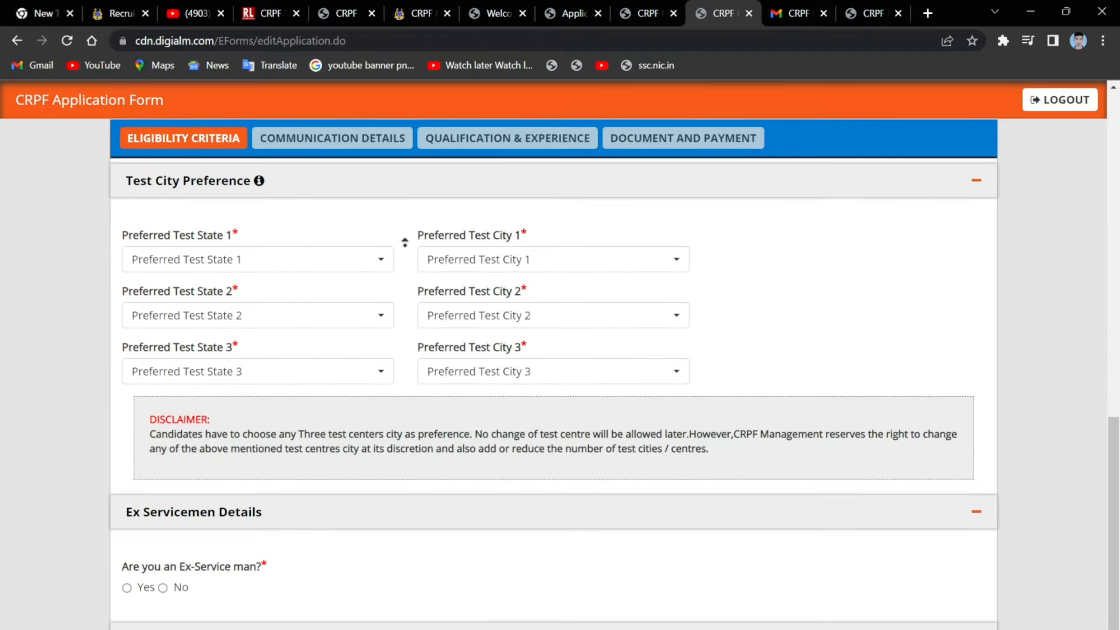
{"action": "scroll", "coordinate": [407, 243], "scroll_direction": "up", "scroll_amount": 1}
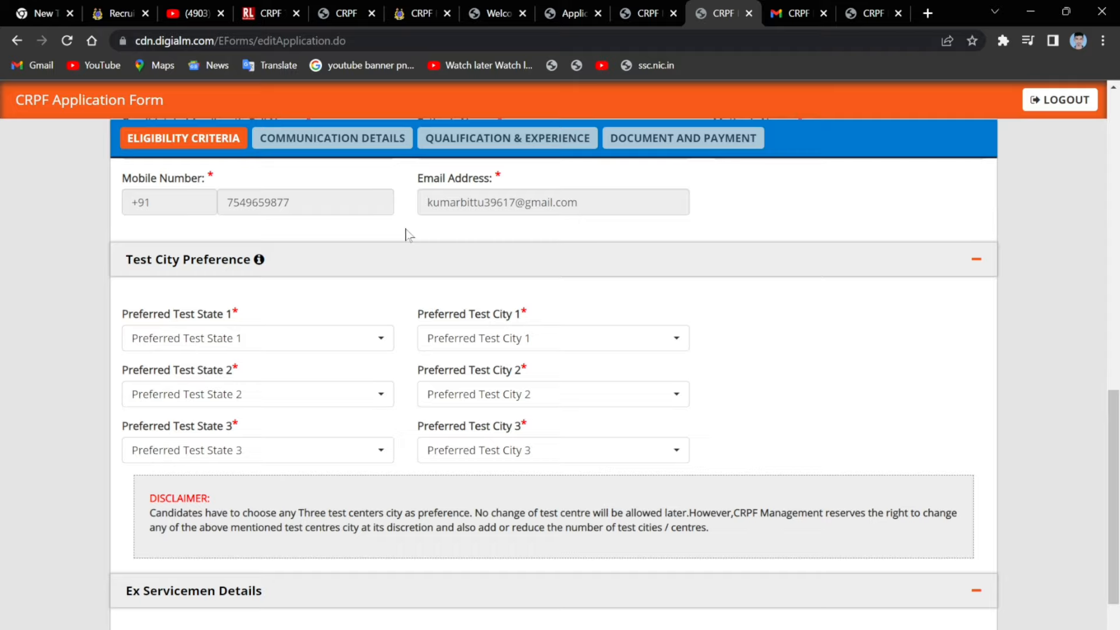
{"action": "scroll", "coordinate": [407, 235], "scroll_direction": "up", "scroll_amount": 8}
{"action": "scroll", "coordinate": [407, 299], "scroll_direction": "down", "scroll_amount": 1}
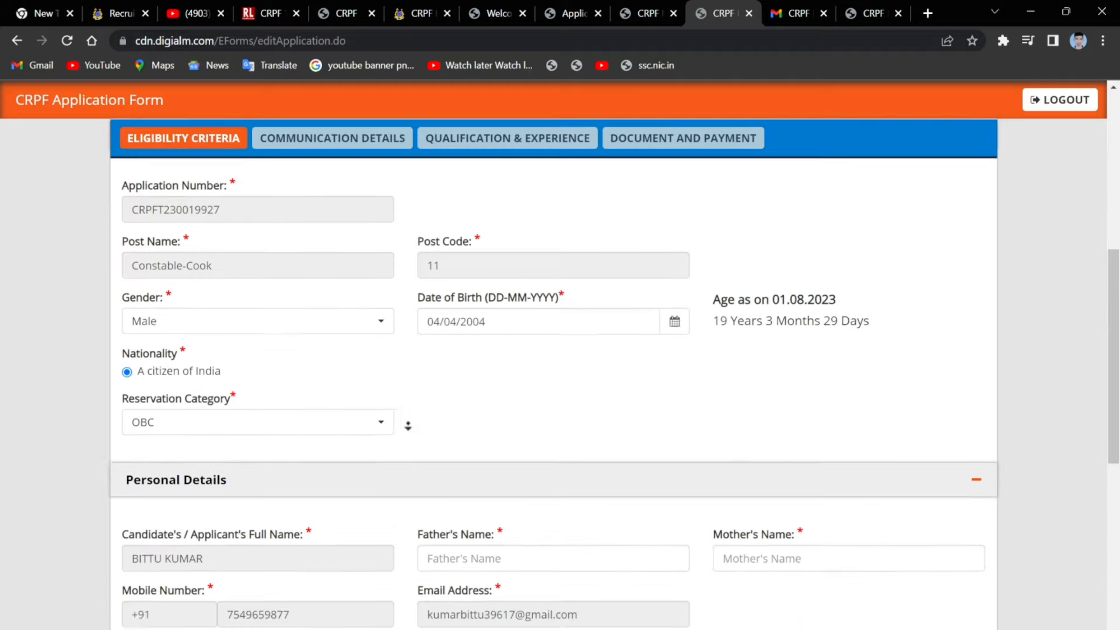
{"action": "scroll", "coordinate": [407, 426], "scroll_direction": "down", "scroll_amount": 4}
{"action": "scroll", "coordinate": [393, 384], "scroll_direction": "down", "scroll_amount": 2}
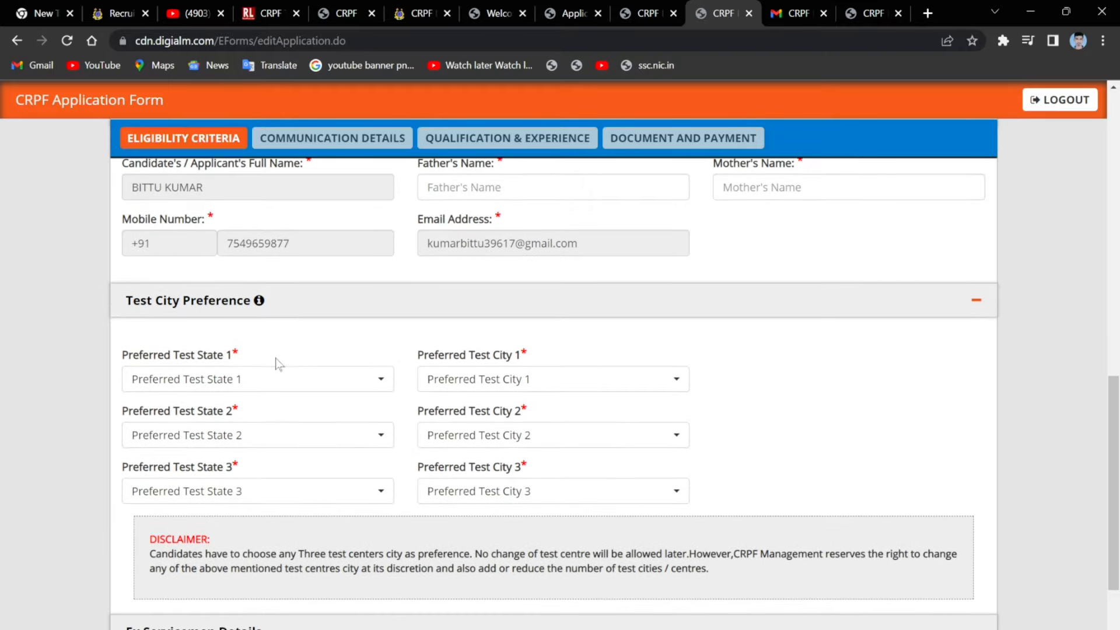
Set Preferred Test State 1 and 2 to Bihar and Preferred Test City 1 to Arrah.
{"action": "left_click", "coordinate": [283, 379]}
{"action": "left_click", "coordinate": [155, 540]}
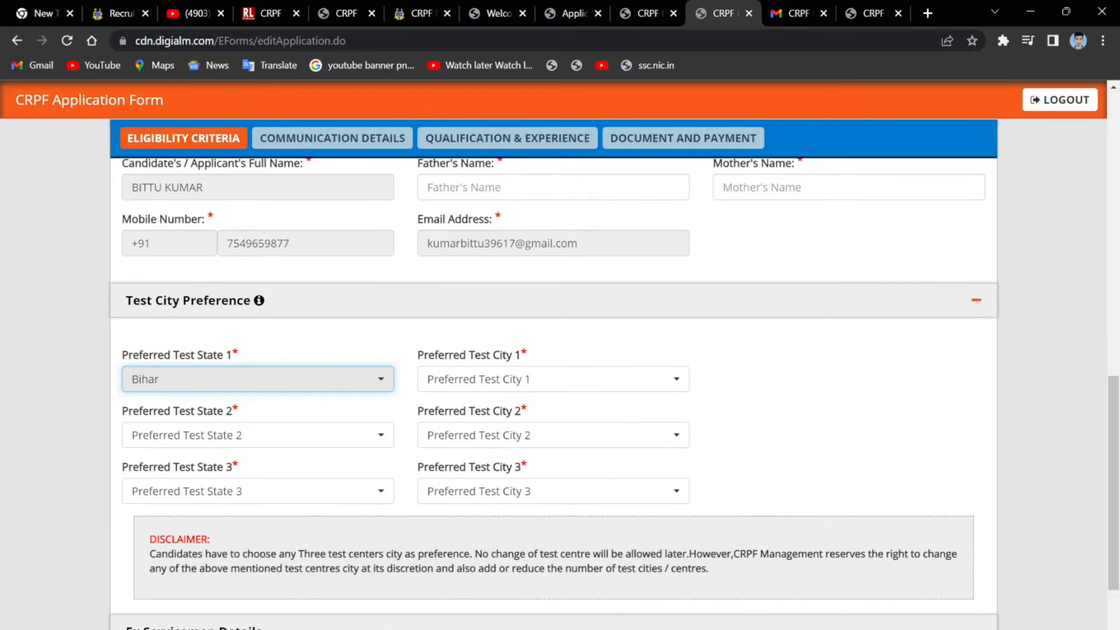
{"action": "left_click", "coordinate": [313, 435]}
{"action": "left_click", "coordinate": [198, 235]}
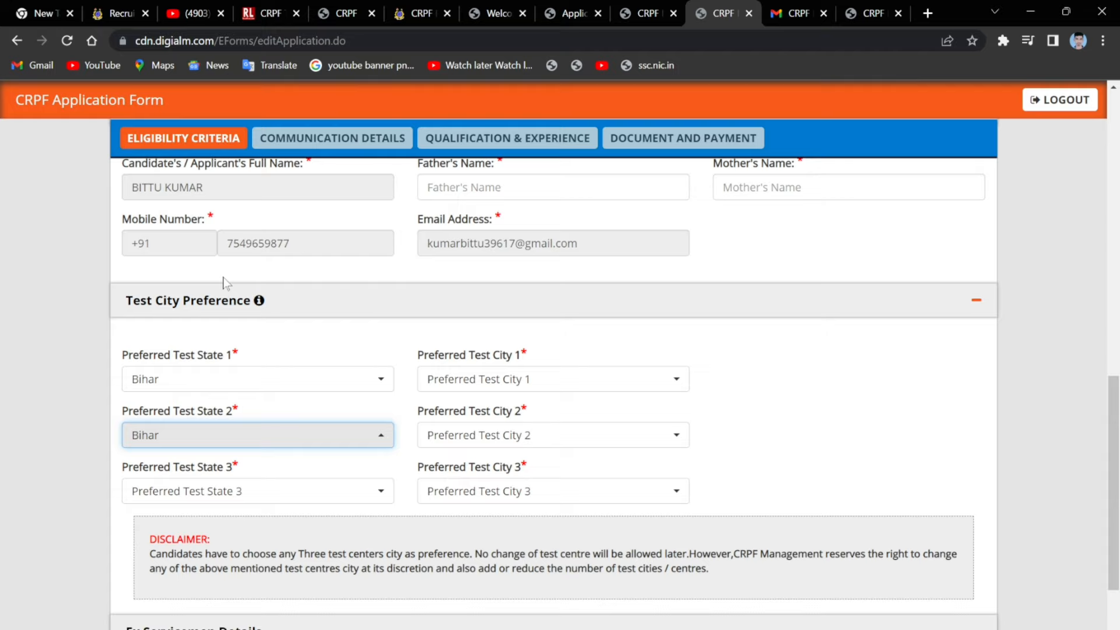
{"action": "left_click", "coordinate": [503, 385]}
{"action": "left_click", "coordinate": [467, 459]}
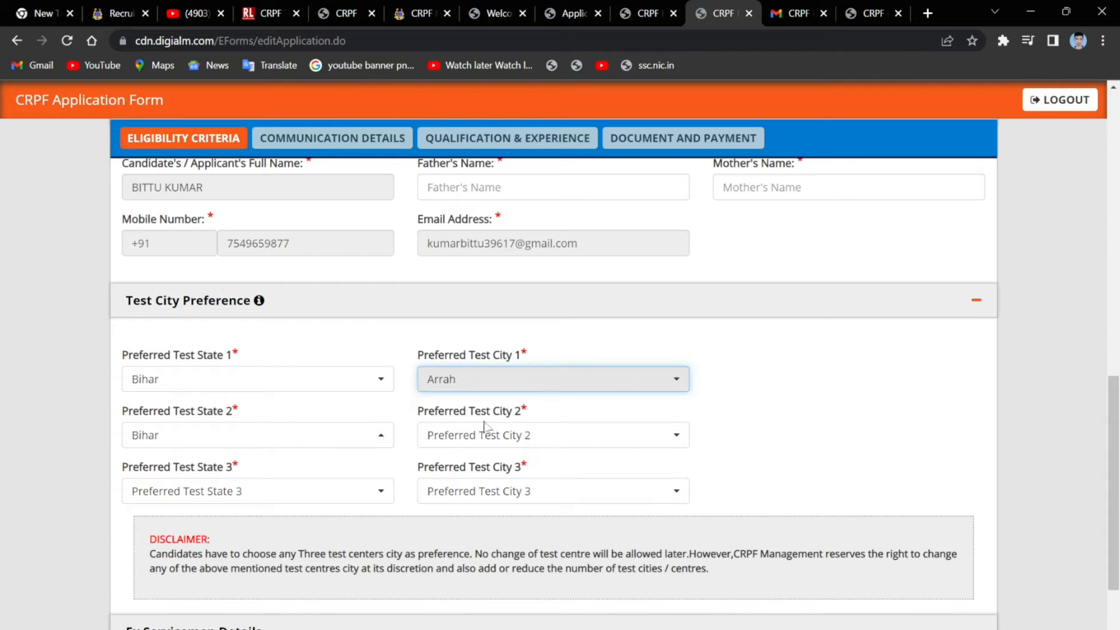
Try to choose Arrah as Preferred Test City 2 and dismiss the alert.
{"action": "left_click", "coordinate": [484, 435]}
{"action": "left_click", "coordinate": [450, 517]}
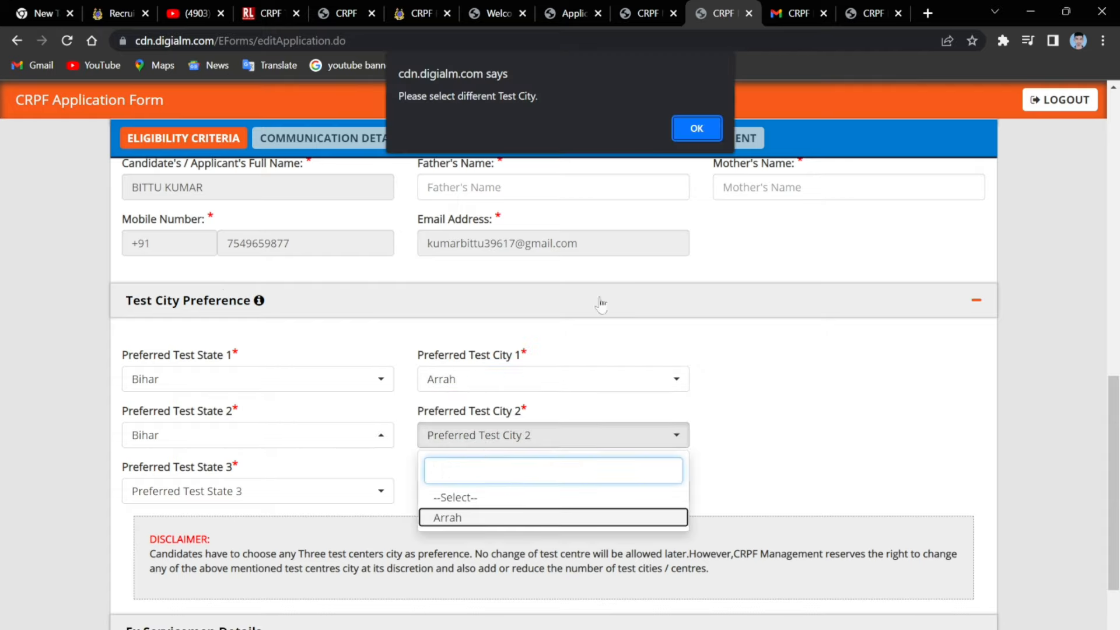
{"action": "left_click", "coordinate": [695, 129]}
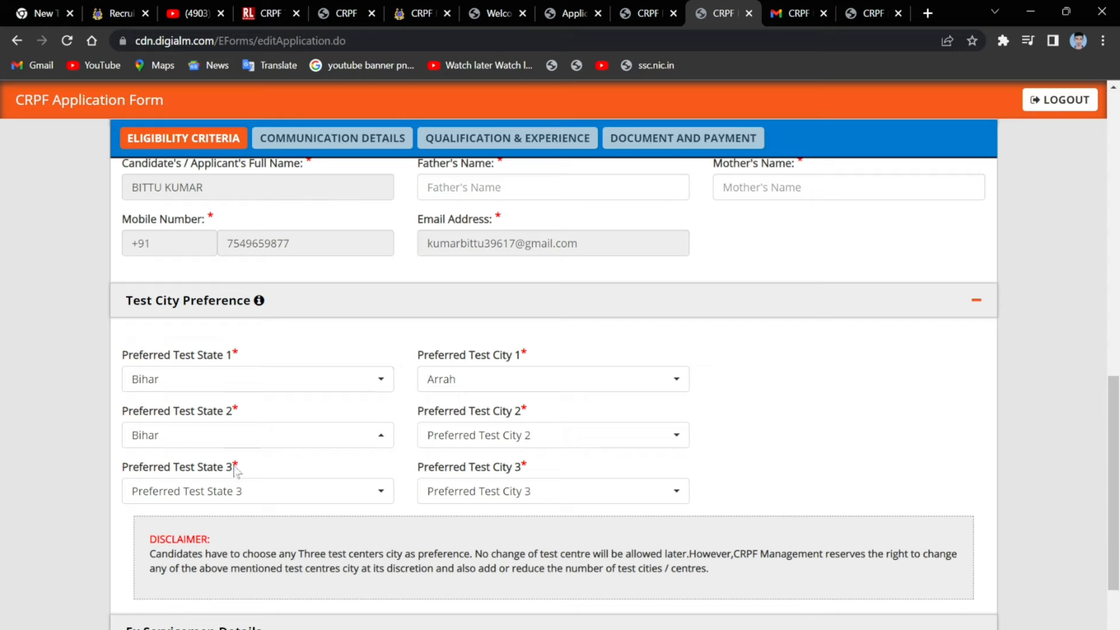
Change Preferred Test State 2 to Uttar Pradesh and choose Lucknow as Preferred Test City 2.
{"action": "left_click", "coordinate": [239, 435]}
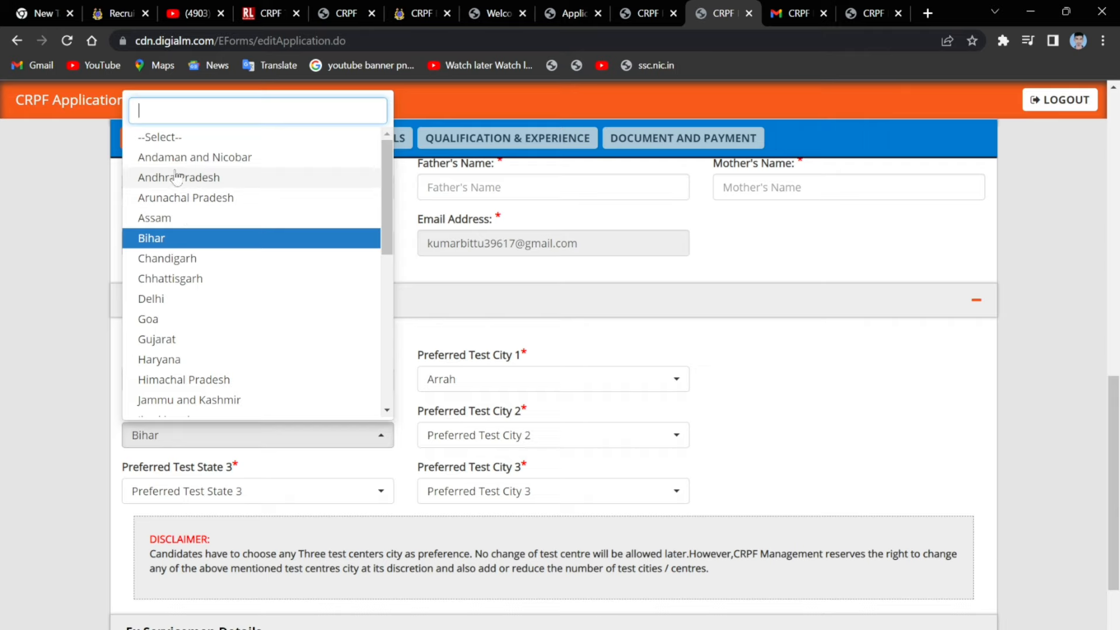
{"action": "type", "text": "utt"}
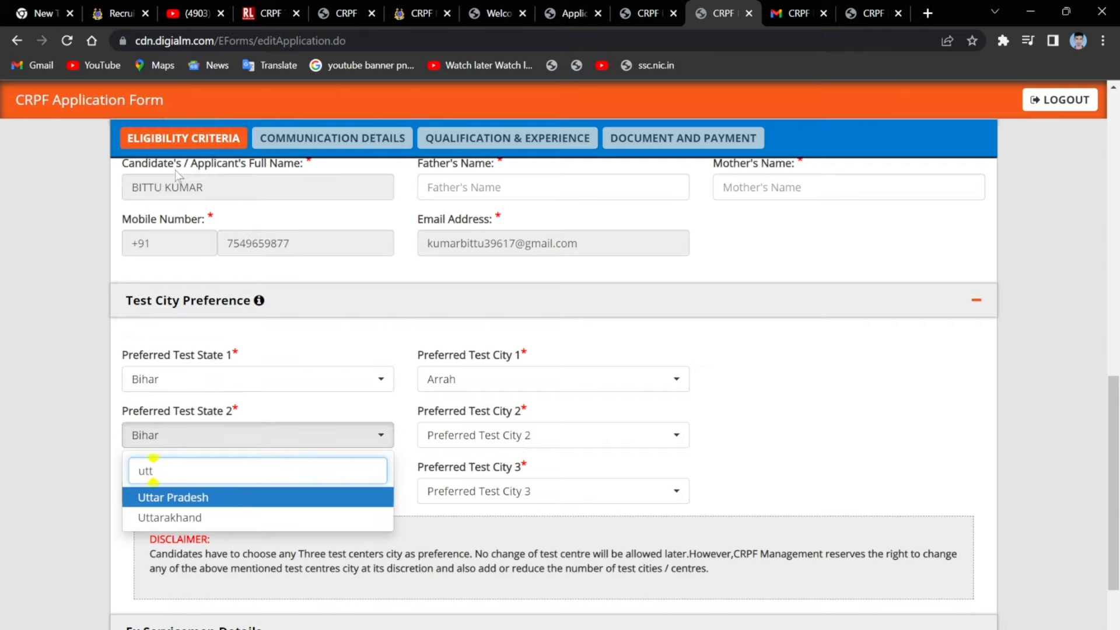
{"action": "left_click", "coordinate": [216, 505]}
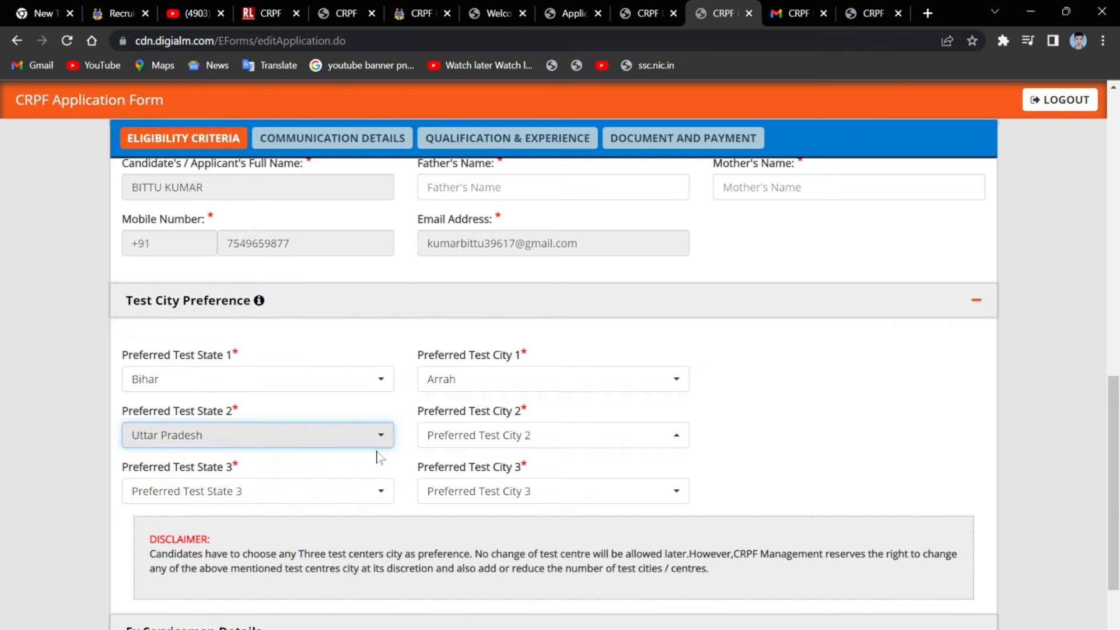
{"action": "left_click", "coordinate": [509, 442]}
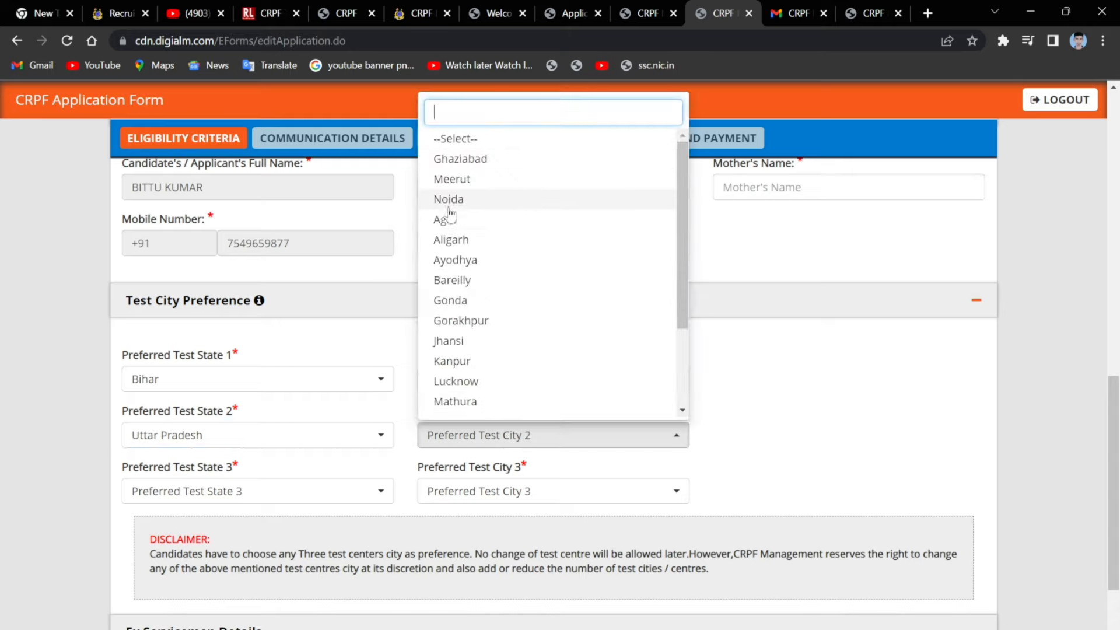
{"action": "left_click", "coordinate": [455, 380]}
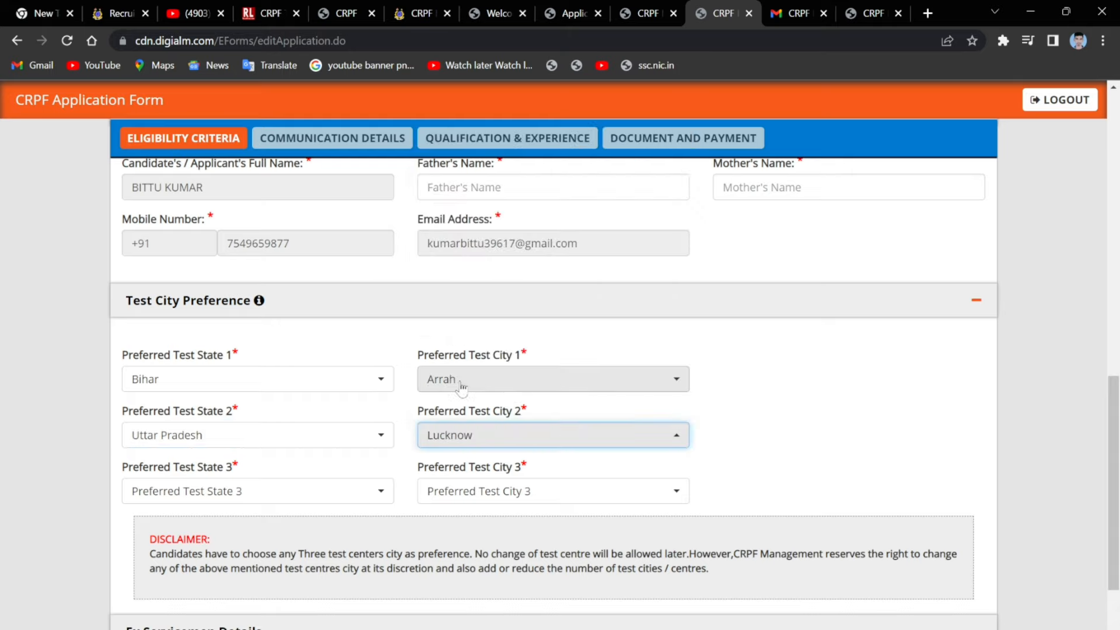
Reselect Bihar as Preferred Test State 1 and Arrah as Preferred Test City 1.
{"action": "scroll", "coordinate": [741, 379], "scroll_direction": "down", "scroll_amount": 3}
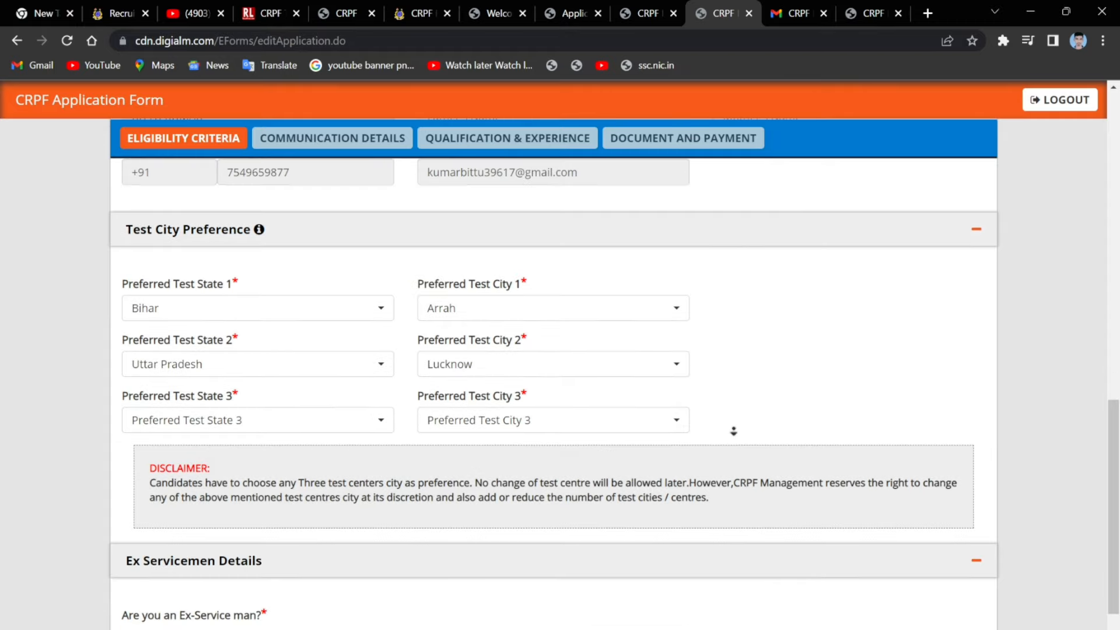
{"action": "scroll", "coordinate": [753, 259], "scroll_direction": "up", "scroll_amount": 3}
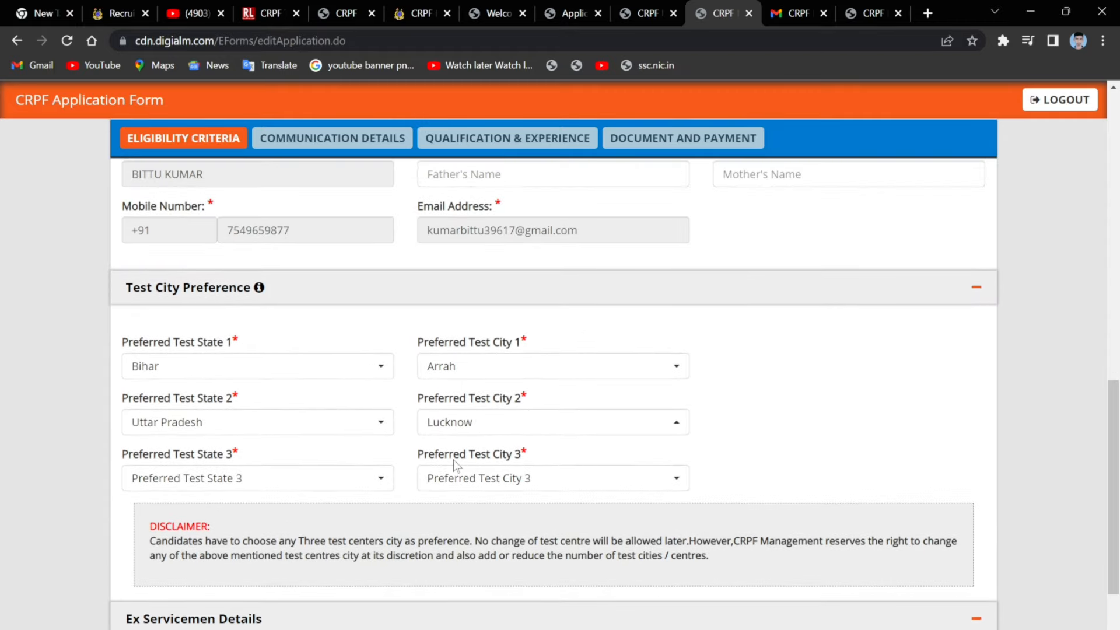
{"action": "left_click", "coordinate": [288, 373]}
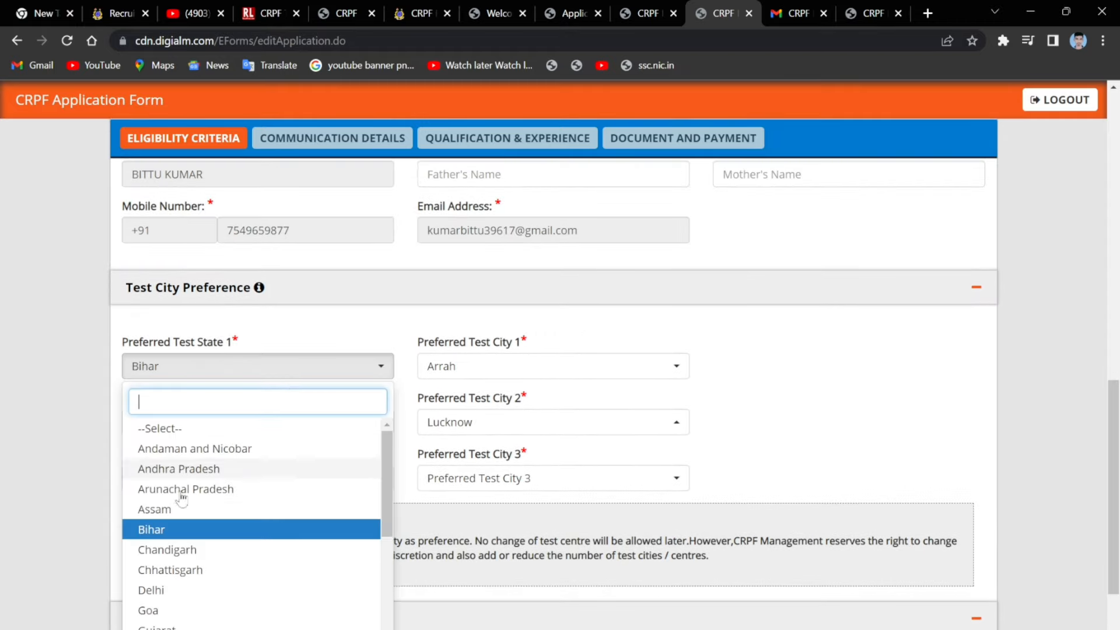
{"action": "left_click", "coordinate": [161, 531]}
{"action": "left_click", "coordinate": [547, 374]}
{"action": "left_click", "coordinate": [503, 450]}
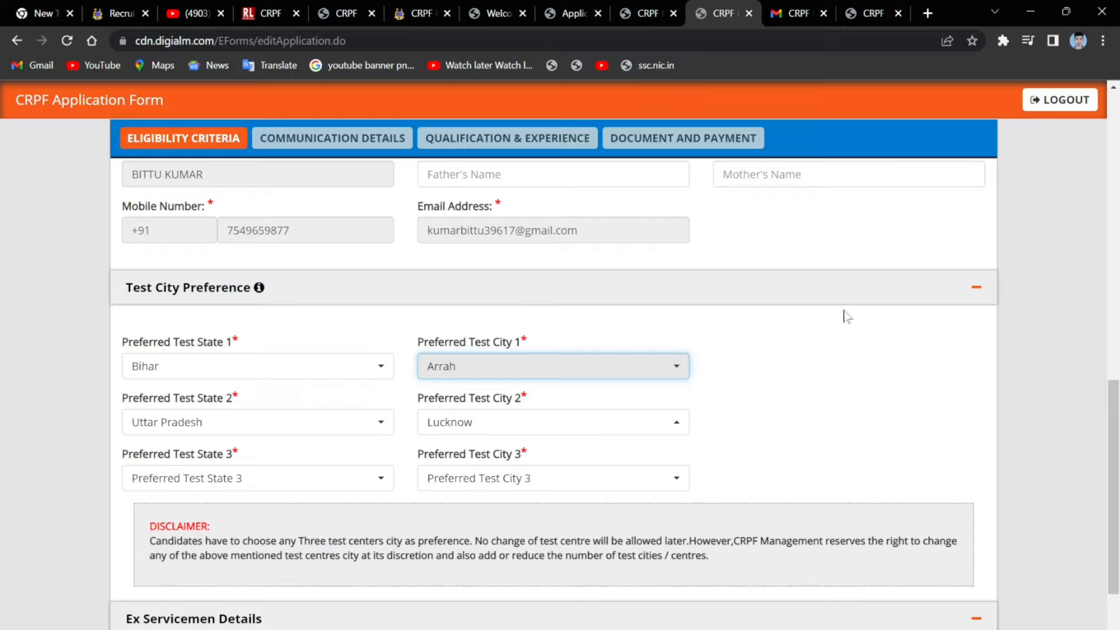
{"action": "left_click", "coordinate": [858, 219]}
Examine the state options for Preferred Test State 1 and the surrounding eligibility sections, keeping Bihar as the choice.
{"action": "left_click", "coordinate": [384, 367]}
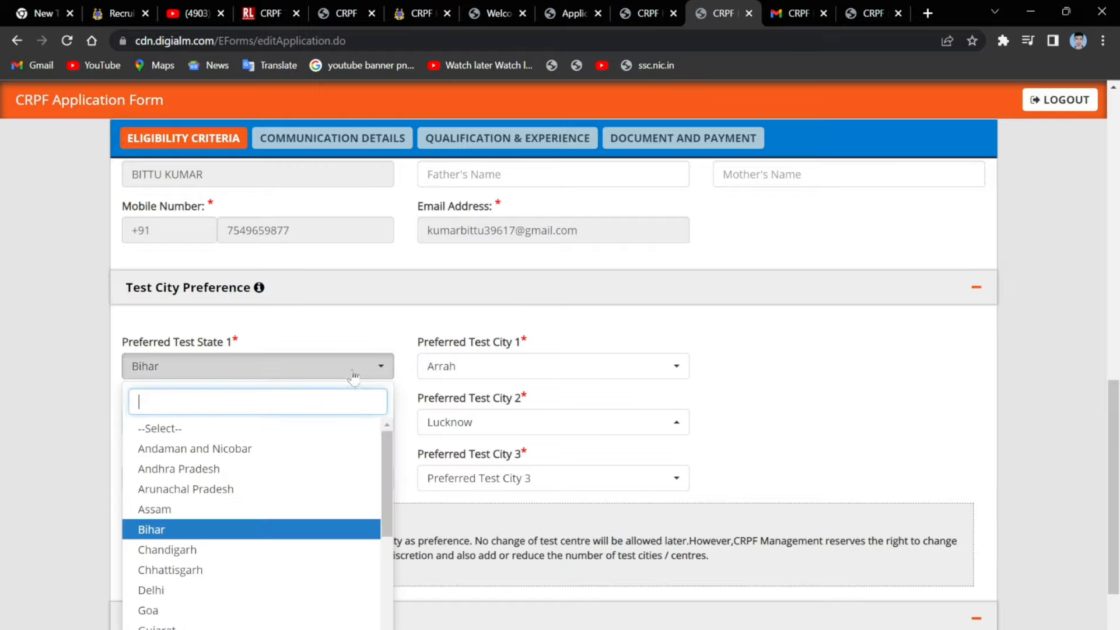
{"action": "scroll", "coordinate": [667, 283], "scroll_direction": "up", "scroll_amount": 10}
{"action": "scroll", "coordinate": [668, 285], "scroll_direction": "down", "scroll_amount": 15}
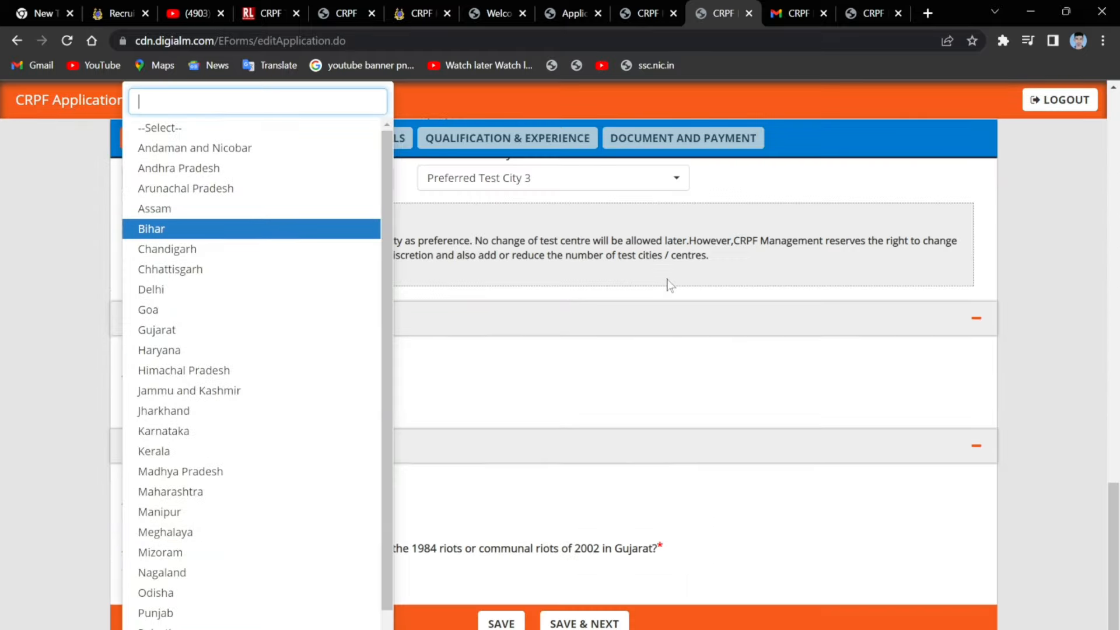
{"action": "scroll", "coordinate": [668, 285], "scroll_direction": "up", "scroll_amount": 10}
{"action": "left_click", "coordinate": [745, 295]}
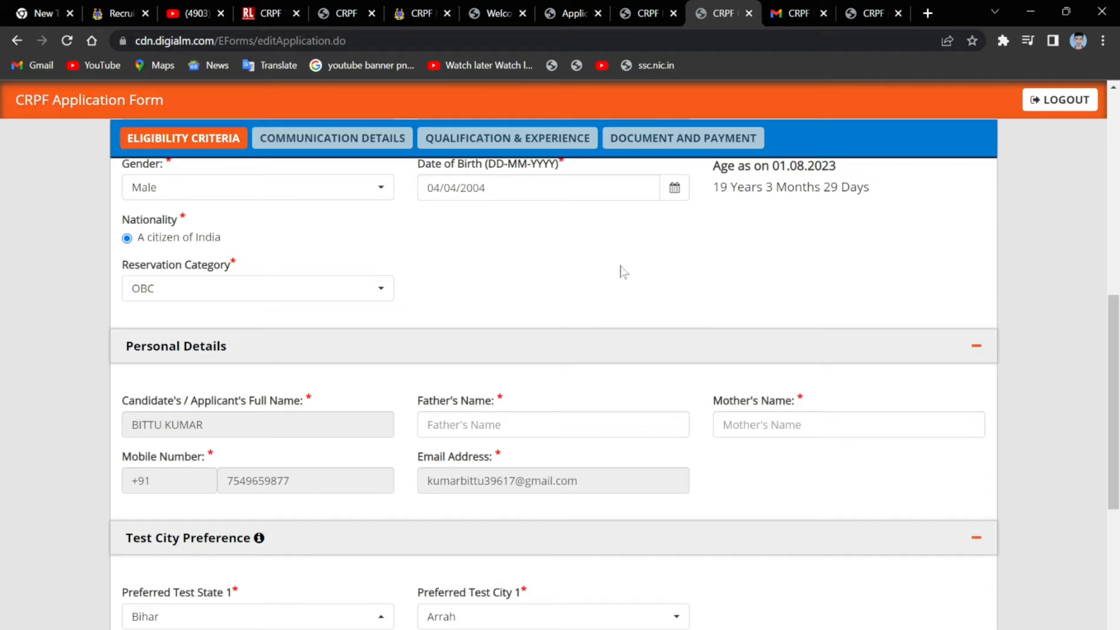
{"action": "scroll", "coordinate": [622, 264], "scroll_direction": "down", "scroll_amount": 5}
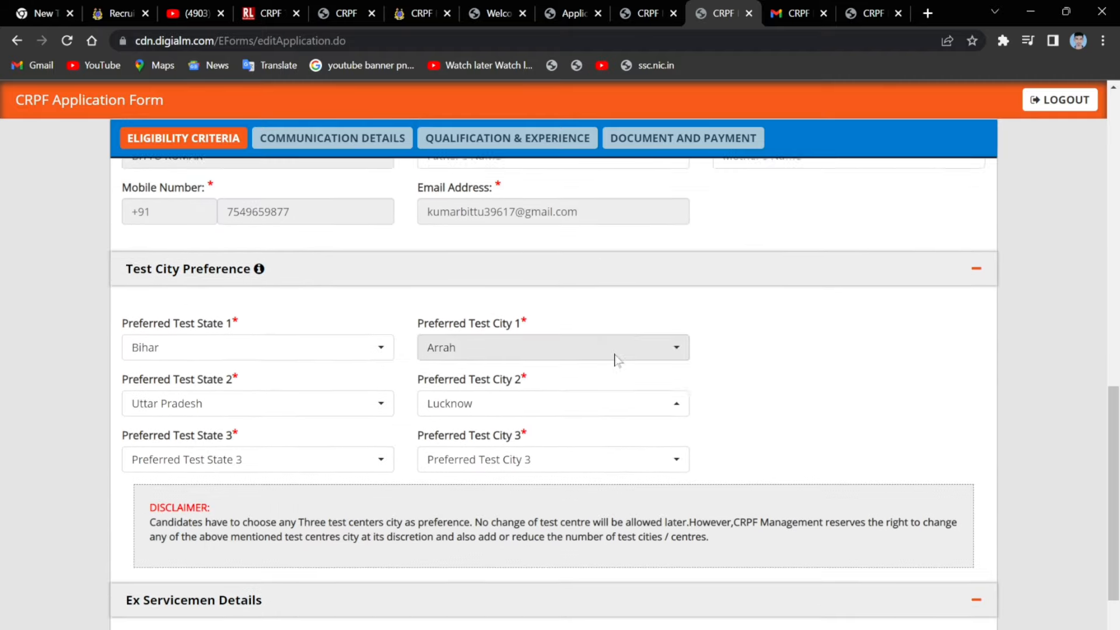
{"action": "middle_click", "coordinate": [798, 315]}
{"action": "middle_click", "coordinate": [789, 266]}
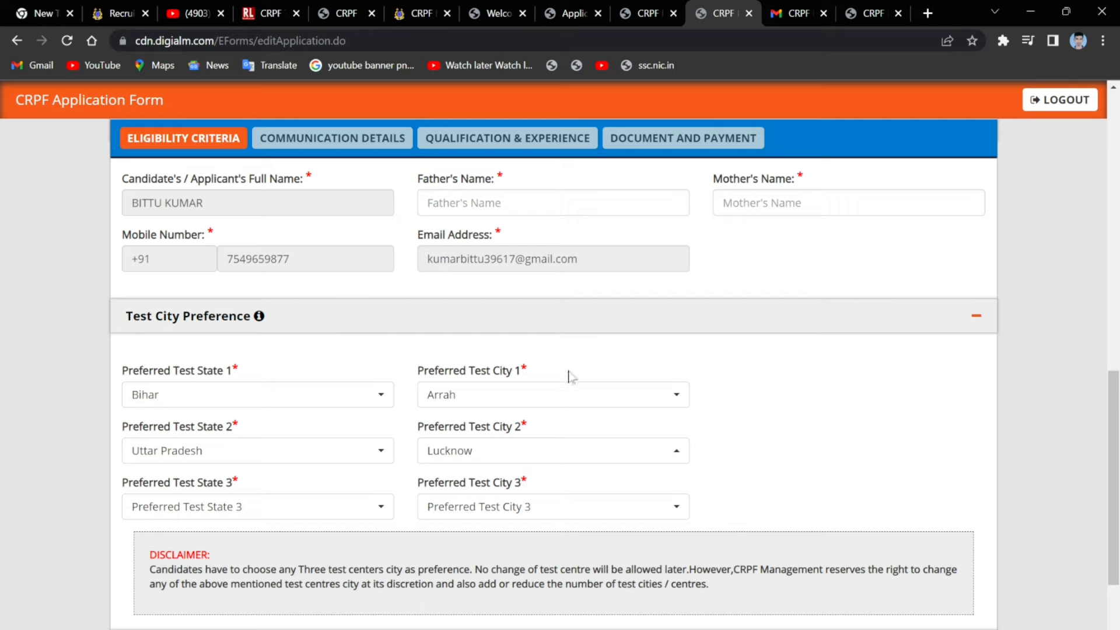
{"action": "left_click", "coordinate": [208, 396]}
{"action": "left_click", "coordinate": [163, 558]}
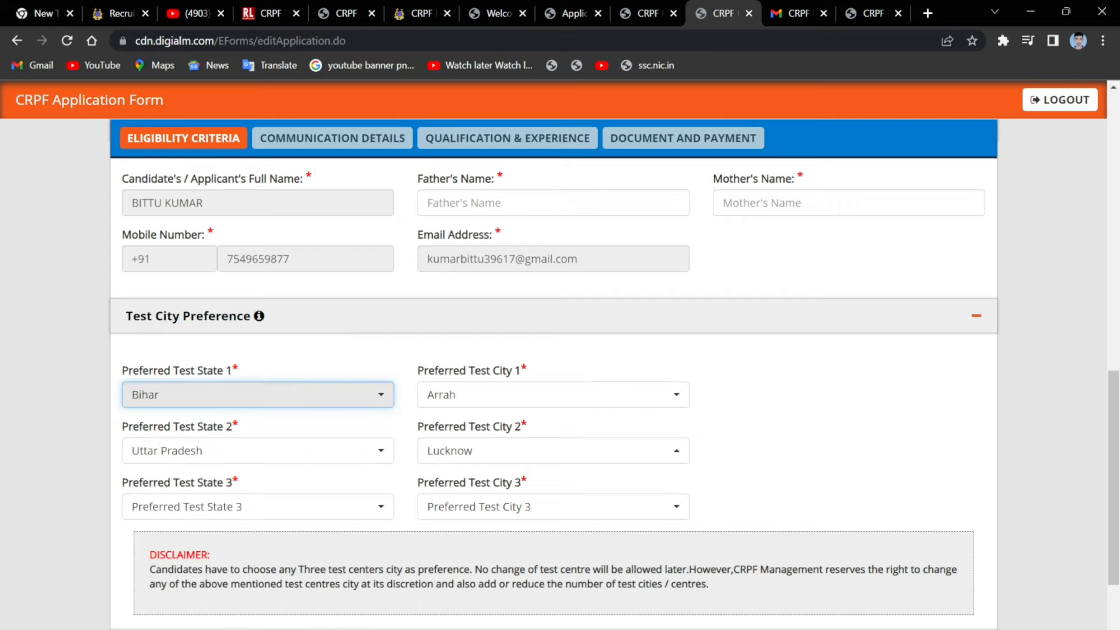
Reselect Arrah as Preferred Test City 1 and Lucknow as Preferred Test City 2, keeping Uttar Pradesh as Preferred Test State 2.
{"action": "left_click", "coordinate": [478, 398]}
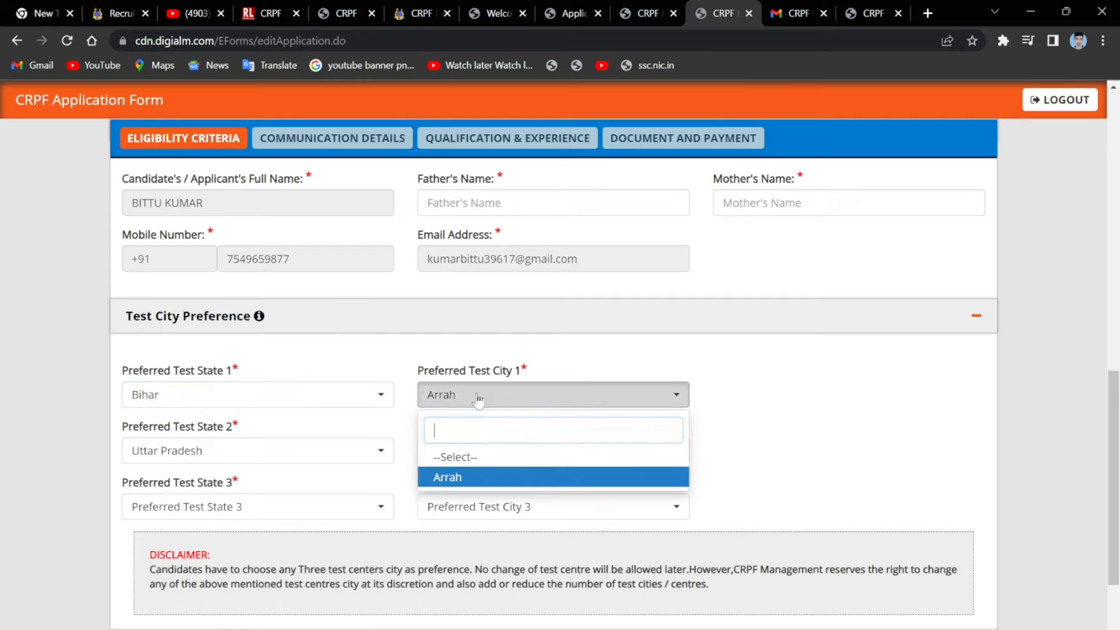
{"action": "left_click", "coordinate": [456, 478]}
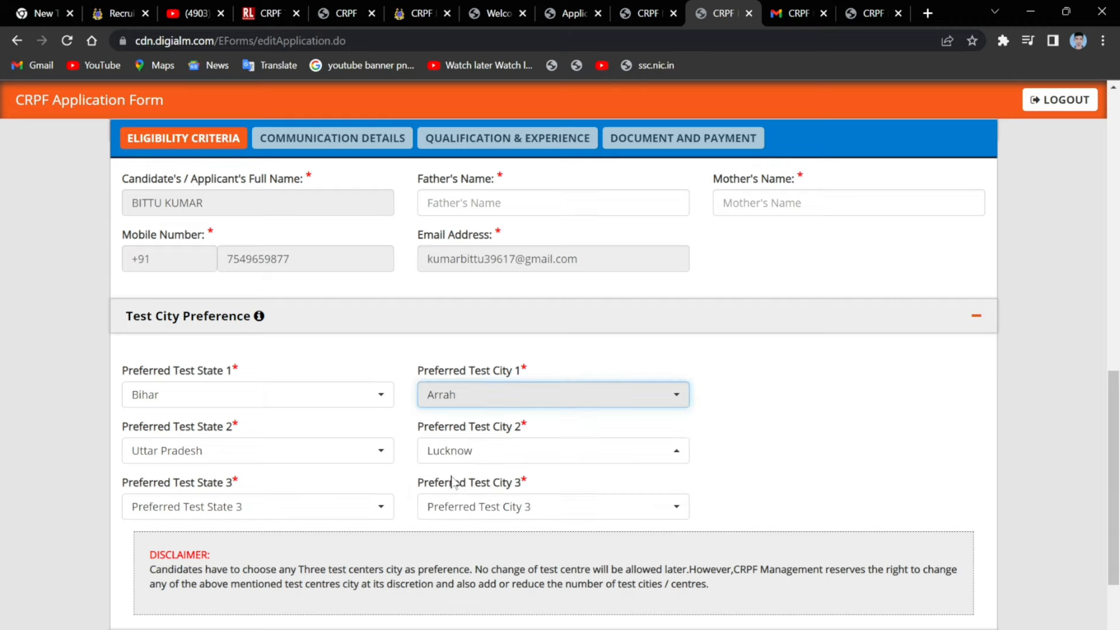
{"action": "left_click", "coordinate": [234, 443]}
{"action": "left_click", "coordinate": [206, 366]}
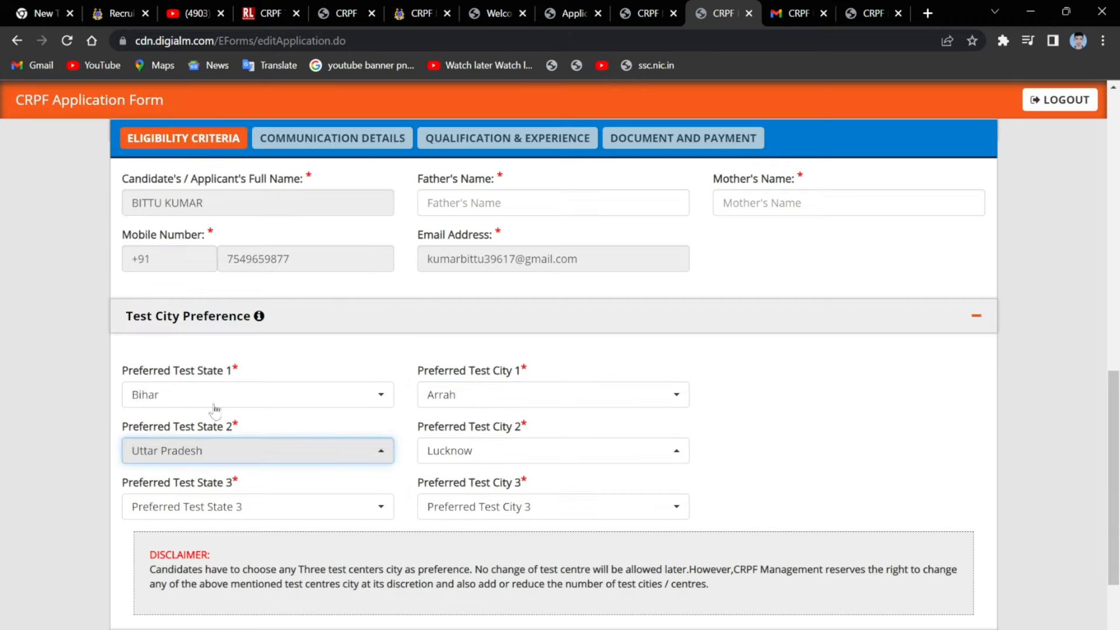
{"action": "left_click", "coordinate": [466, 455]}
{"action": "scroll", "coordinate": [464, 184], "scroll_direction": "down", "scroll_amount": 5}
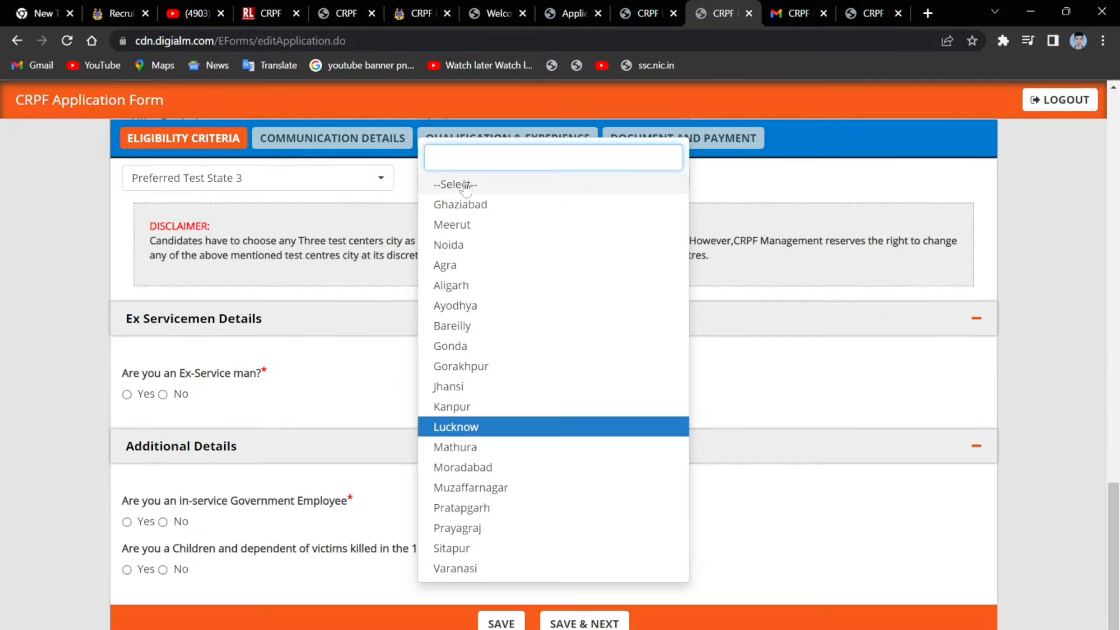
{"action": "left_click", "coordinate": [458, 432]}
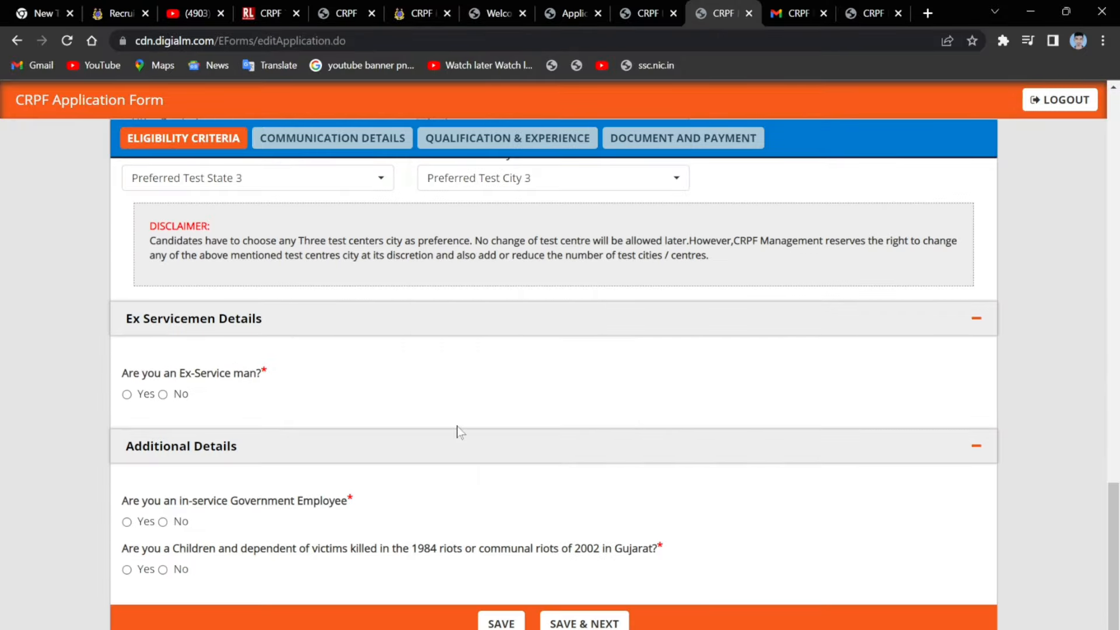
Search the Preferred Test State 3 options for "kol" and close the list without choosing a state.
{"action": "scroll", "coordinate": [554, 391], "scroll_direction": "up", "scroll_amount": 4}
{"action": "left_click", "coordinate": [254, 392]}
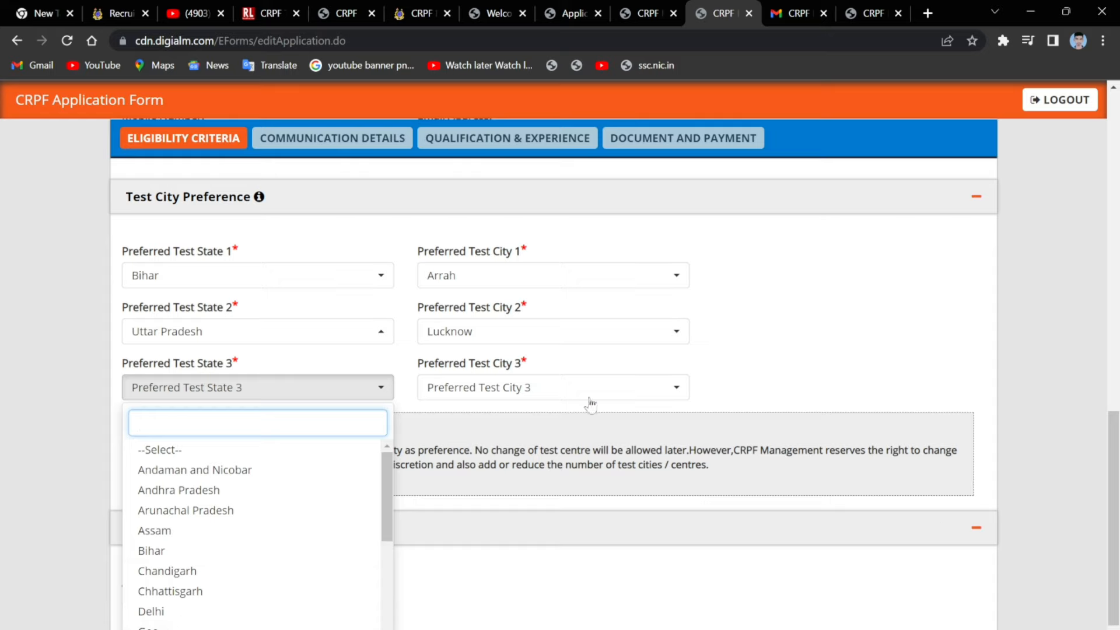
{"action": "type", "text": "kol"}
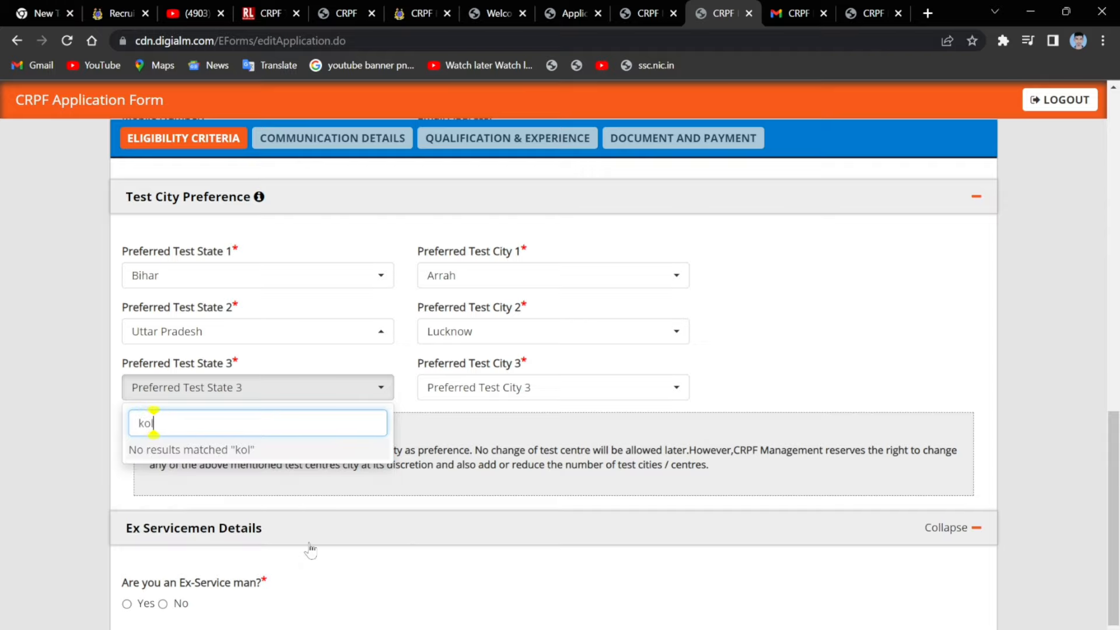
{"action": "left_click", "coordinate": [783, 325]}
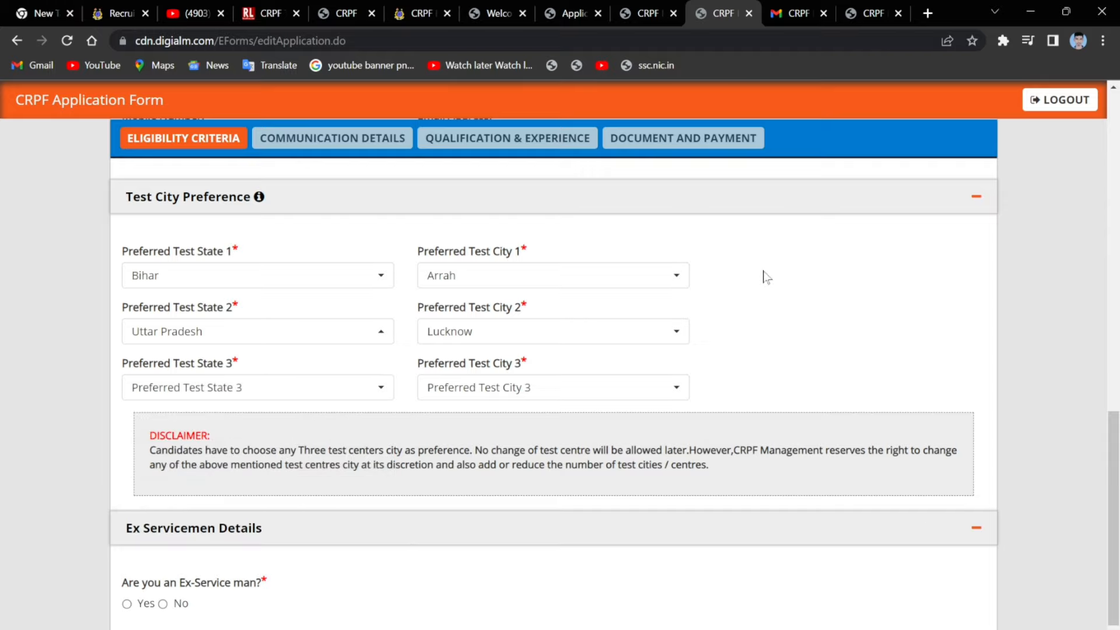
Answer No to the ex-serviceman, government employee and riot-victim questions, save and continue to Communication Details, dismissing the alert.
{"action": "middle_click", "coordinate": [757, 268]}
{"action": "scroll", "coordinate": [757, 268], "scroll_direction": "down", "scroll_amount": 4}
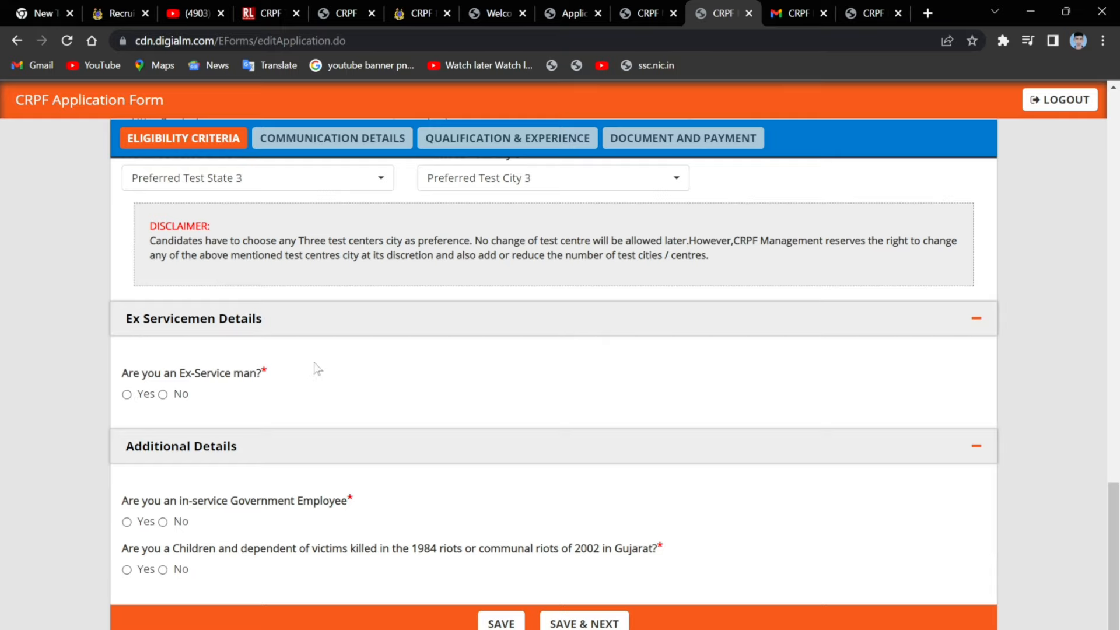
{"action": "left_click", "coordinate": [165, 396]}
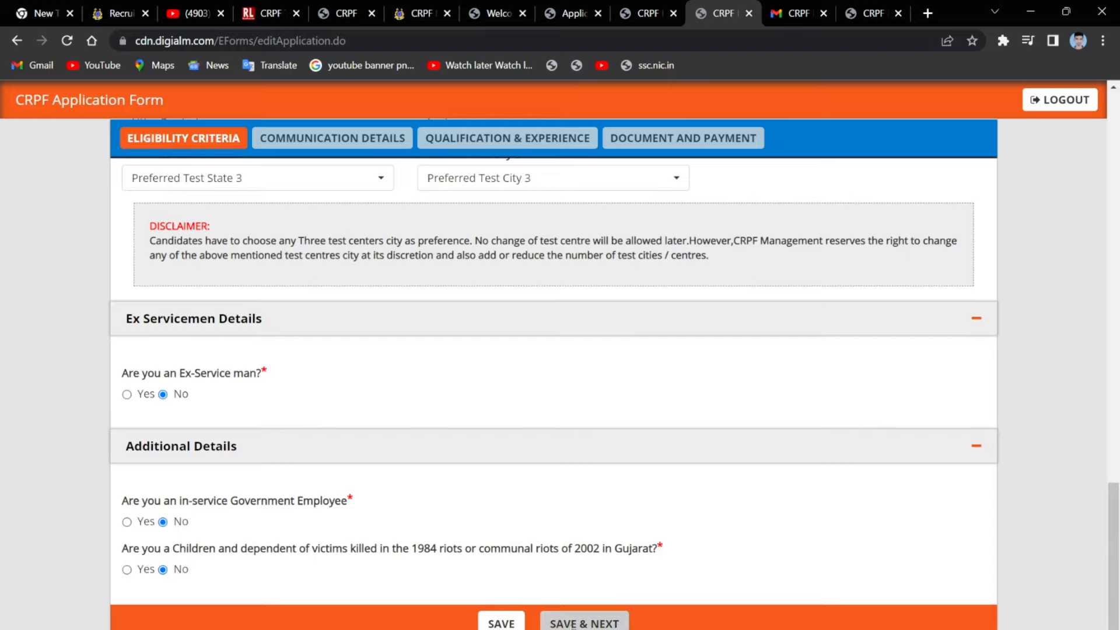
{"action": "left_click", "coordinate": [584, 622]}
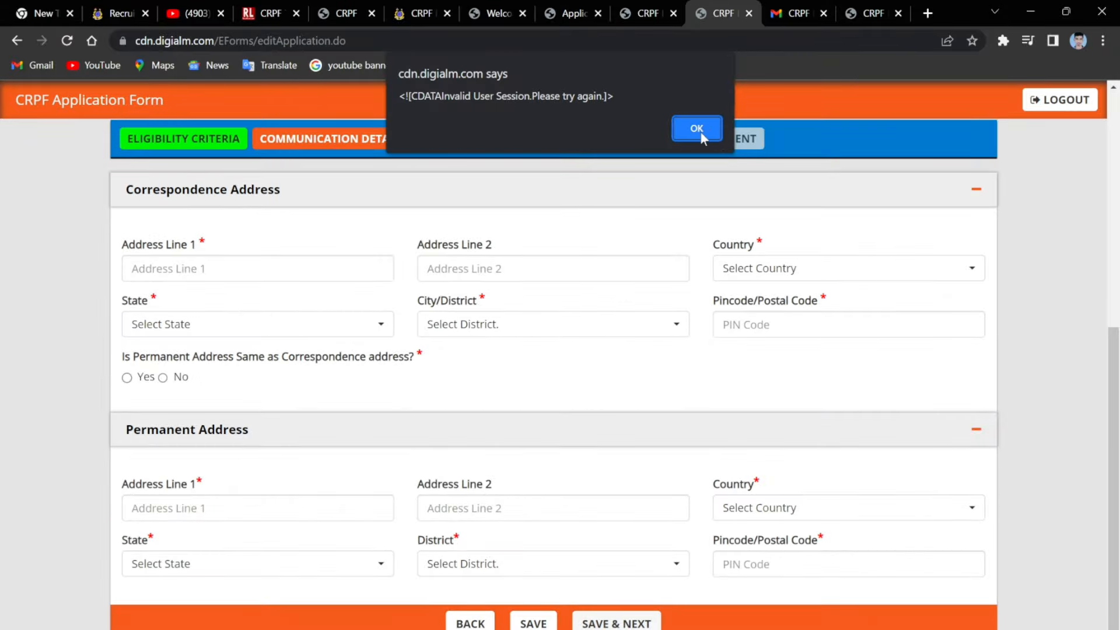
{"action": "left_click", "coordinate": [700, 132]}
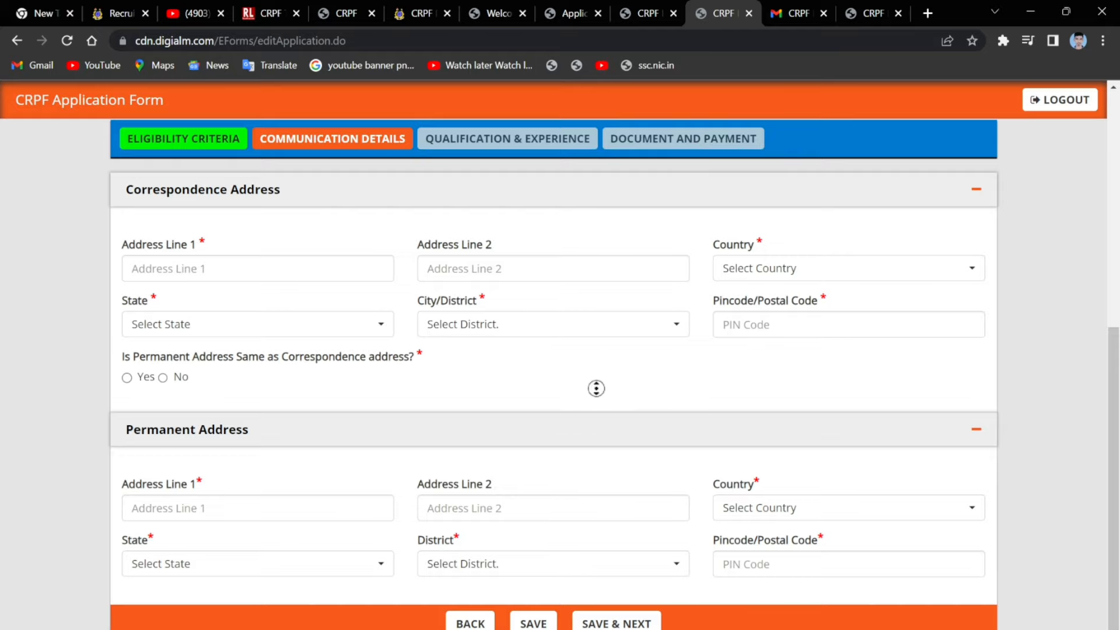
Set the correspondence address country to India and its state to Bihar.
{"action": "scroll", "coordinate": [595, 388], "scroll_direction": "up", "scroll_amount": 1}
{"action": "scroll", "coordinate": [583, 309], "scroll_direction": "up", "scroll_amount": 2}
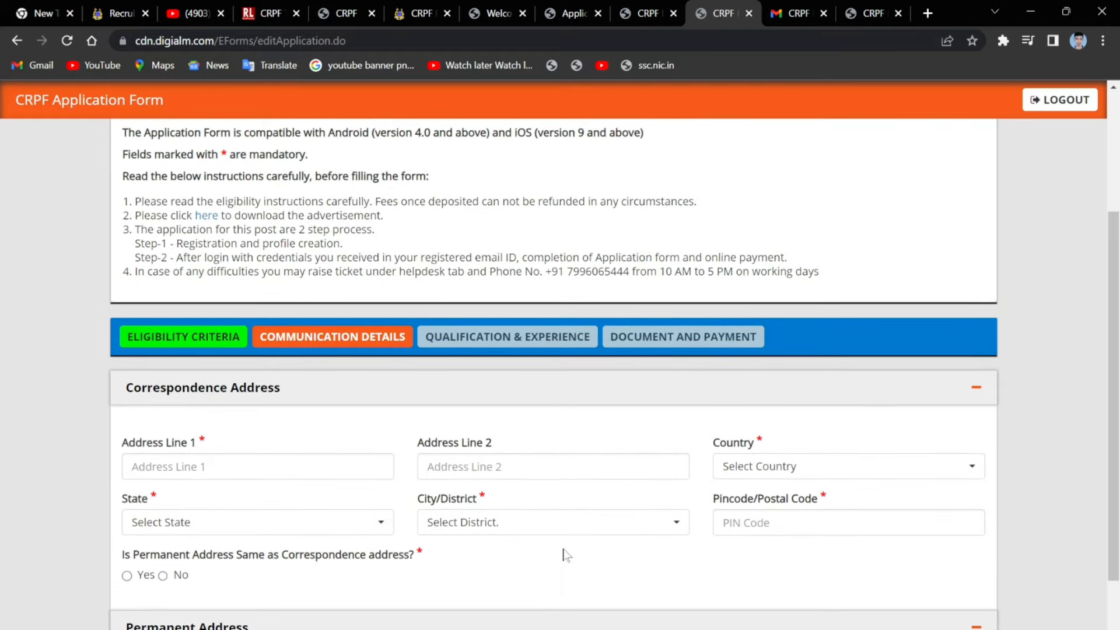
{"action": "scroll", "coordinate": [481, 466], "scroll_direction": "down", "scroll_amount": 3}
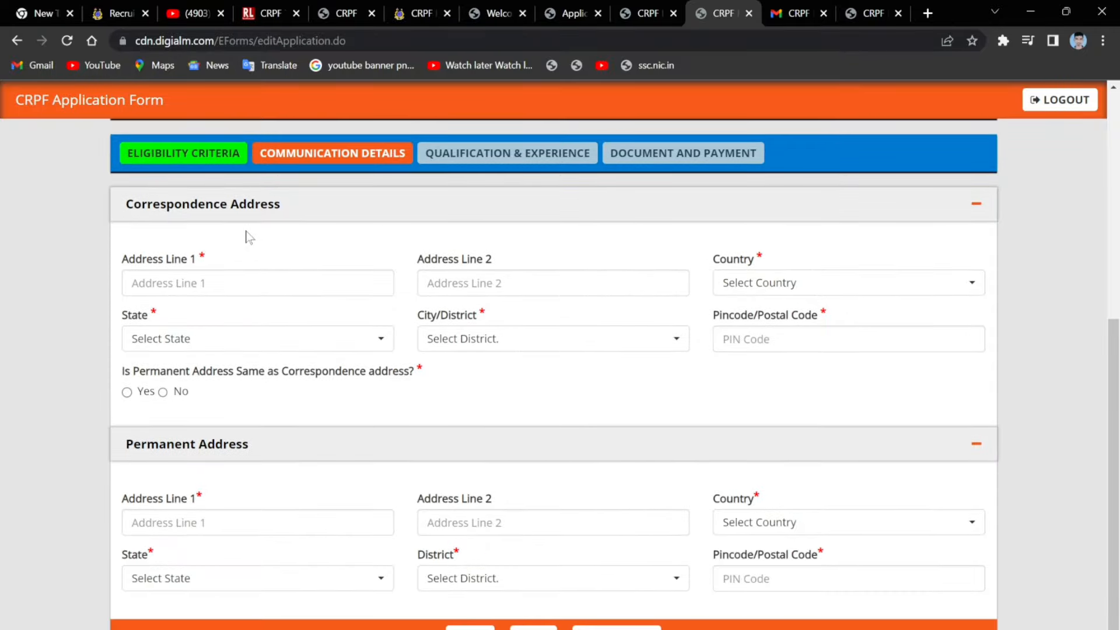
{"action": "left_click", "coordinate": [254, 284]}
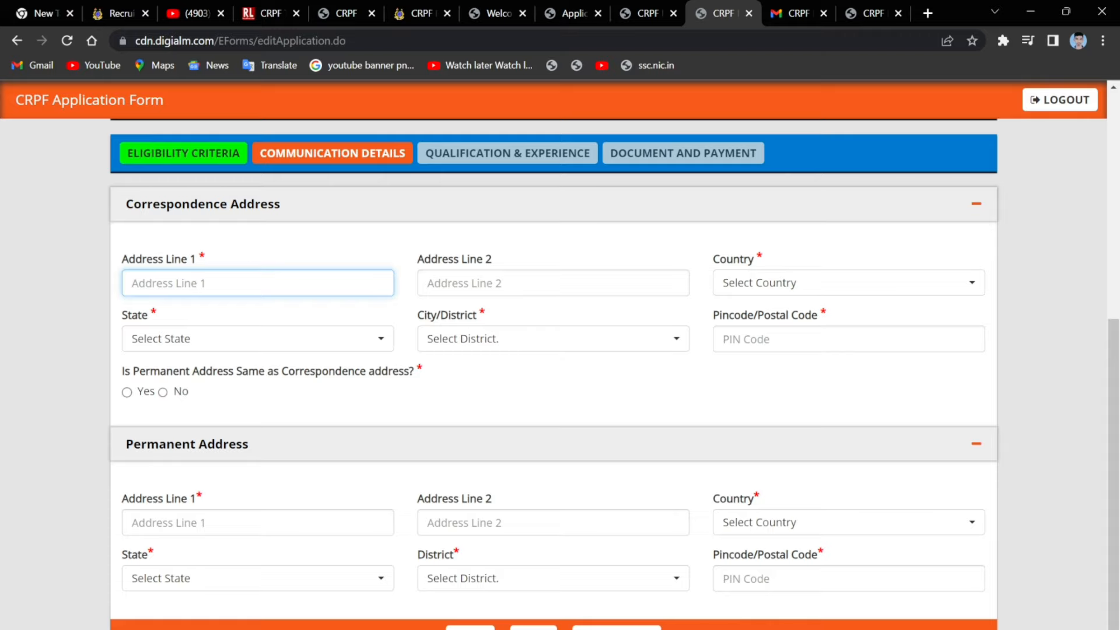
{"action": "left_click", "coordinate": [777, 296]}
{"action": "left_click", "coordinate": [766, 372]}
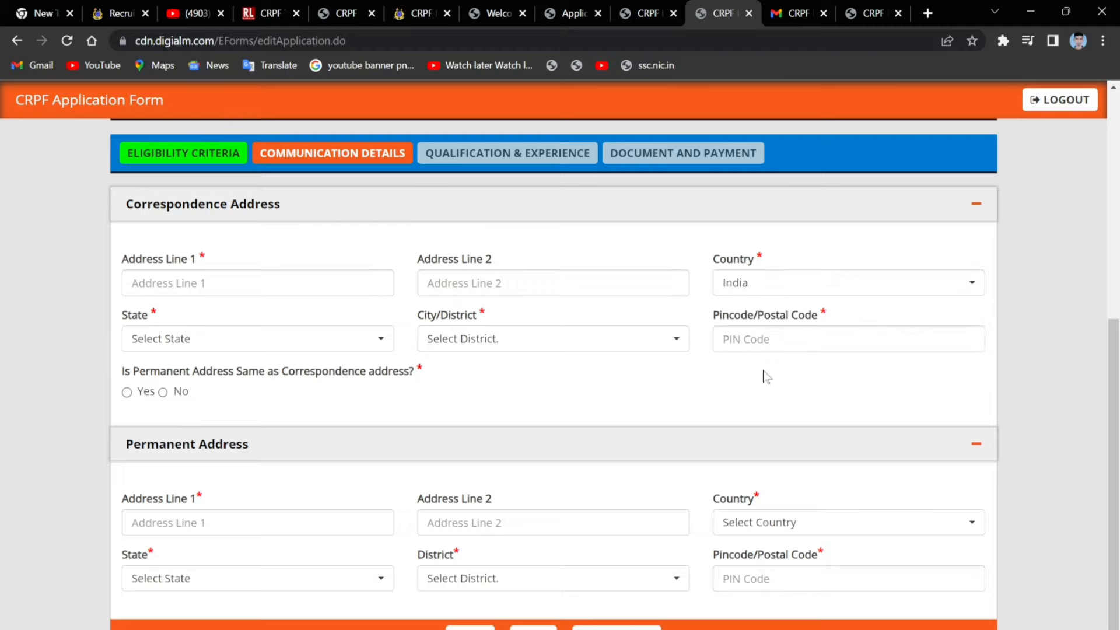
{"action": "left_click", "coordinate": [227, 345]}
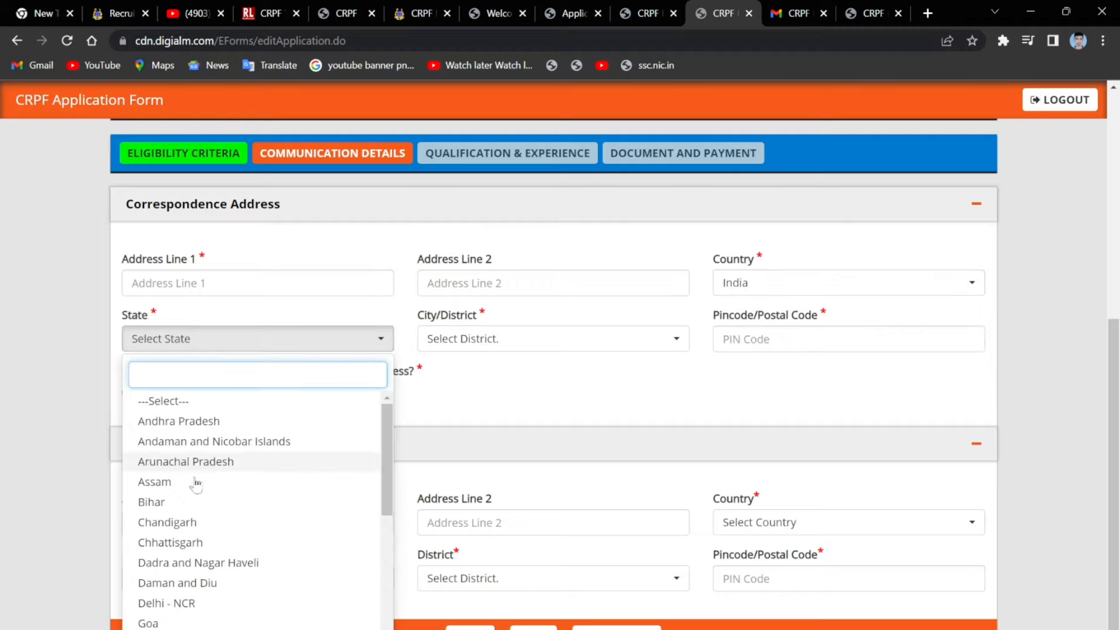
{"action": "left_click", "coordinate": [179, 504]}
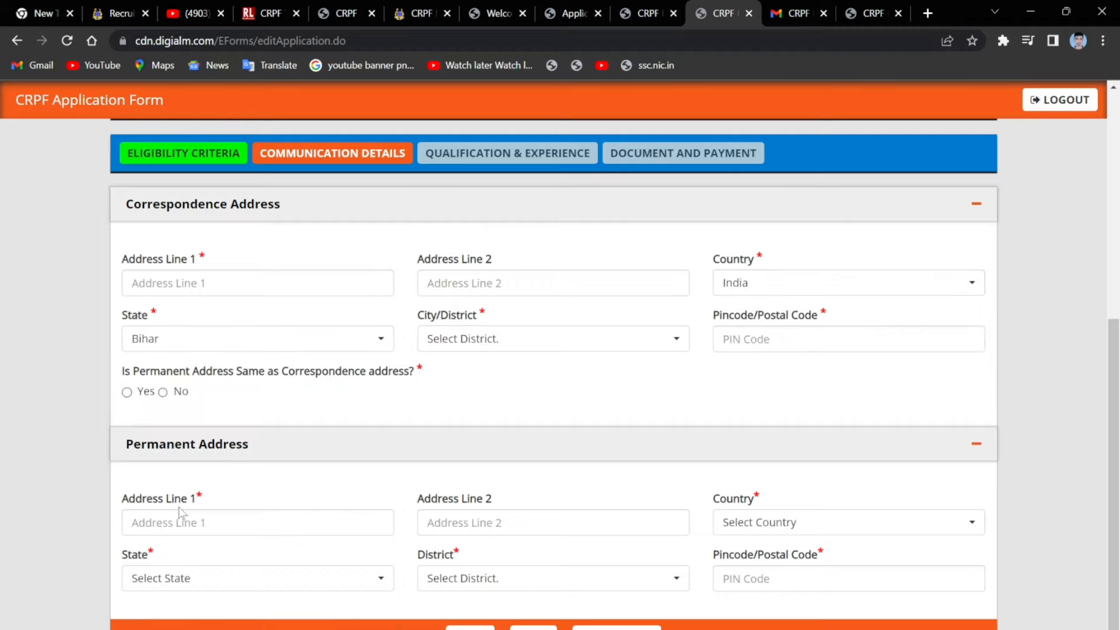
Choose Madhepura as the correspondence address city/district and leave the postal code blank.
{"action": "left_click", "coordinate": [483, 339]}
{"action": "scroll", "coordinate": [467, 501], "scroll_direction": "down", "scroll_amount": 8}
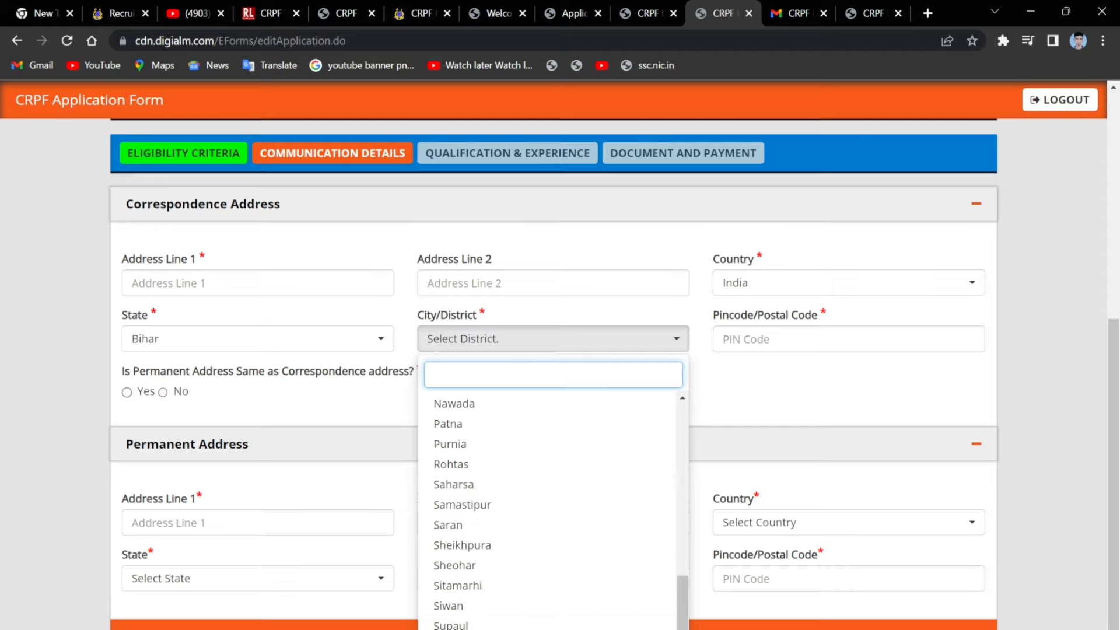
{"action": "scroll", "coordinate": [481, 594], "scroll_direction": "down", "scroll_amount": 1}
{"action": "scroll", "coordinate": [500, 474], "scroll_direction": "up", "scroll_amount": 2}
{"action": "scroll", "coordinate": [501, 474], "scroll_direction": "up", "scroll_amount": 3}
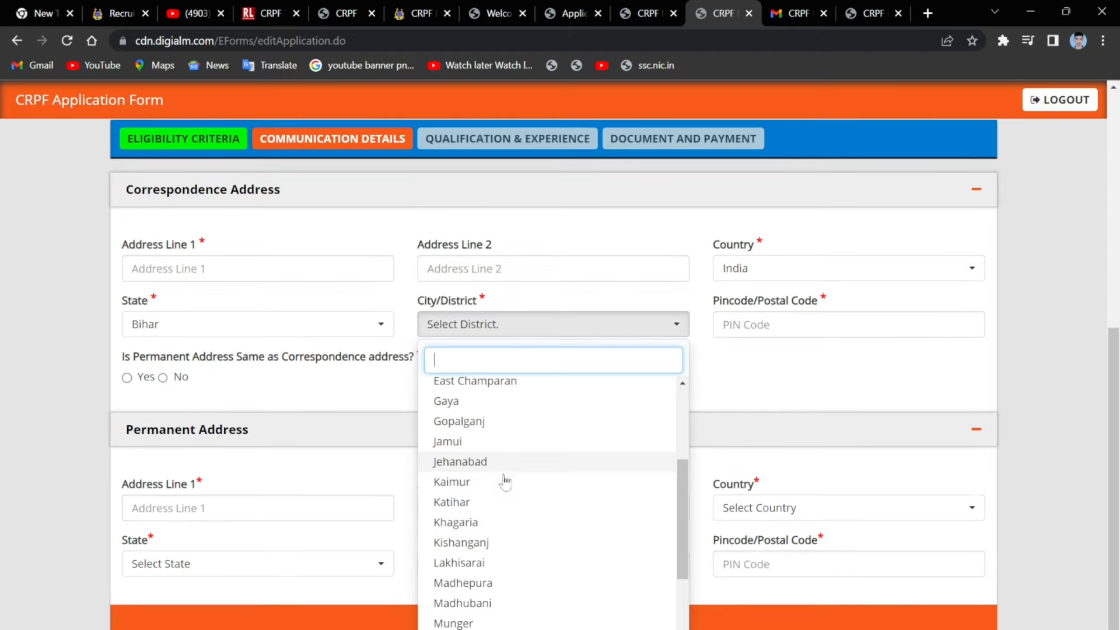
{"action": "left_click", "coordinate": [481, 582]}
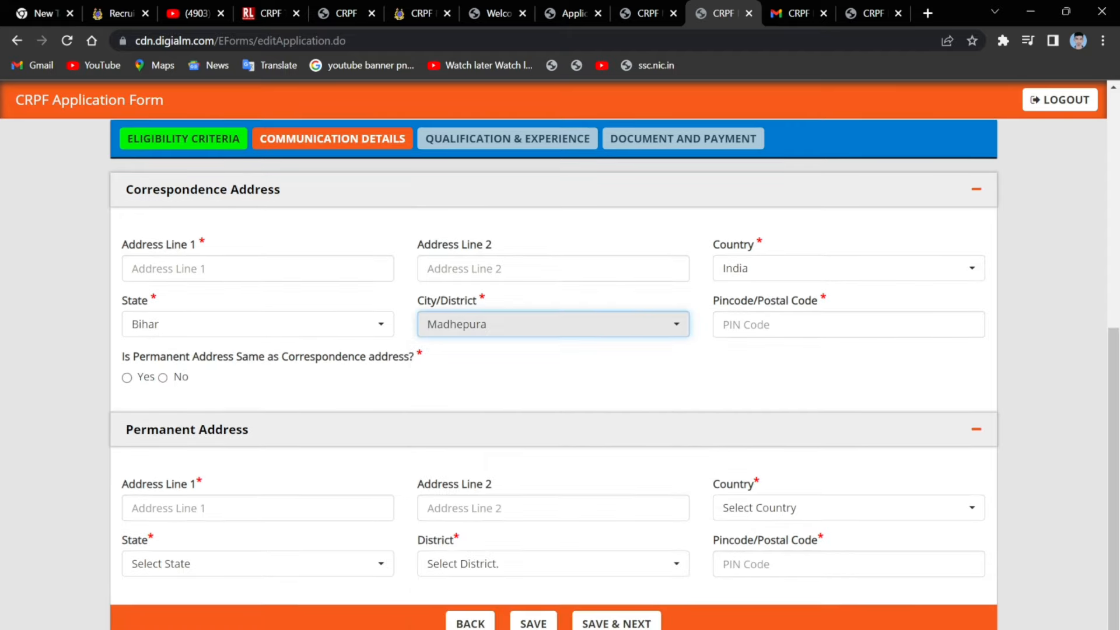
{"action": "left_click", "coordinate": [799, 324]}
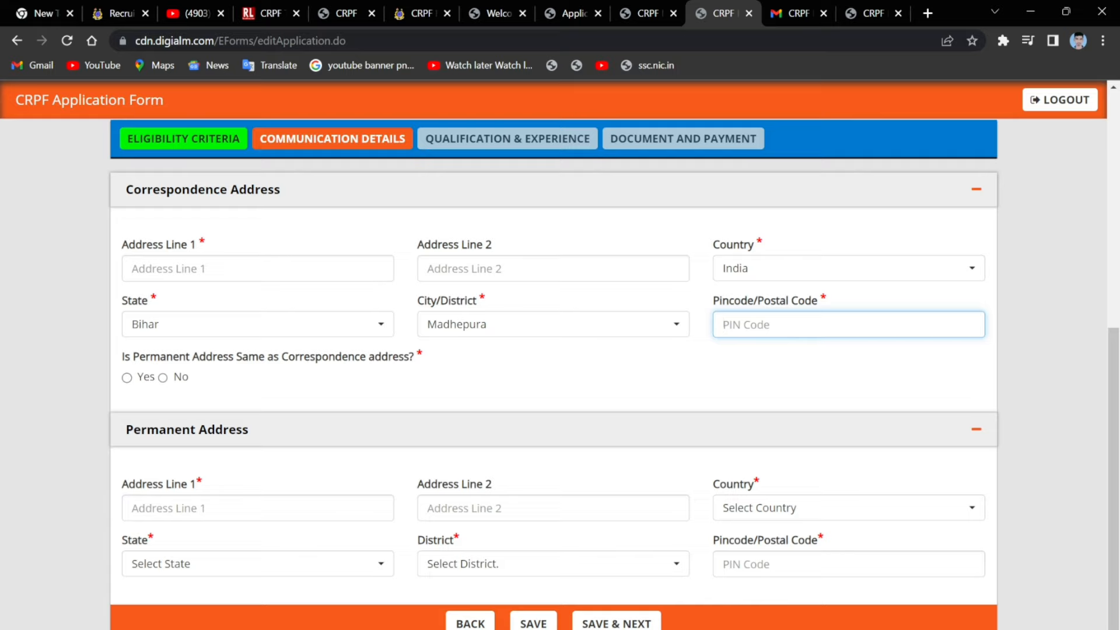
{"action": "left_click", "coordinate": [526, 366]}
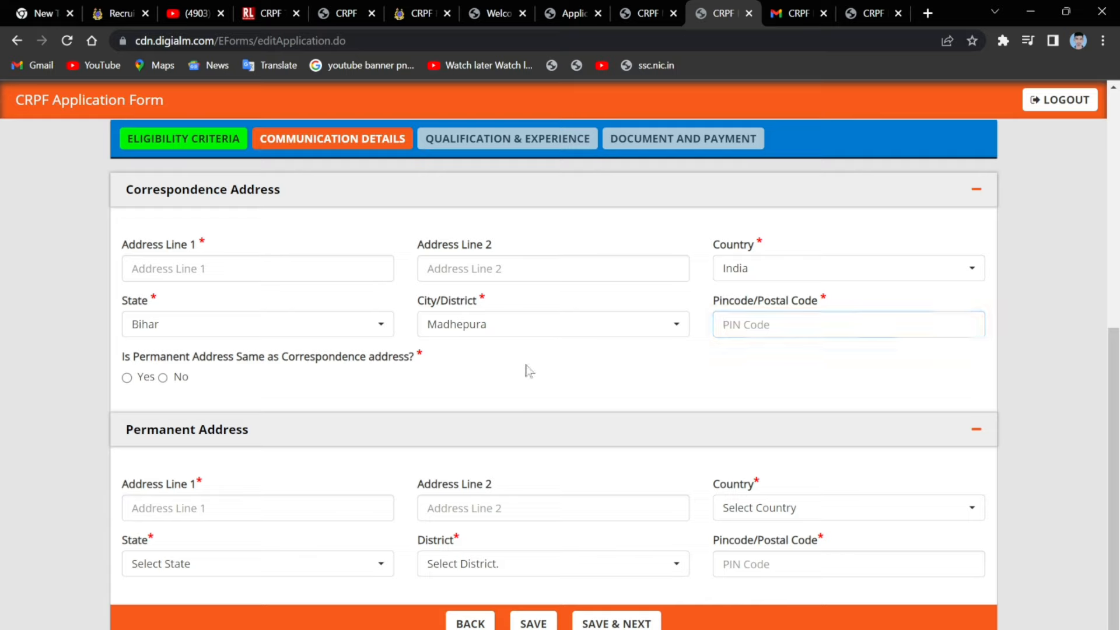
Review the address sections, then save the communication details and continue to Qualification & Experience, dismissing the alert.
{"action": "middle_click", "coordinate": [503, 219]}
{"action": "middle_click", "coordinate": [515, 287]}
{"action": "scroll", "coordinate": [307, 360], "scroll_direction": "up", "scroll_amount": 8}
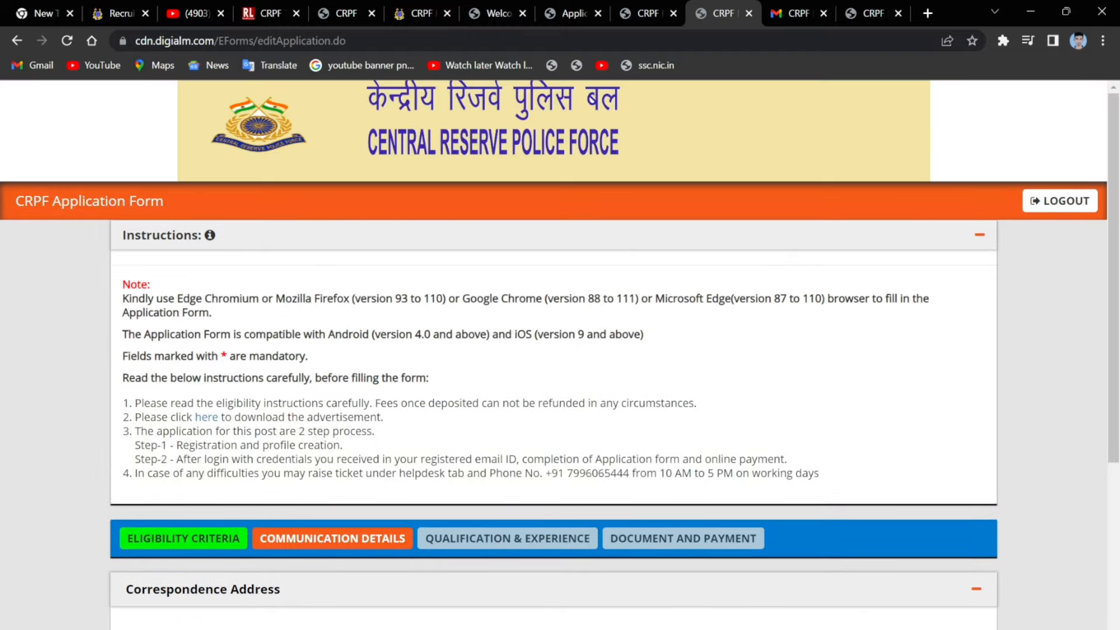
{"action": "scroll", "coordinate": [369, 288], "scroll_direction": "down", "scroll_amount": 4}
{"action": "scroll", "coordinate": [368, 417], "scroll_direction": "down", "scroll_amount": 3}
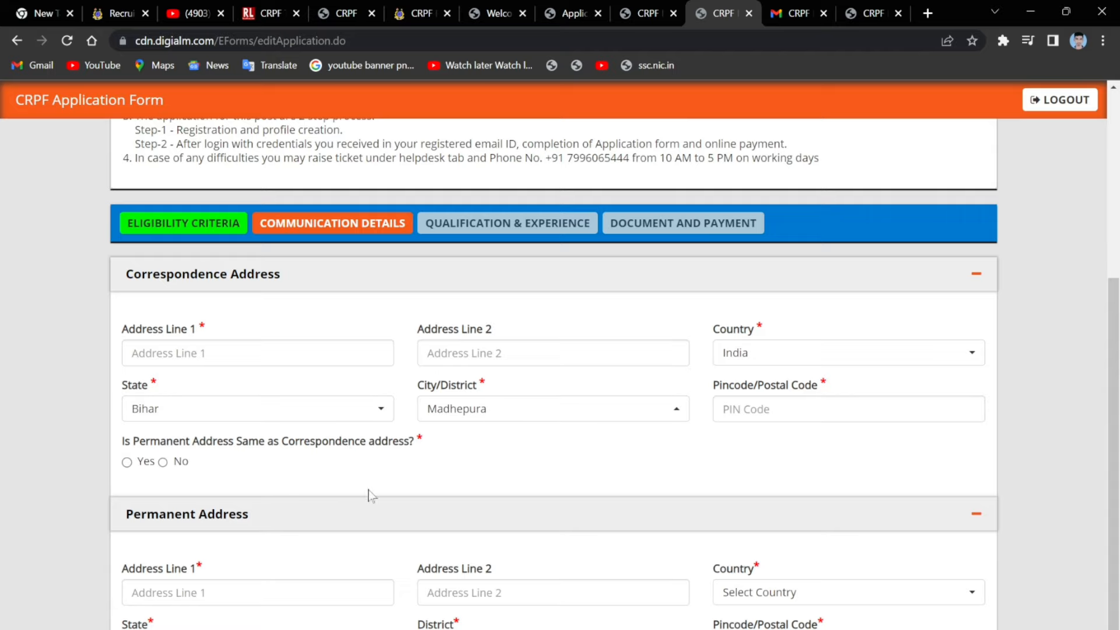
{"action": "scroll", "coordinate": [370, 524], "scroll_direction": "down", "scroll_amount": 1}
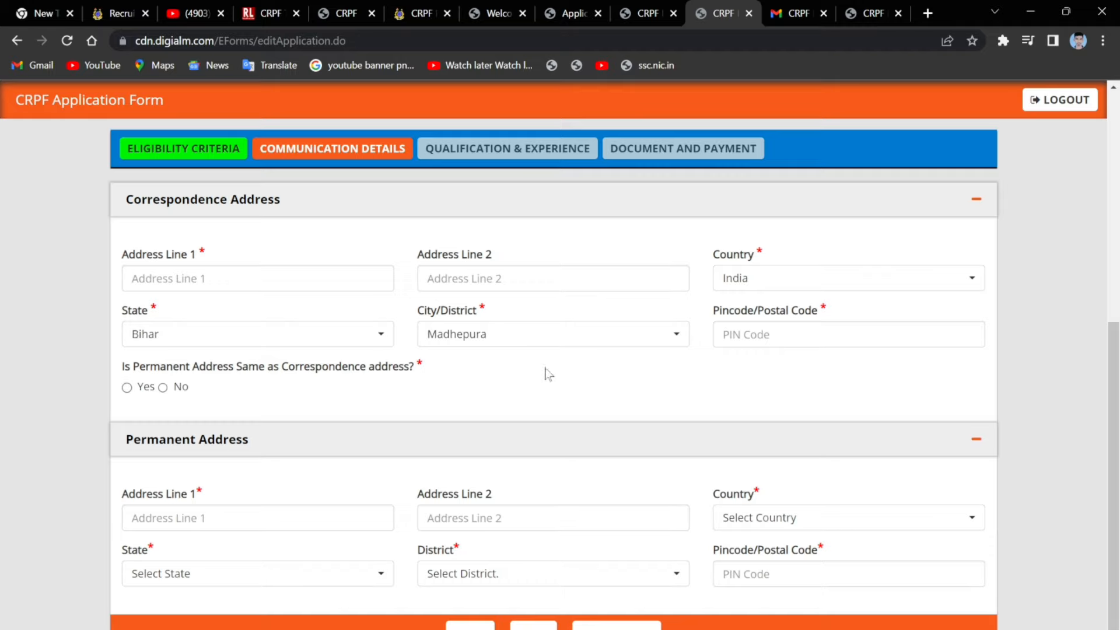
{"action": "middle_click", "coordinate": [545, 405]}
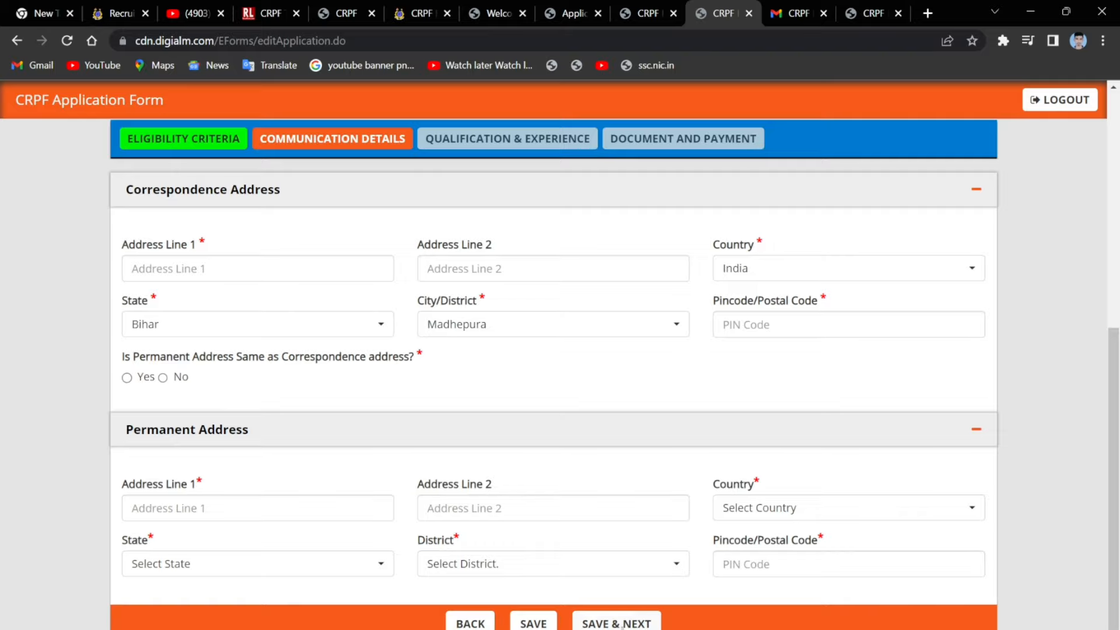
{"action": "left_click", "coordinate": [623, 625]}
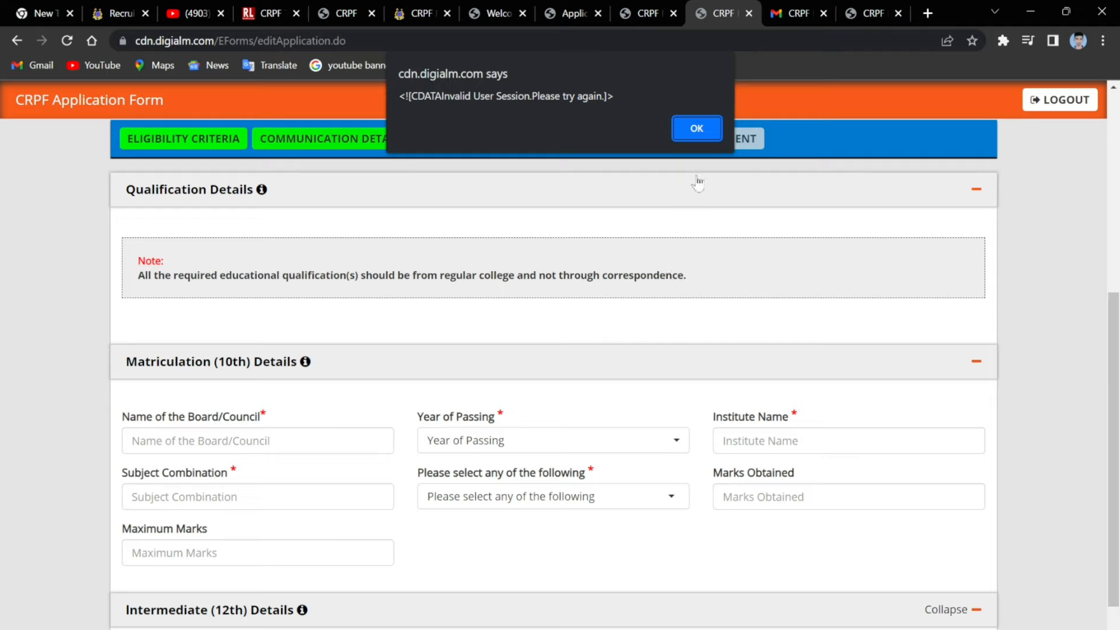
{"action": "left_click", "coordinate": [696, 129]}
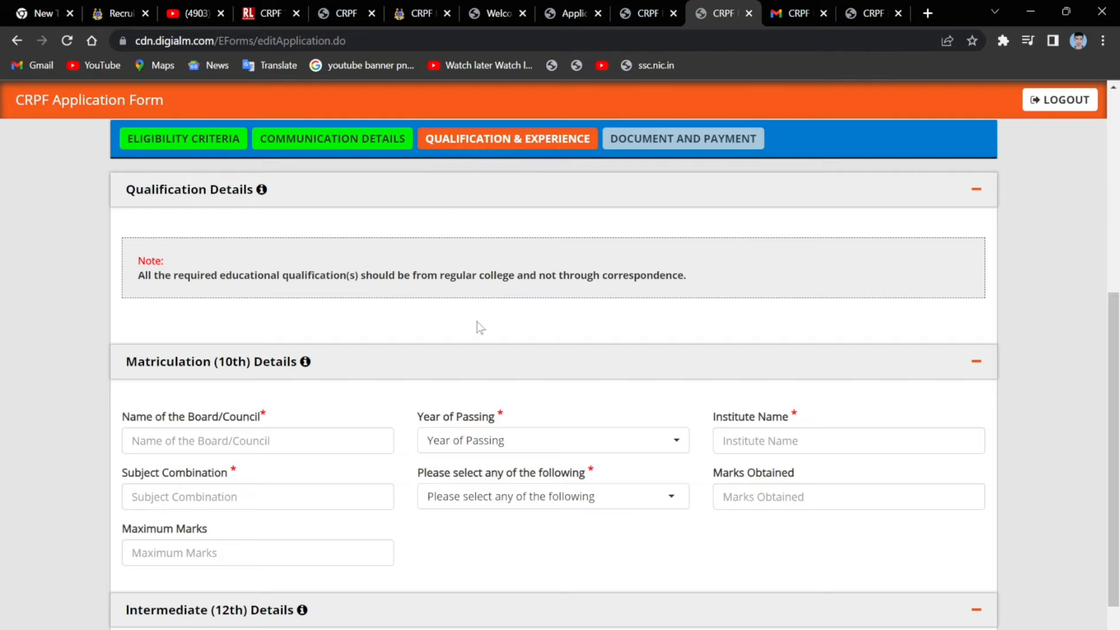
Enter BSEB PATNA as the board/council name in the Matriculation (10th) details.
{"action": "scroll", "coordinate": [427, 374], "scroll_direction": "down", "scroll_amount": 2}
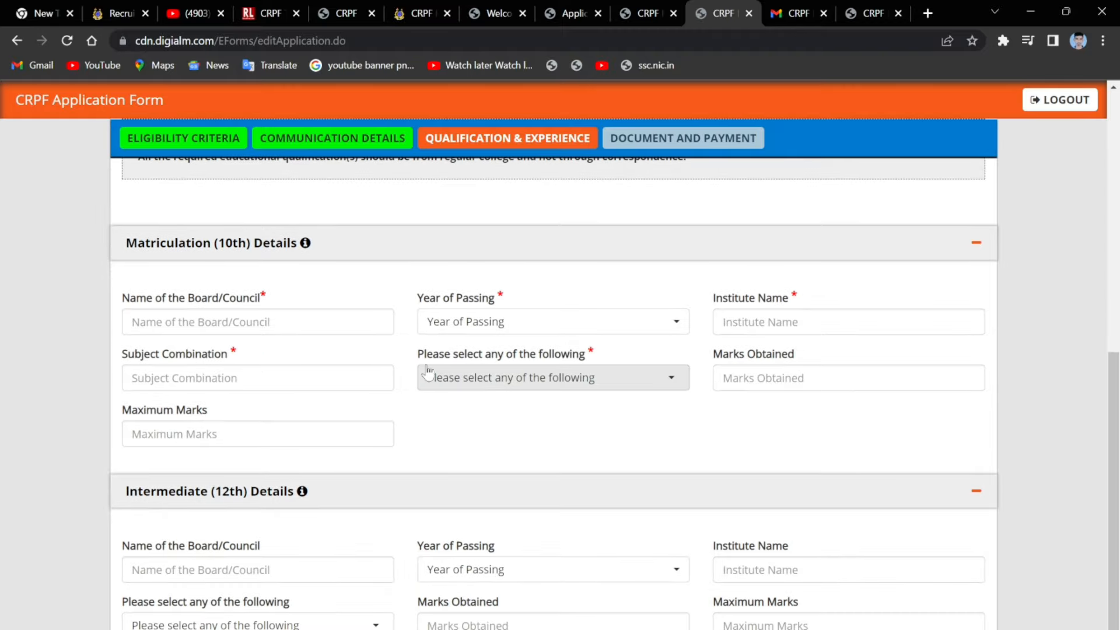
{"action": "scroll", "coordinate": [397, 245], "scroll_direction": "up", "scroll_amount": 1}
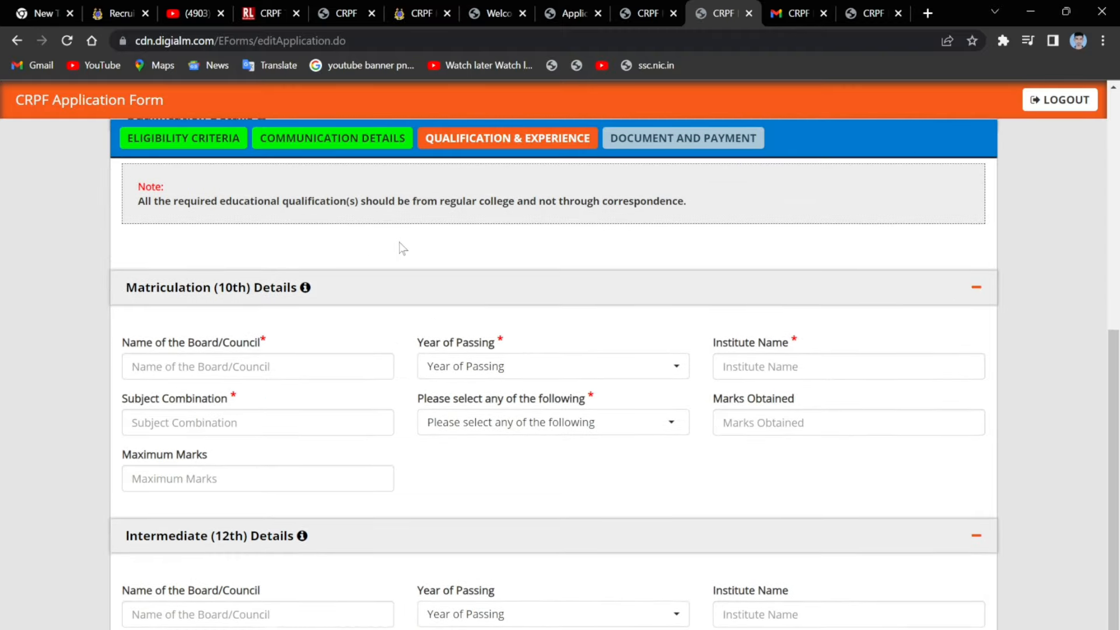
{"action": "scroll", "coordinate": [408, 292], "scroll_direction": "down", "scroll_amount": 2}
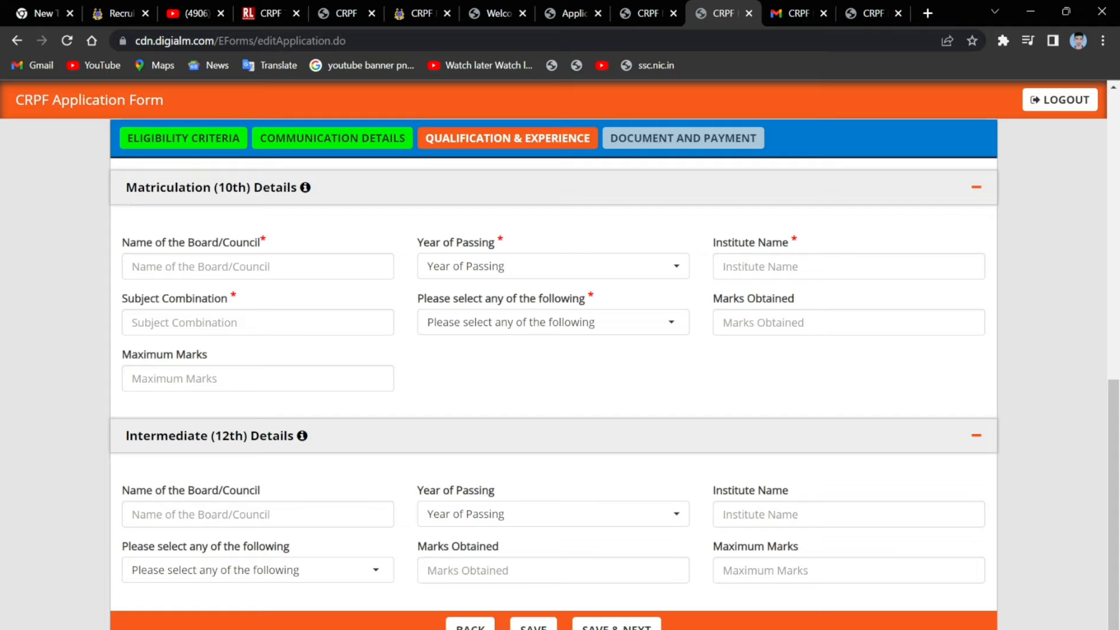
{"action": "left_click", "coordinate": [257, 266]}
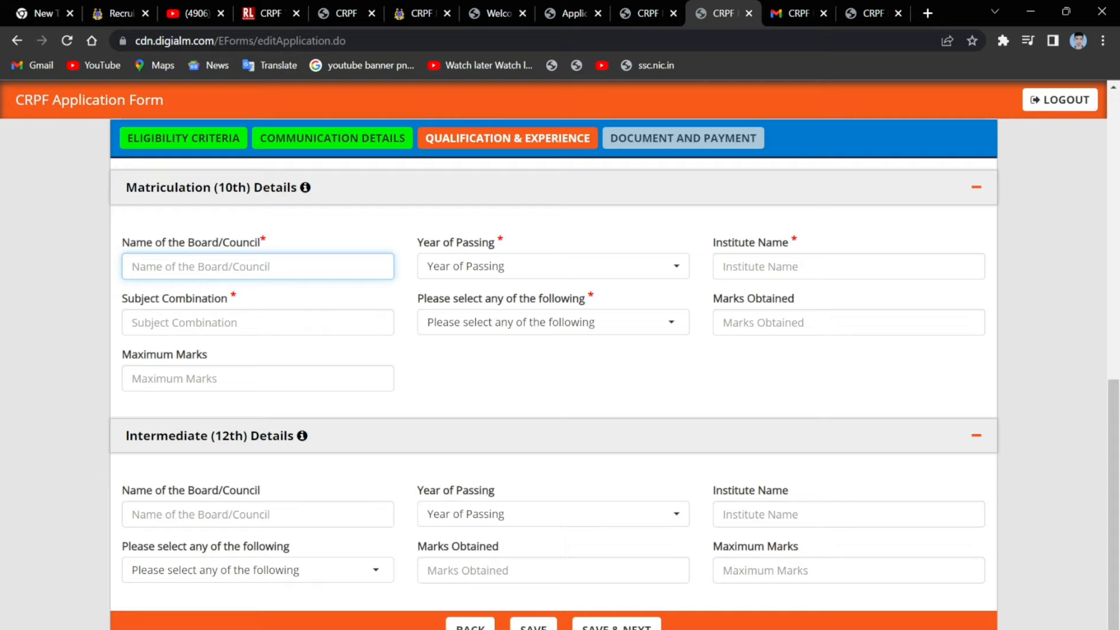
{"action": "type", "text": "B"}
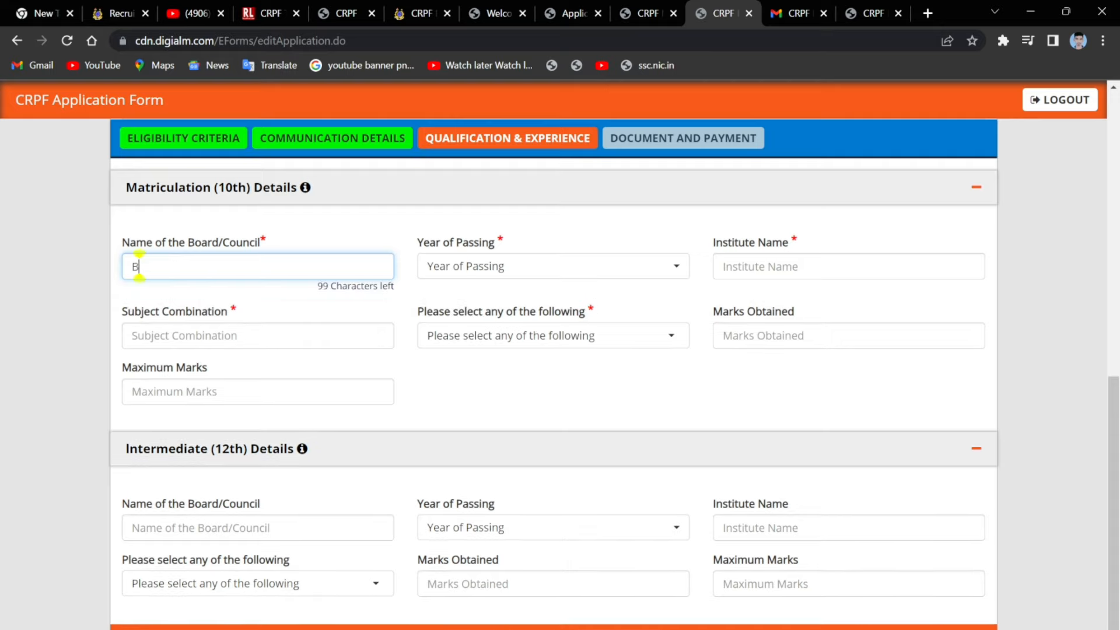
{"action": "type", "text": "SEB PATNA"}
{"action": "left_click", "coordinate": [277, 306]}
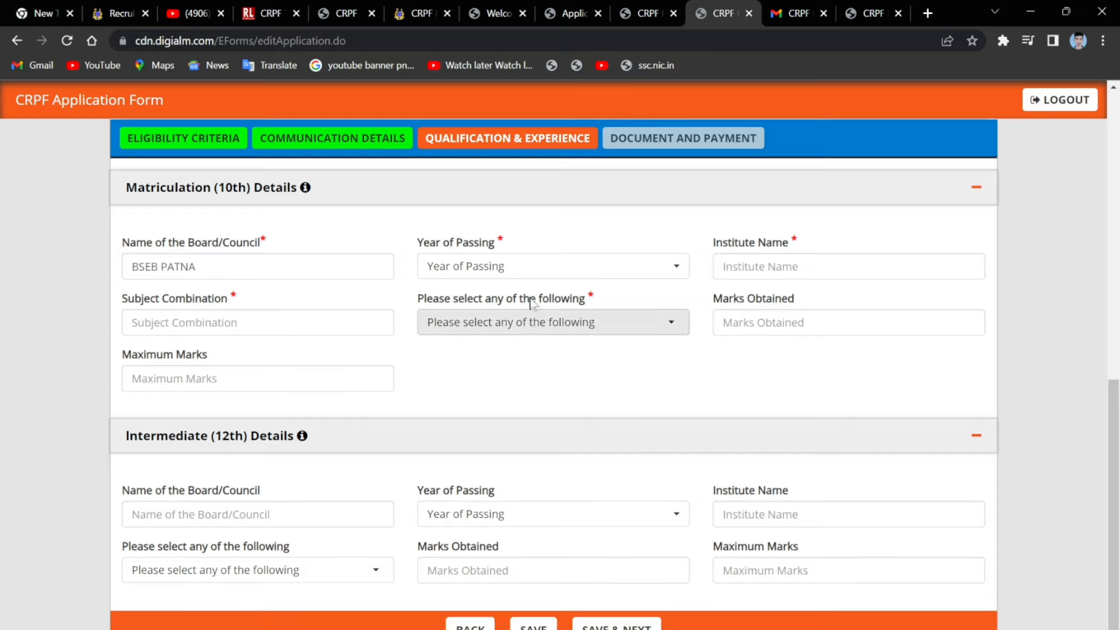
Set the Matriculation (10th) year of passing to 2019, leaving the institute name and subject combination blank.
{"action": "left_click", "coordinate": [537, 268]}
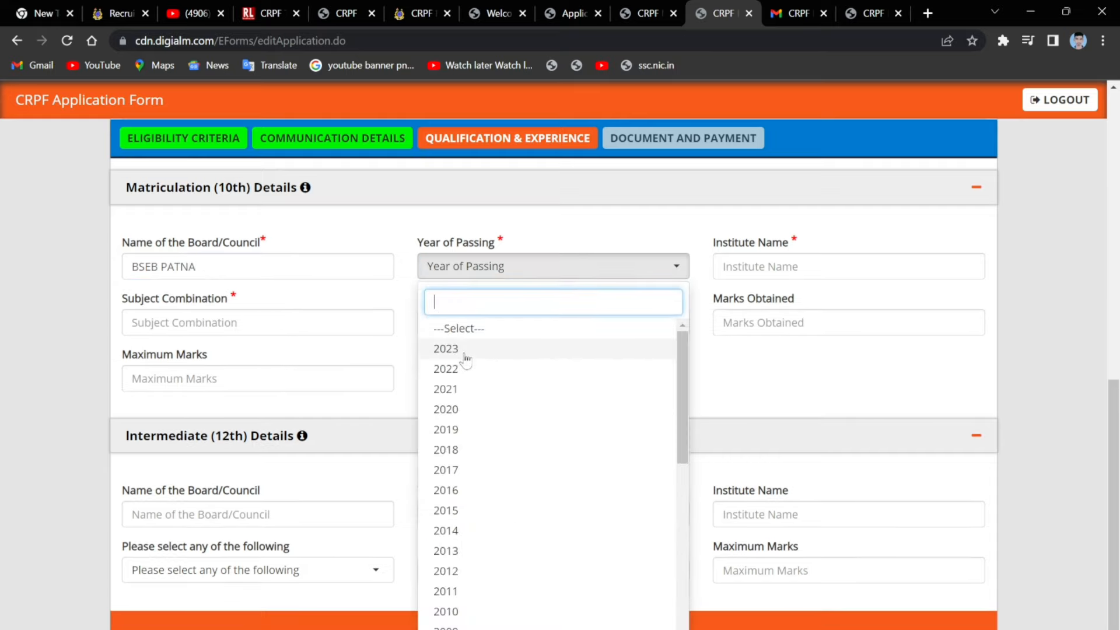
{"action": "left_click", "coordinate": [467, 430]}
{"action": "key", "text": "Tab"}
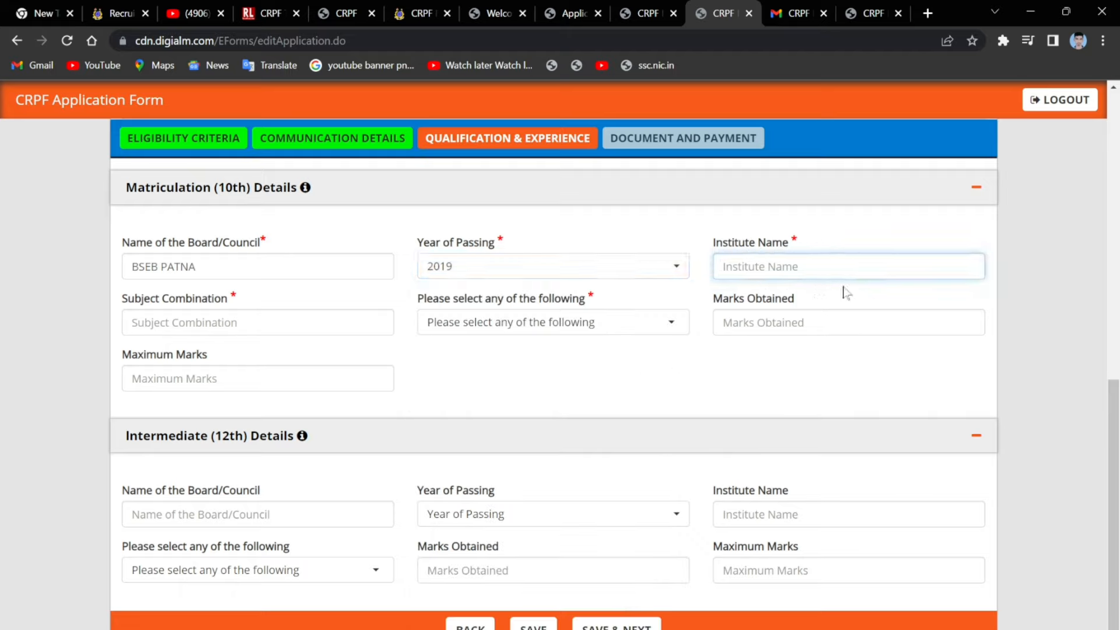
{"action": "left_click", "coordinate": [132, 322]}
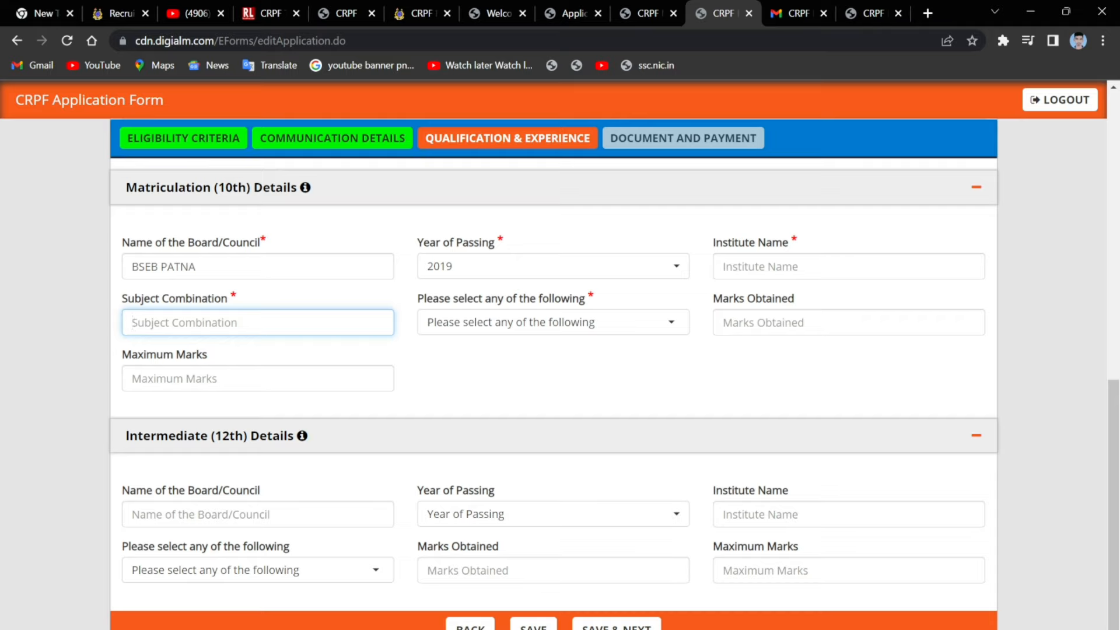
{"action": "left_click", "coordinate": [516, 386]}
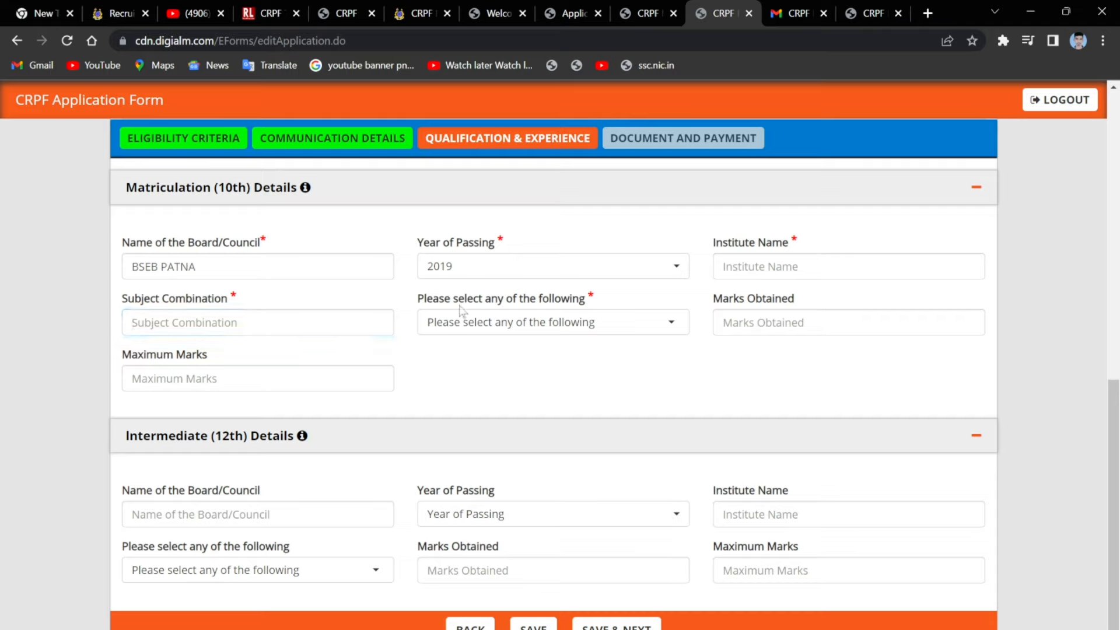
Try CGPA and Grade of Marks as the result type in the Matriculation (10th) details.
{"action": "left_click", "coordinate": [520, 320]}
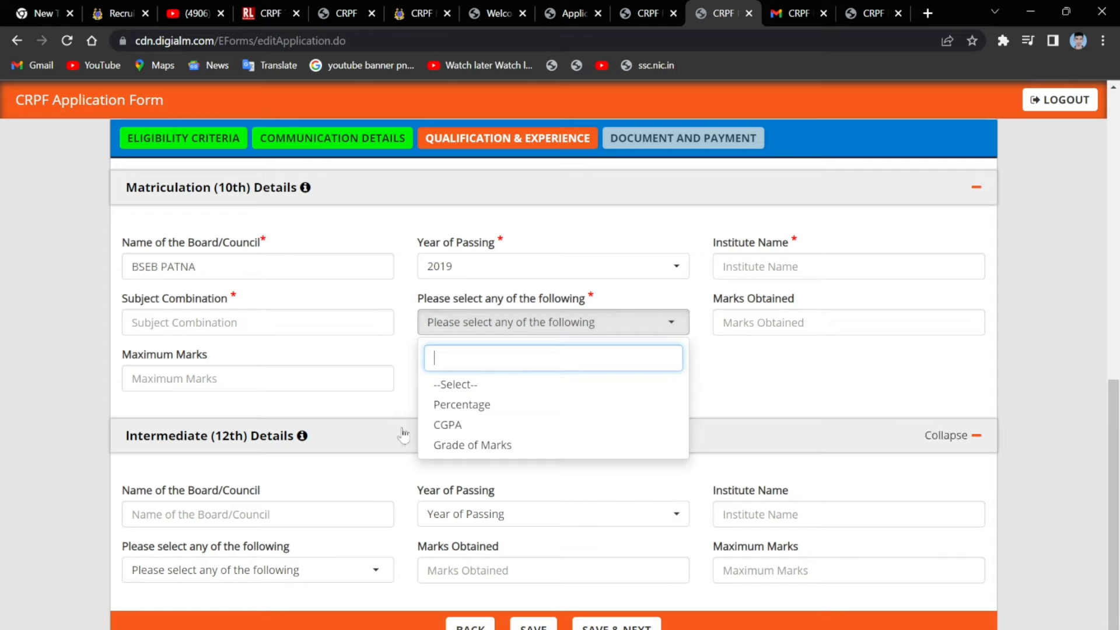
{"action": "left_click", "coordinate": [457, 426]}
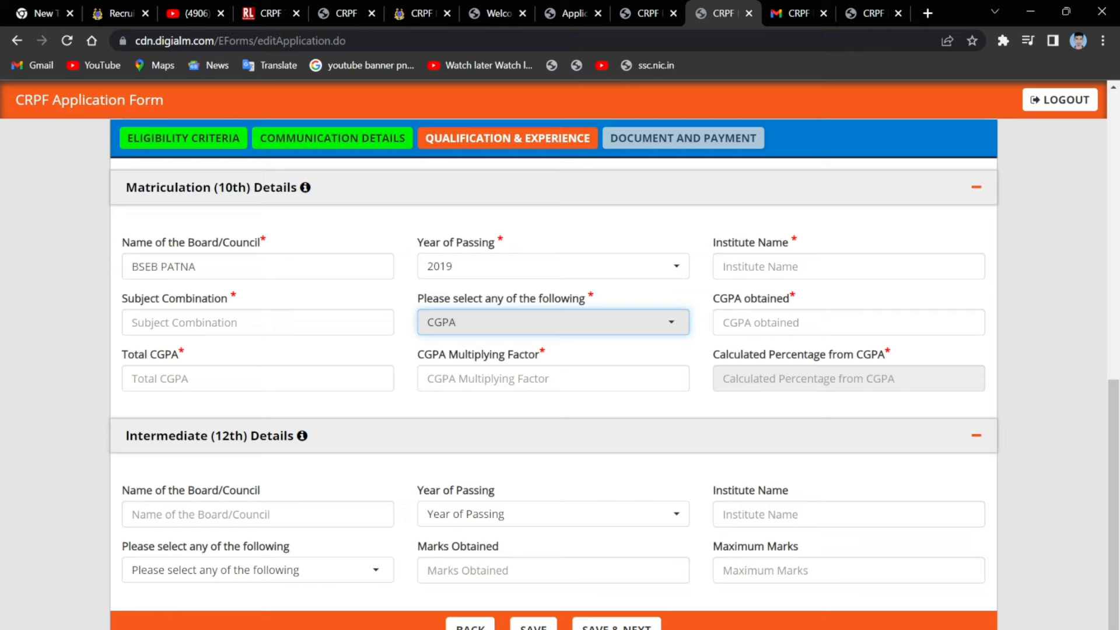
{"action": "left_click", "coordinate": [769, 322]}
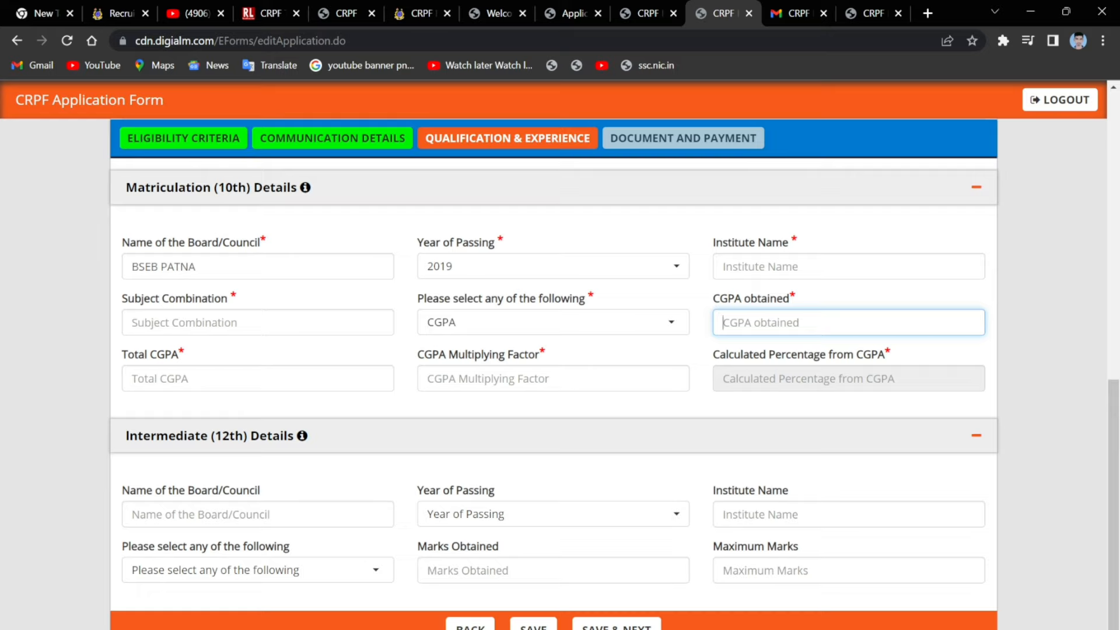
{"action": "left_click", "coordinate": [532, 322]}
{"action": "left_click", "coordinate": [488, 444]}
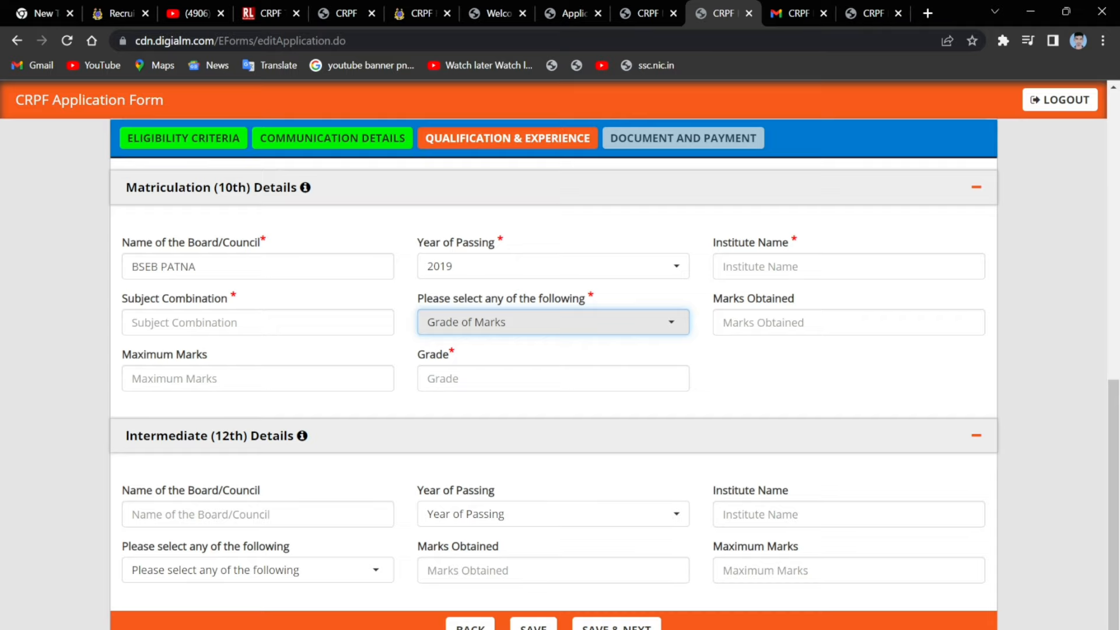
{"action": "left_click", "coordinate": [130, 378]}
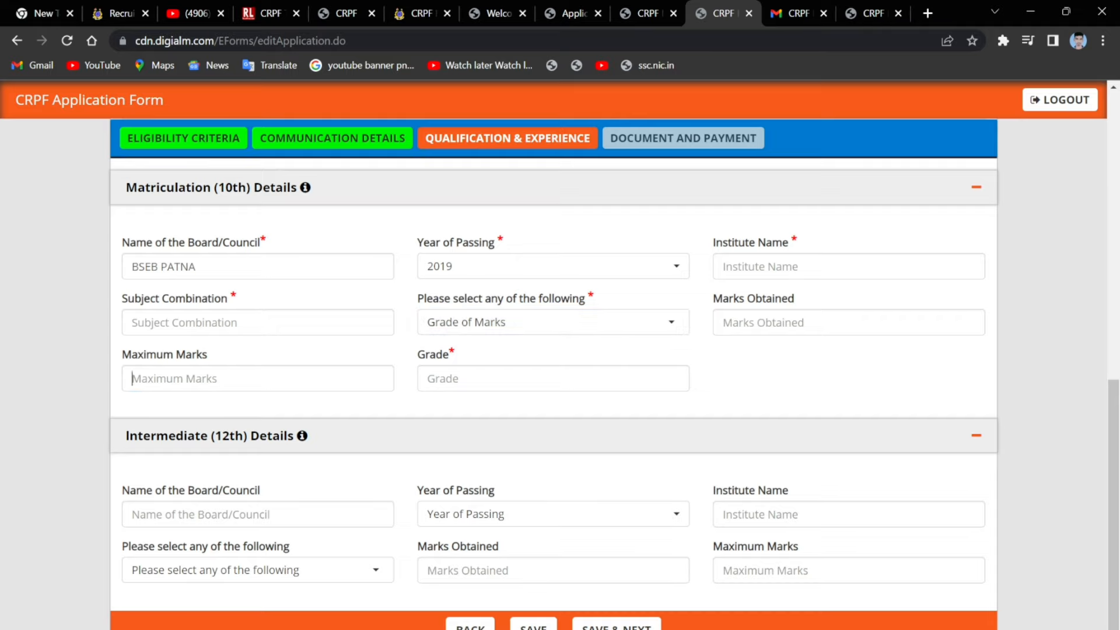
{"action": "middle_click", "coordinate": [725, 364]}
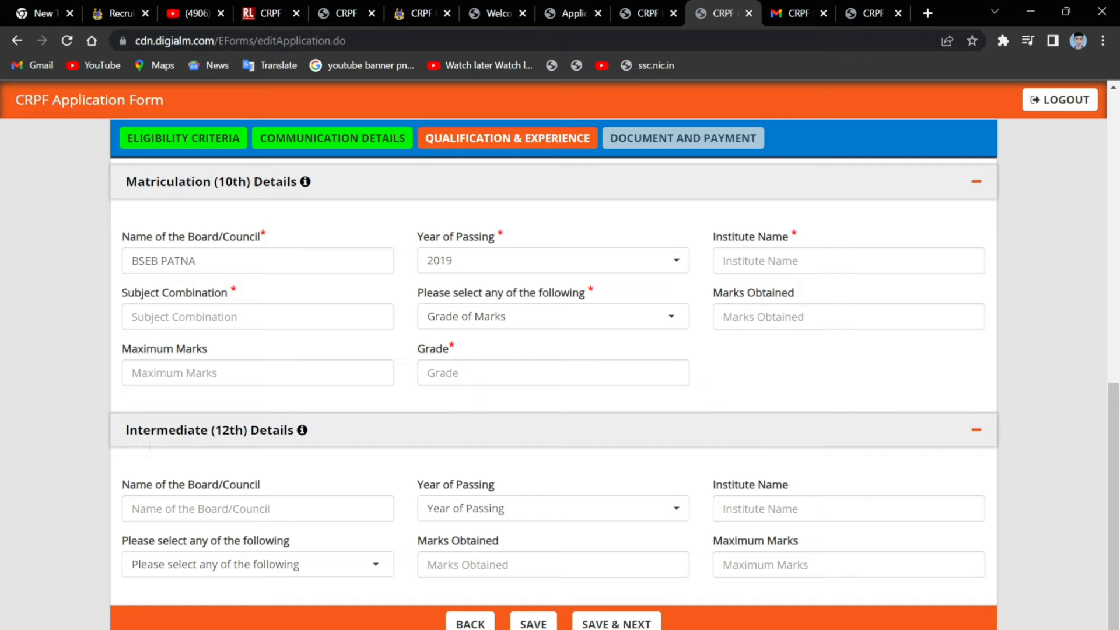
Set the Intermediate (12th) year of passing to 2021, leaving the board and institute names blank.
{"action": "left_click", "coordinate": [132, 509]}
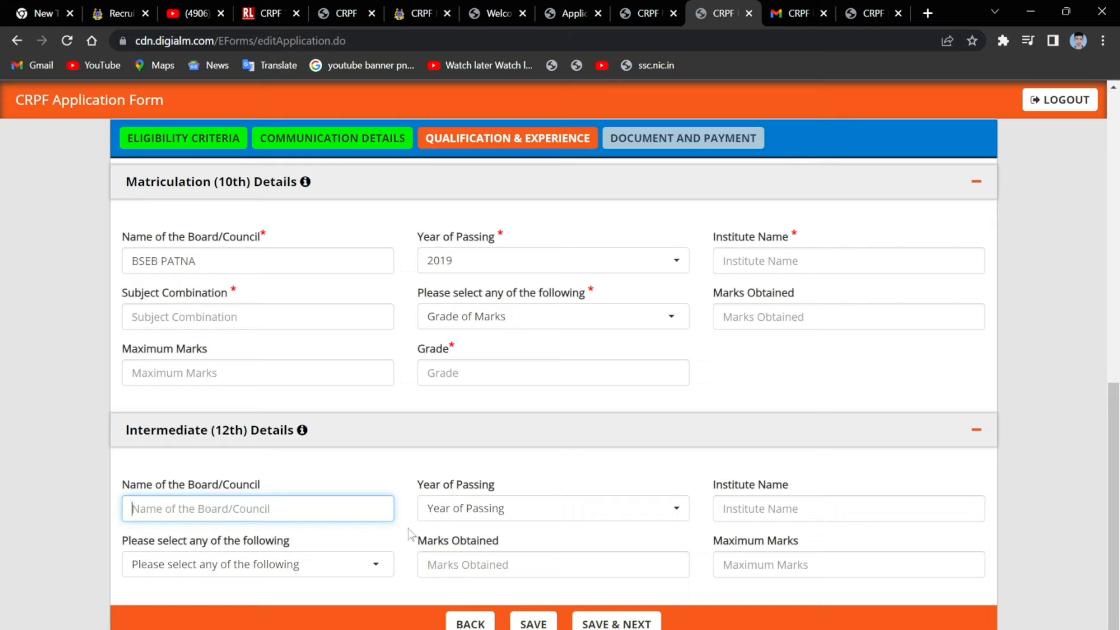
{"action": "left_click", "coordinate": [455, 509]}
{"action": "left_click", "coordinate": [484, 201]}
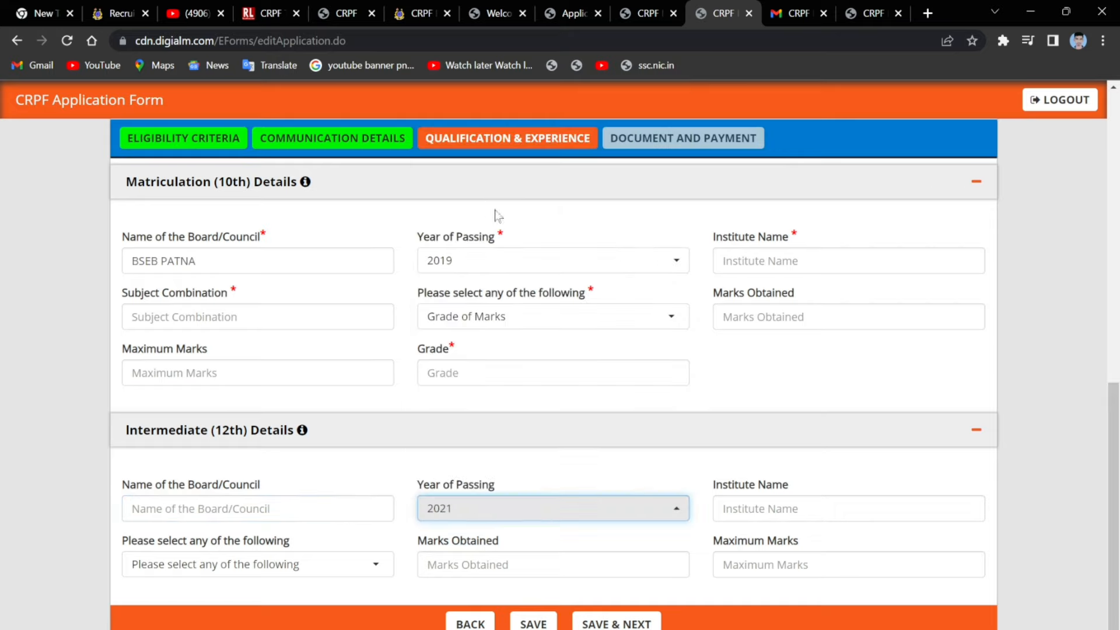
{"action": "left_click", "coordinate": [723, 508]}
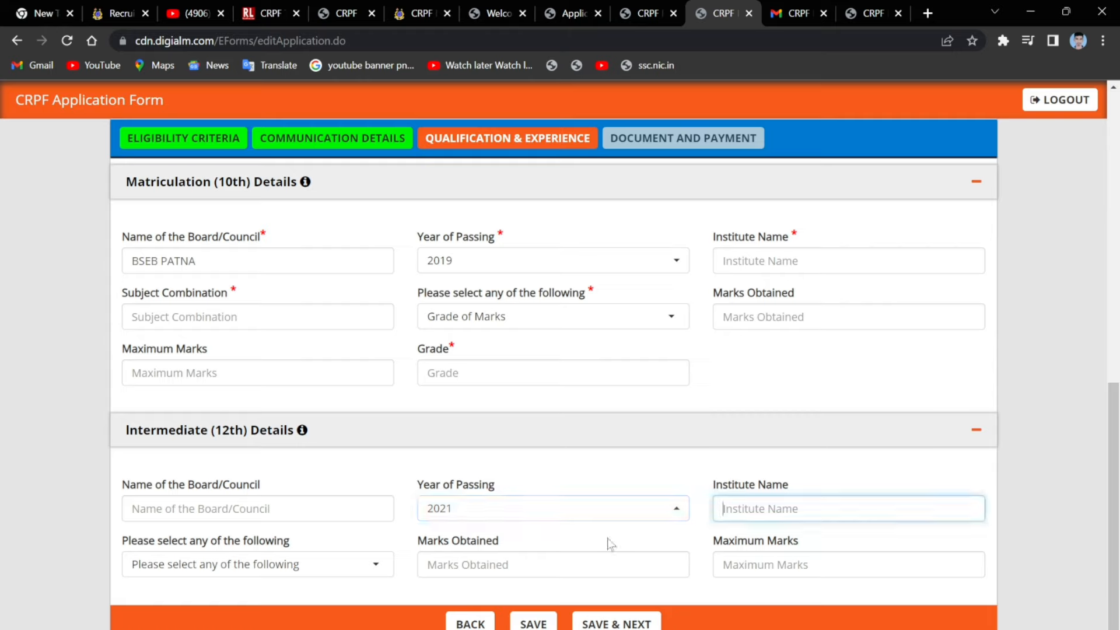
Choose Percentage as the result type for both the Intermediate (12th) and Matriculation (10th) details.
{"action": "left_click", "coordinate": [265, 567]}
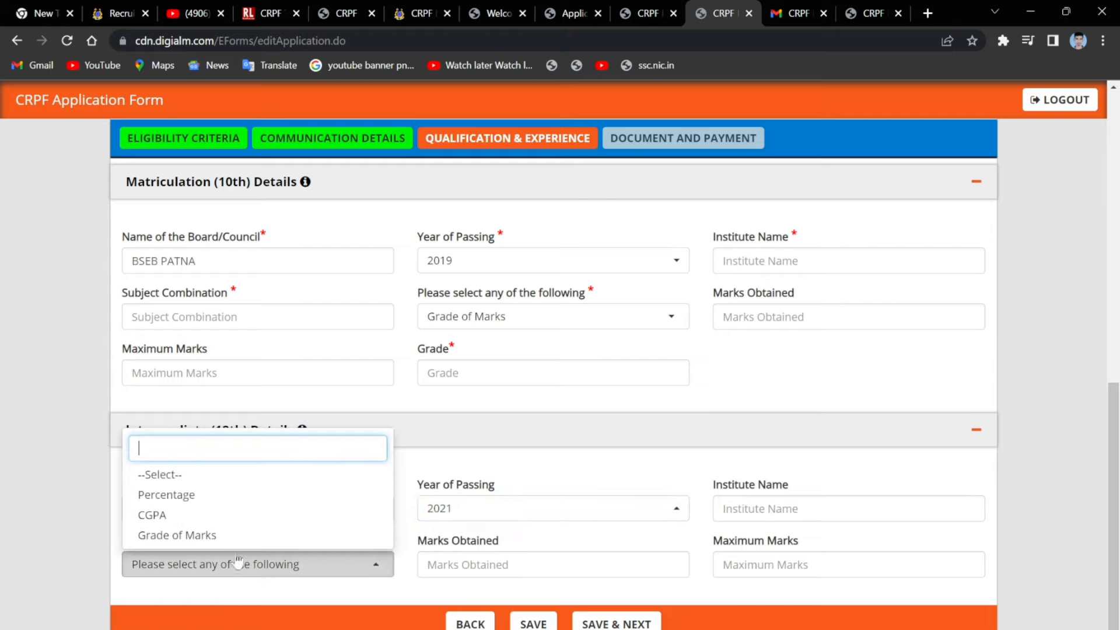
{"action": "left_click", "coordinate": [173, 494]}
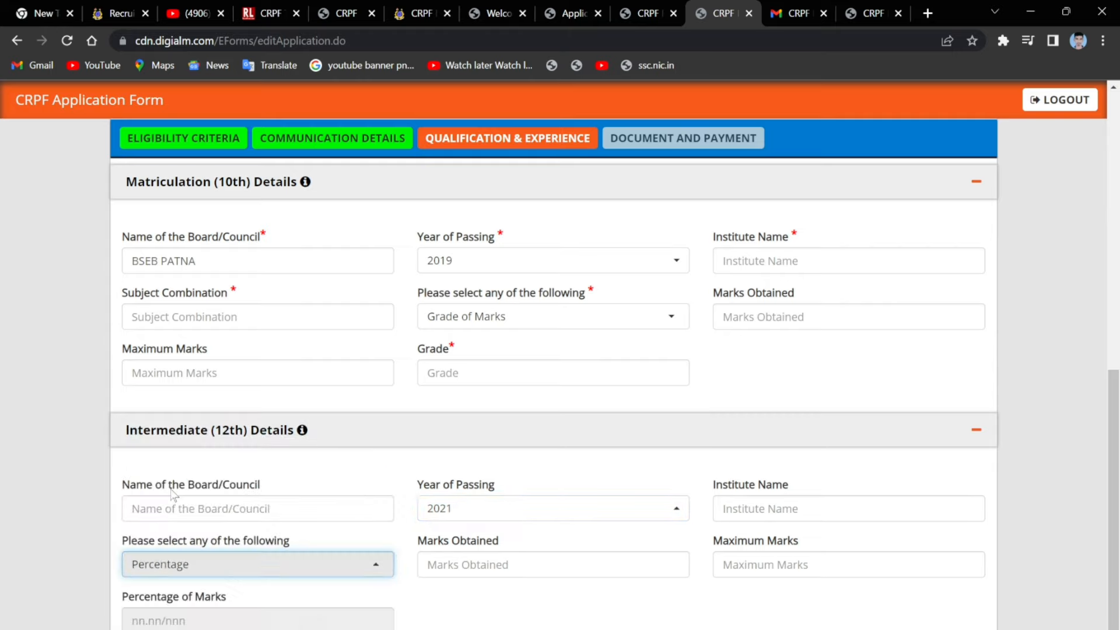
{"action": "left_click", "coordinate": [492, 317]}
{"action": "left_click", "coordinate": [476, 398]}
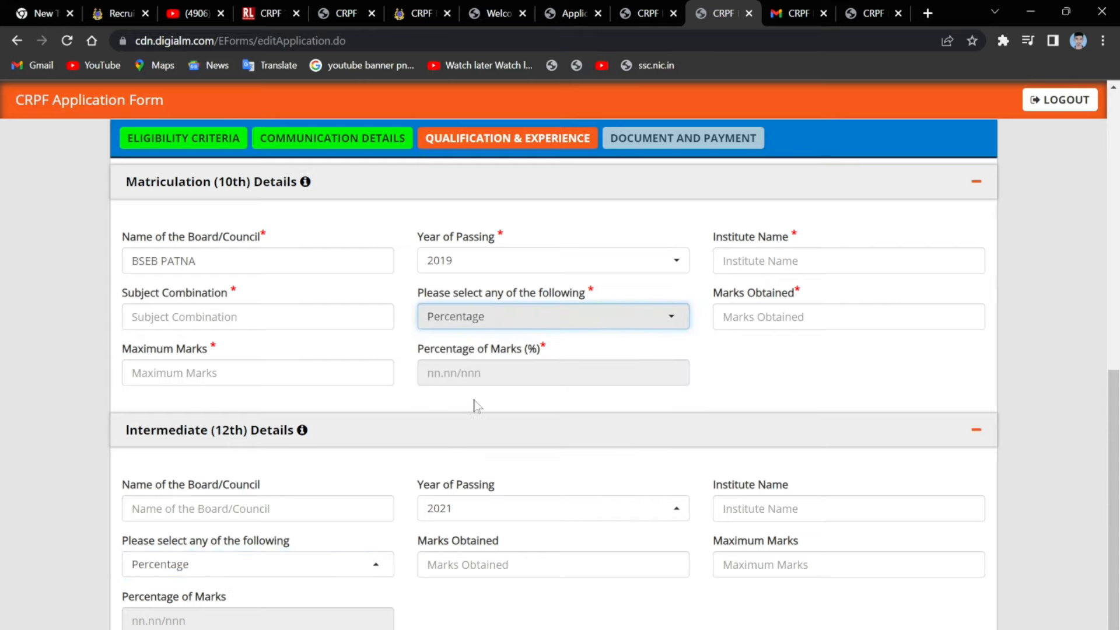
Enter 307 marks obtained out of a maximum of 500 in the Intermediate (12th) details.
{"action": "middle_click", "coordinate": [486, 395]}
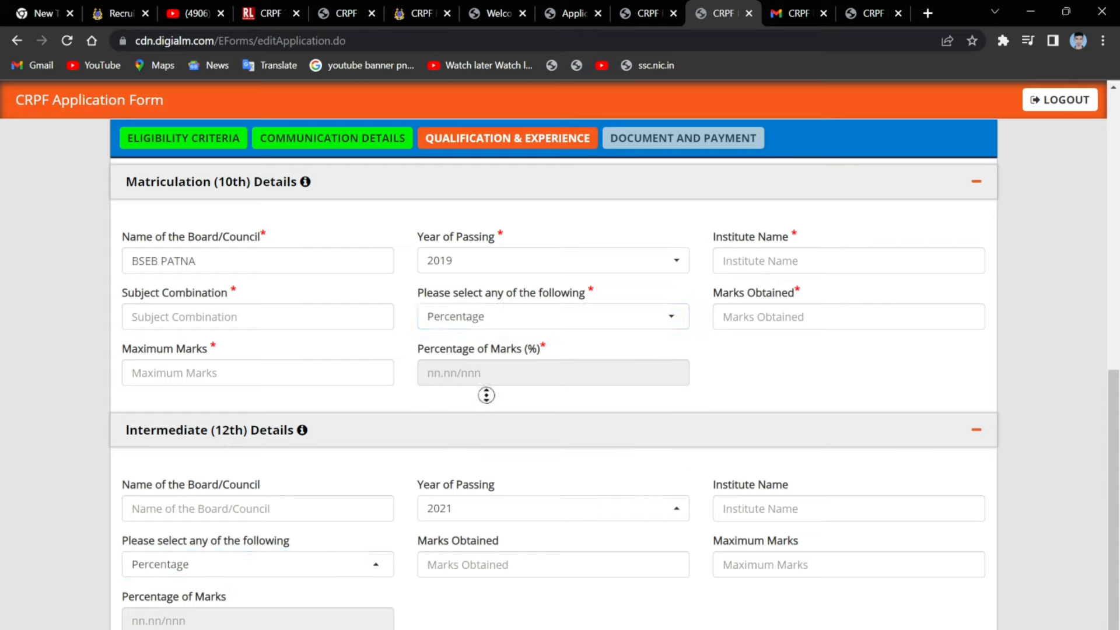
{"action": "scroll", "coordinate": [488, 405], "scroll_direction": "down", "scroll_amount": 1}
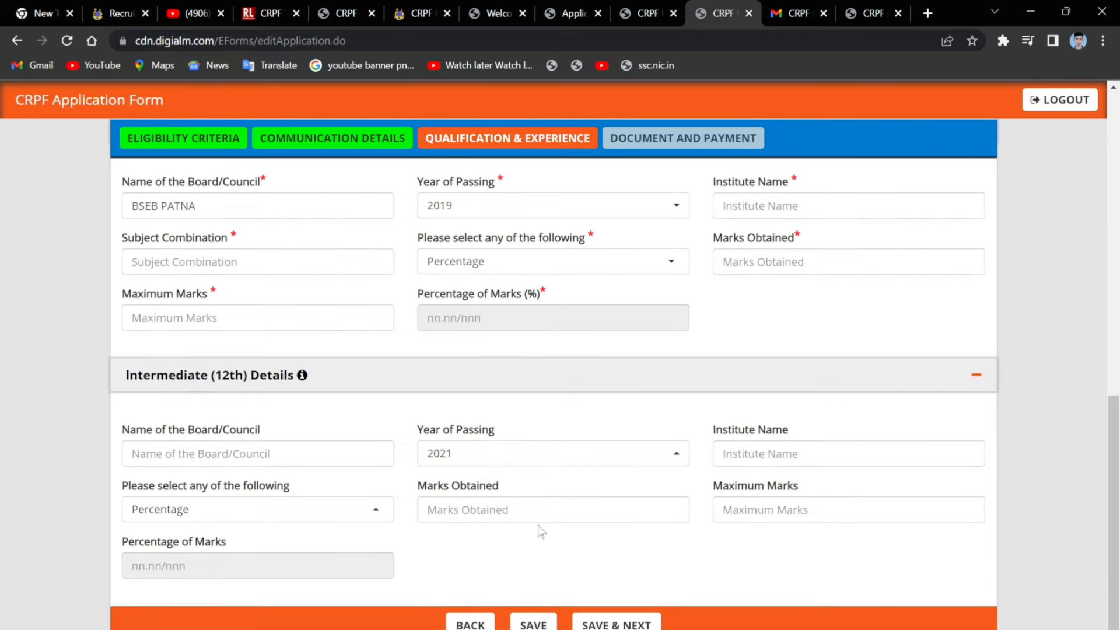
{"action": "left_click", "coordinate": [553, 510]}
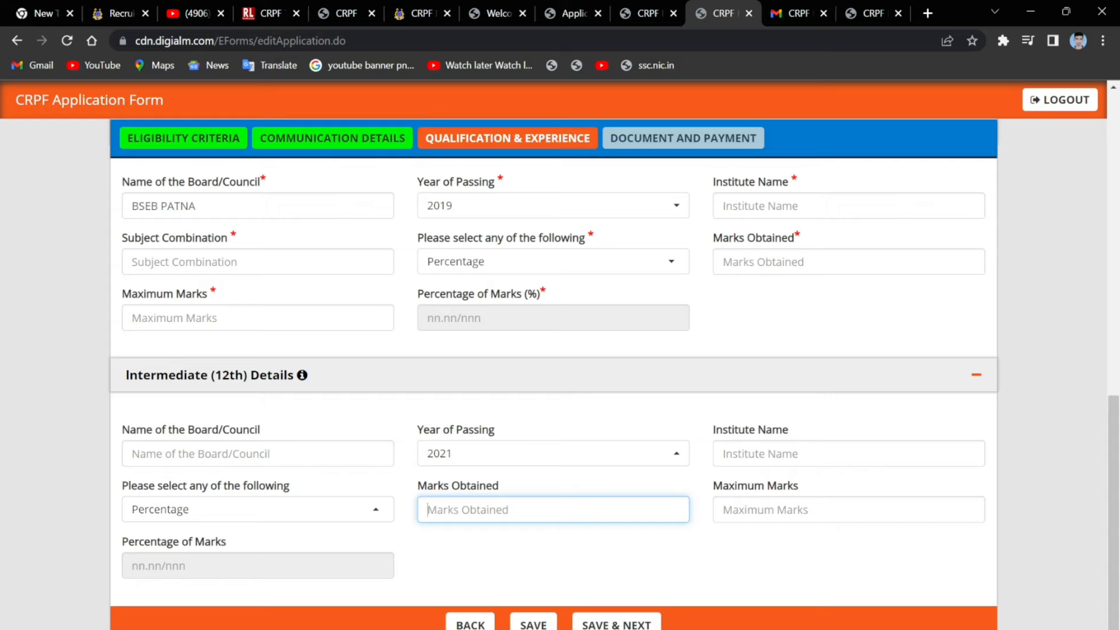
{"action": "type", "text": "307"}
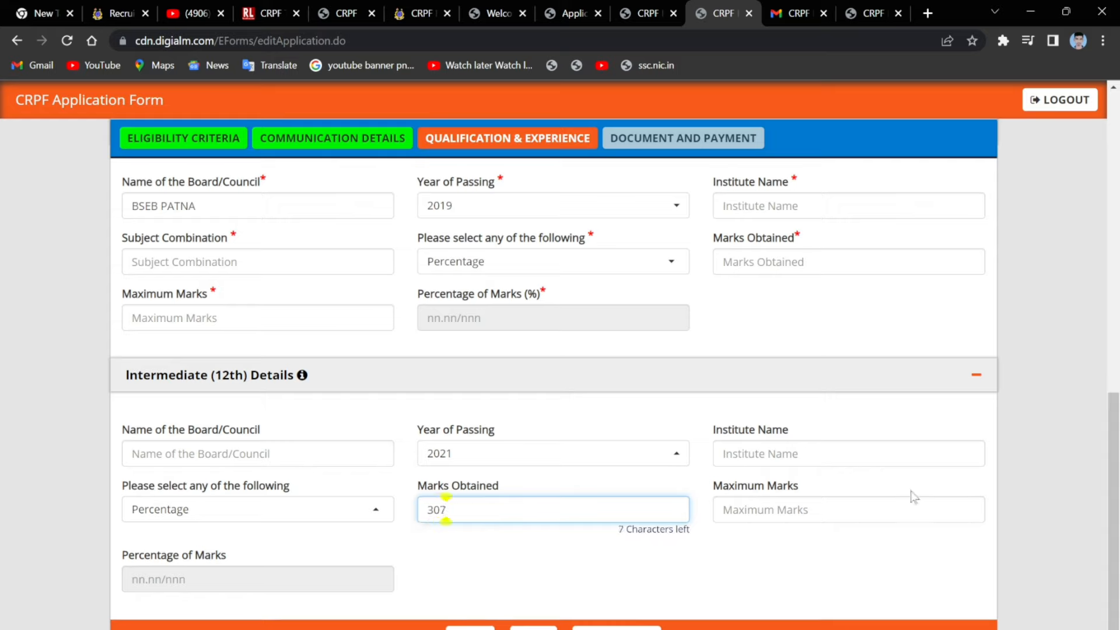
{"action": "key", "text": "Tab"}
{"action": "type", "text": "500"}
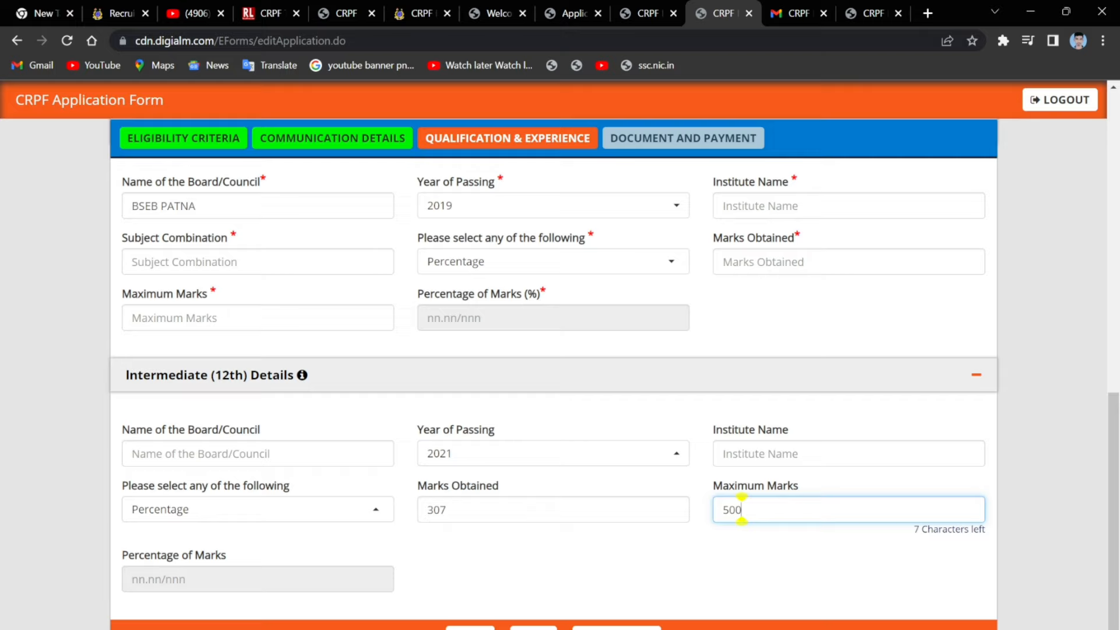
{"action": "left_click", "coordinate": [293, 585]}
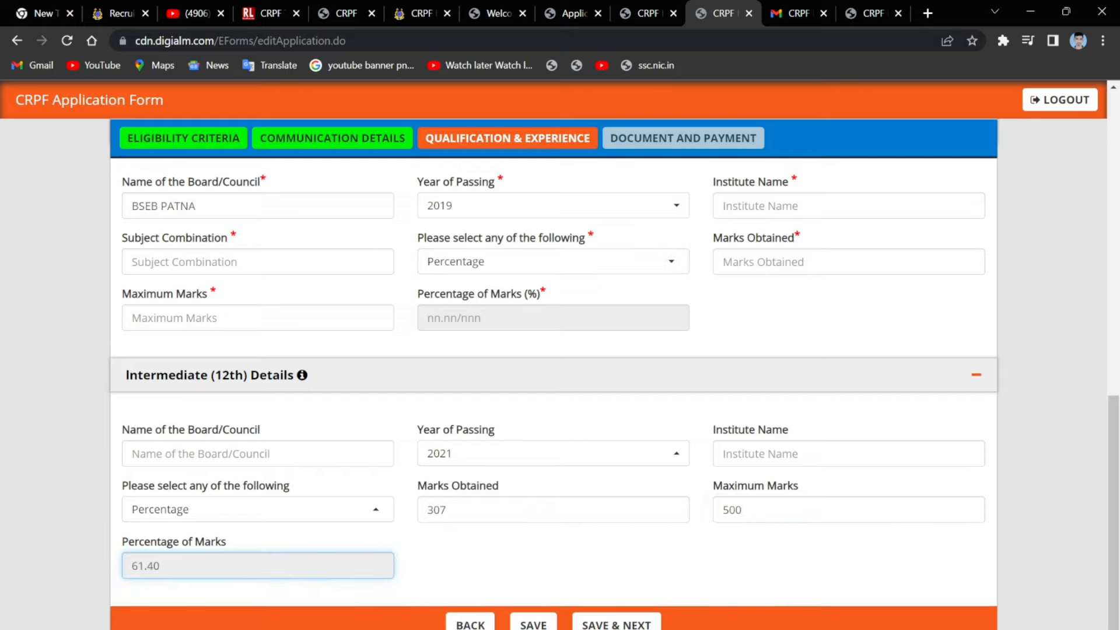
Enter 300 marks obtained out of a maximum of 500 in the Matriculation (10th) details.
{"action": "left_click", "coordinate": [758, 262]}
{"action": "type", "text": "300"}
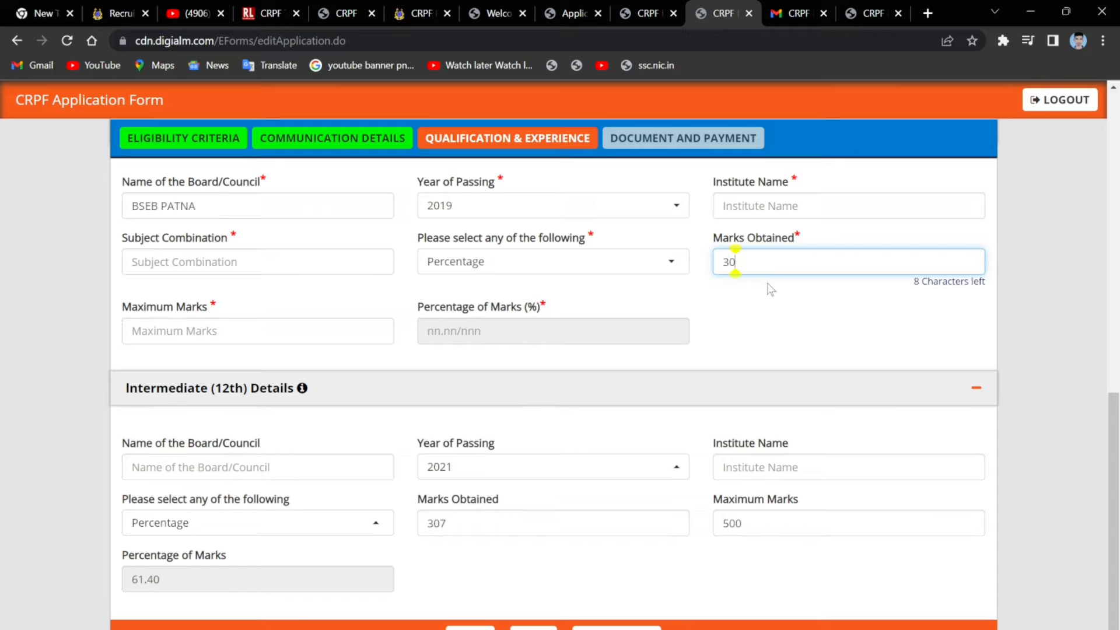
{"action": "left_click", "coordinate": [323, 317]}
{"action": "type", "text": "500"}
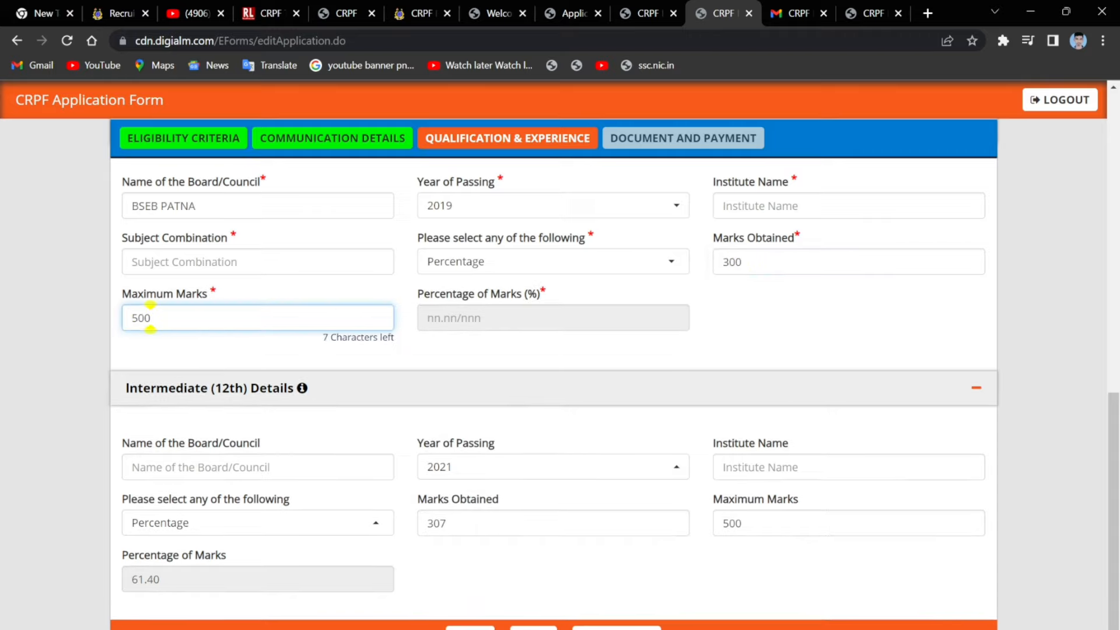
{"action": "key", "text": "Tab"}
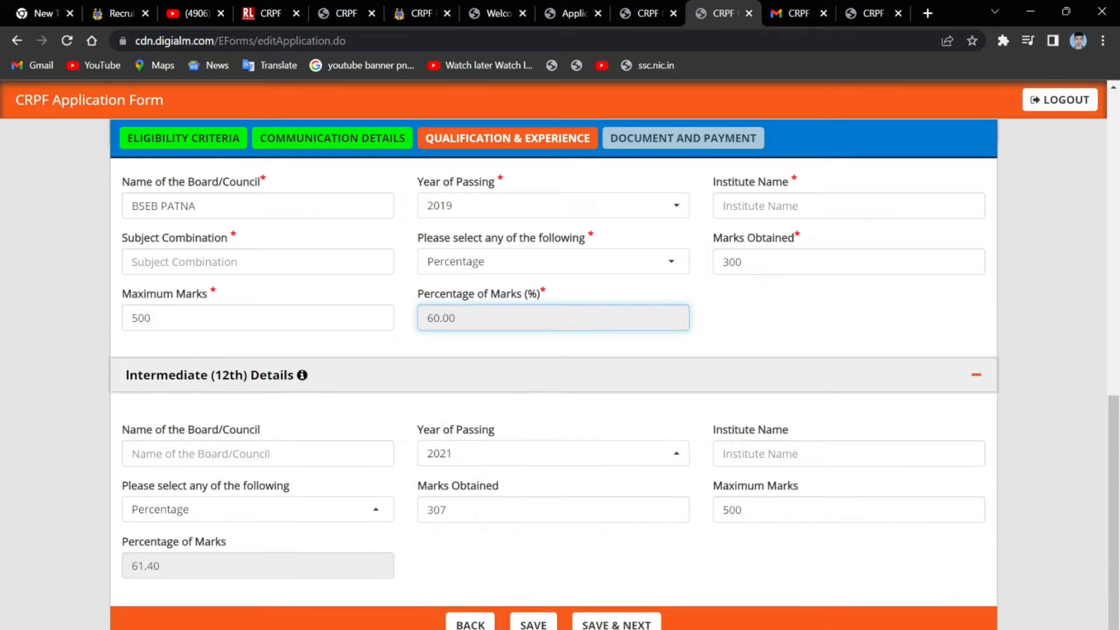
Save the qualification details and continue to Document and Payment.
{"action": "middle_click", "coordinate": [747, 296]}
{"action": "scroll", "coordinate": [758, 350], "scroll_direction": "up", "scroll_amount": 5}
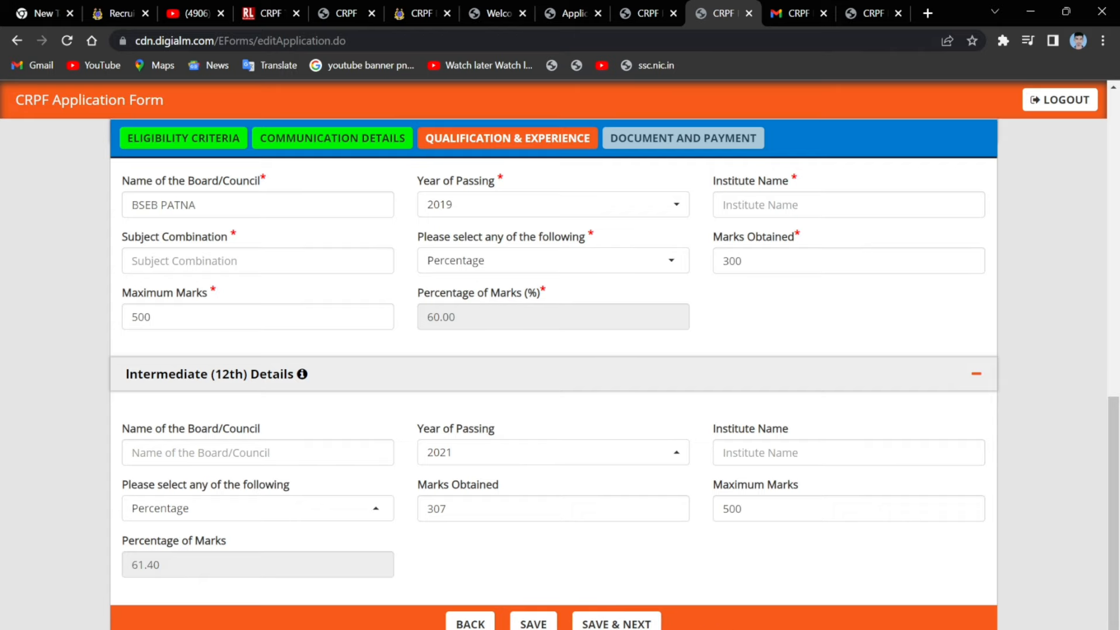
{"action": "left_click", "coordinate": [600, 623]}
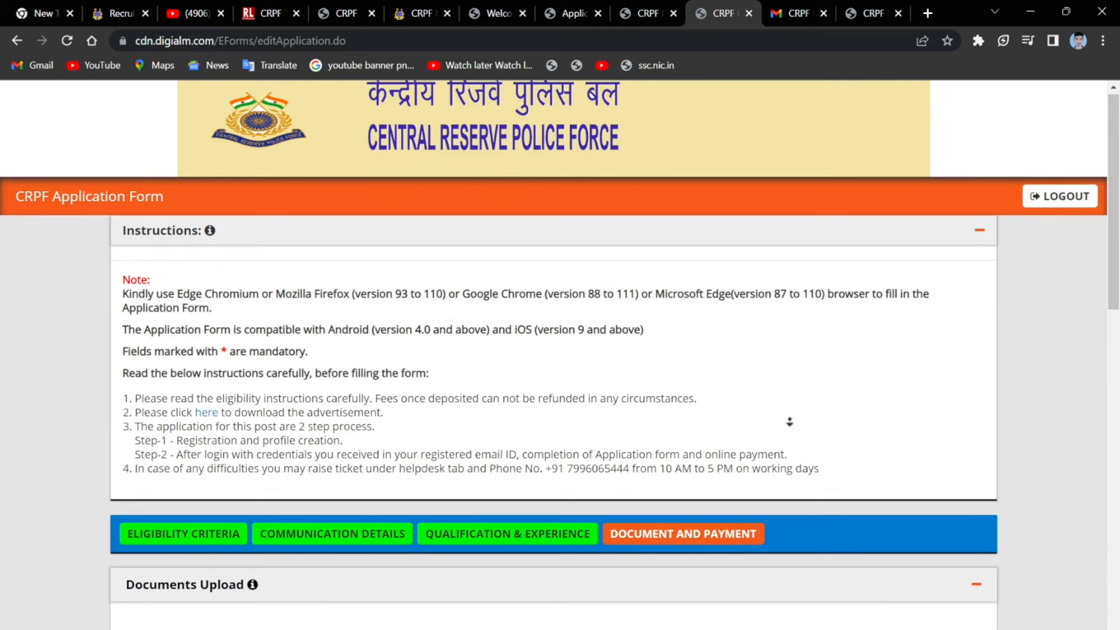
Examine the required document uploads and their file guidelines, along with the payment details and payment mode.
{"action": "scroll", "coordinate": [793, 343], "scroll_direction": "down", "scroll_amount": 5}
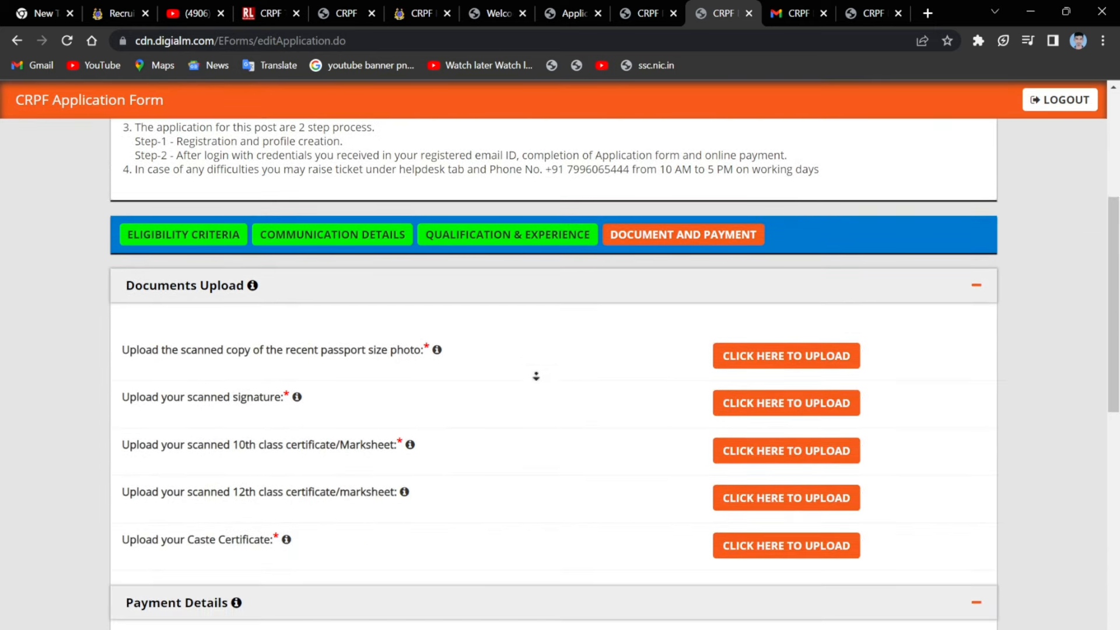
{"action": "scroll", "coordinate": [535, 375], "scroll_direction": "down", "scroll_amount": 3}
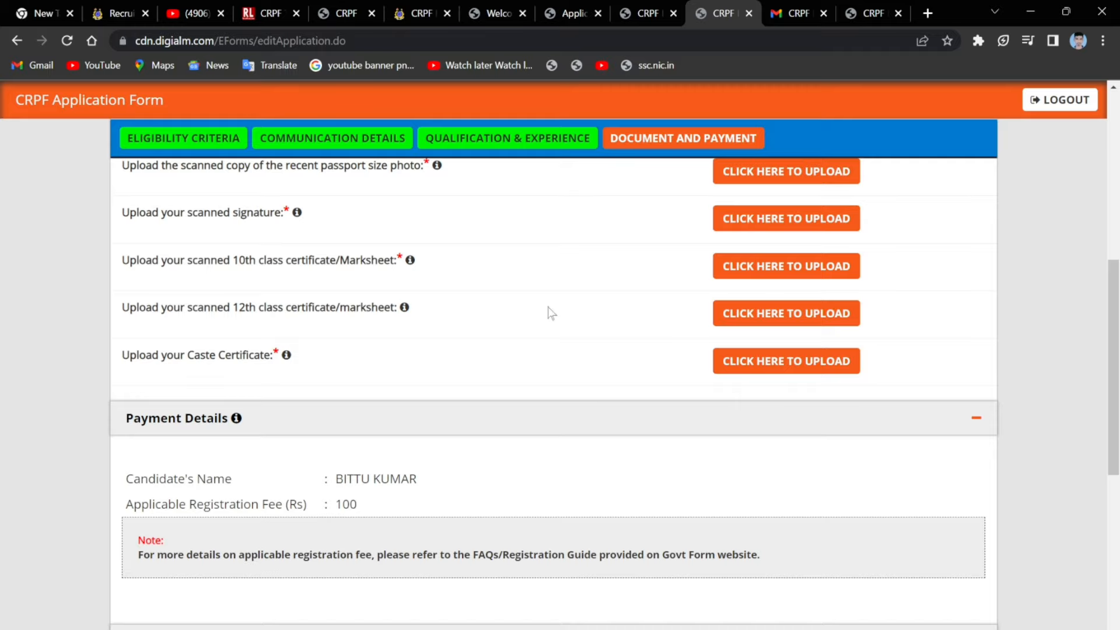
{"action": "scroll", "coordinate": [479, 392], "scroll_direction": "down", "scroll_amount": 4}
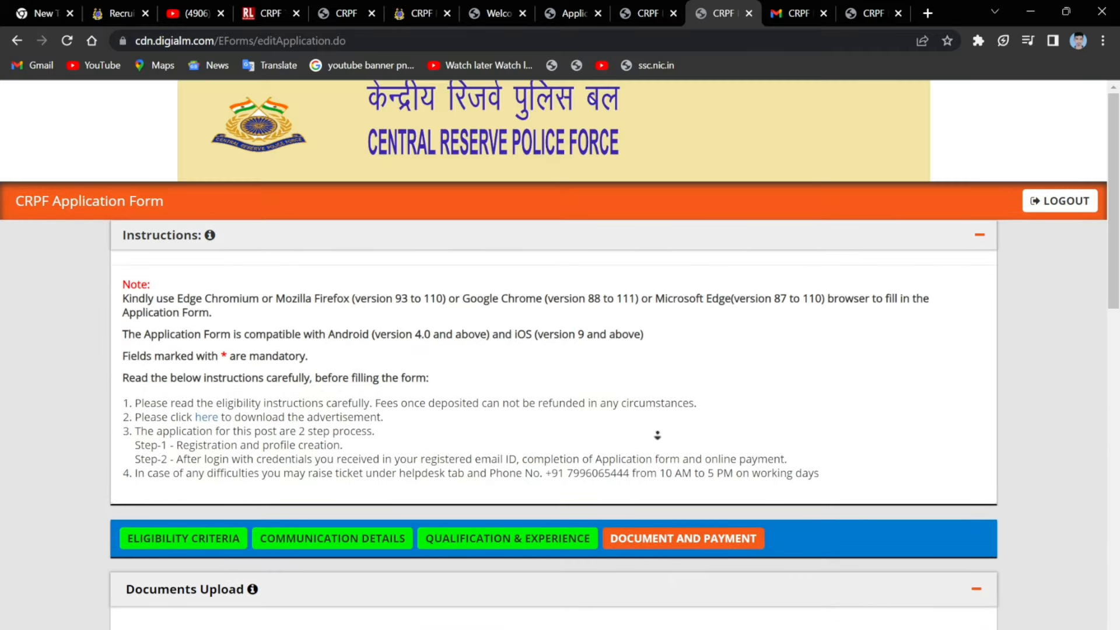
{"action": "scroll", "coordinate": [653, 444], "scroll_direction": "down", "scroll_amount": 5}
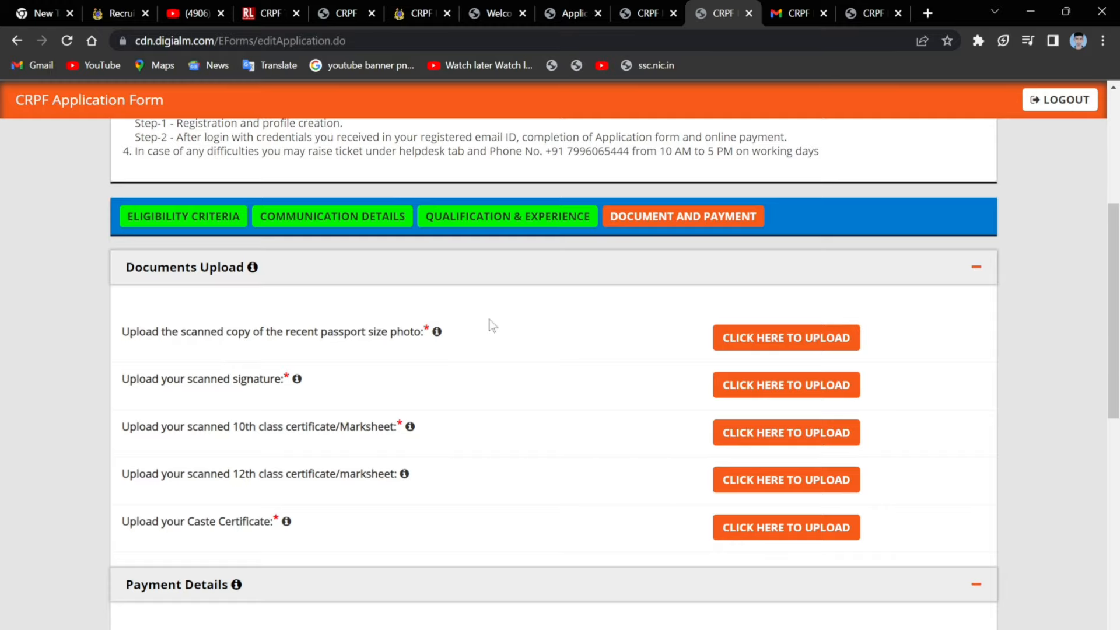
{"action": "mouse_move", "coordinate": [437, 332]}
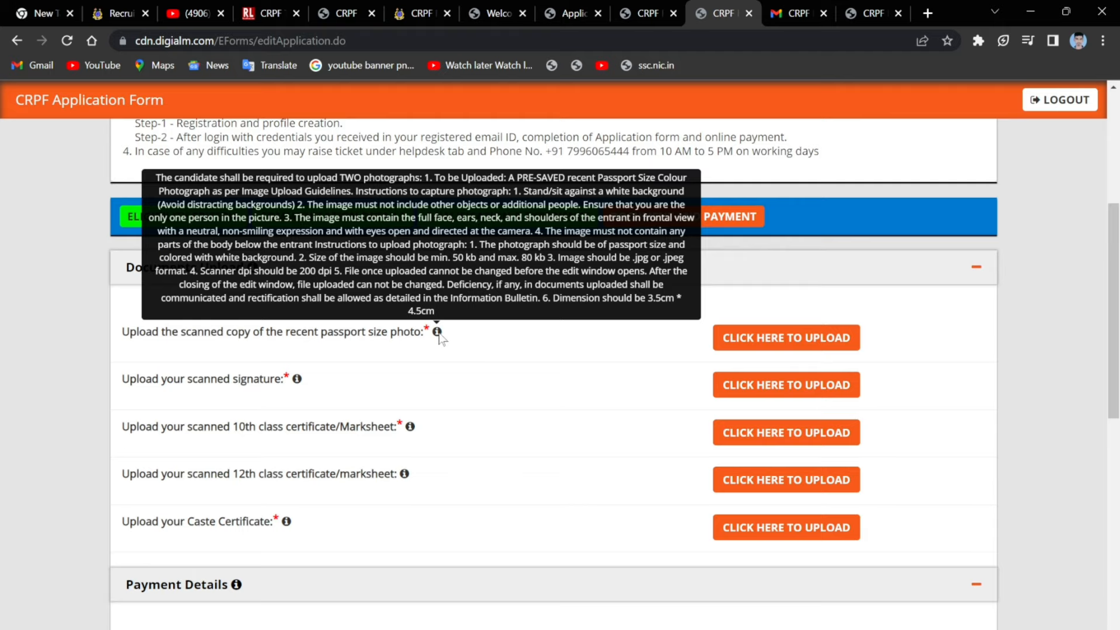
{"action": "mouse_move", "coordinate": [296, 380]}
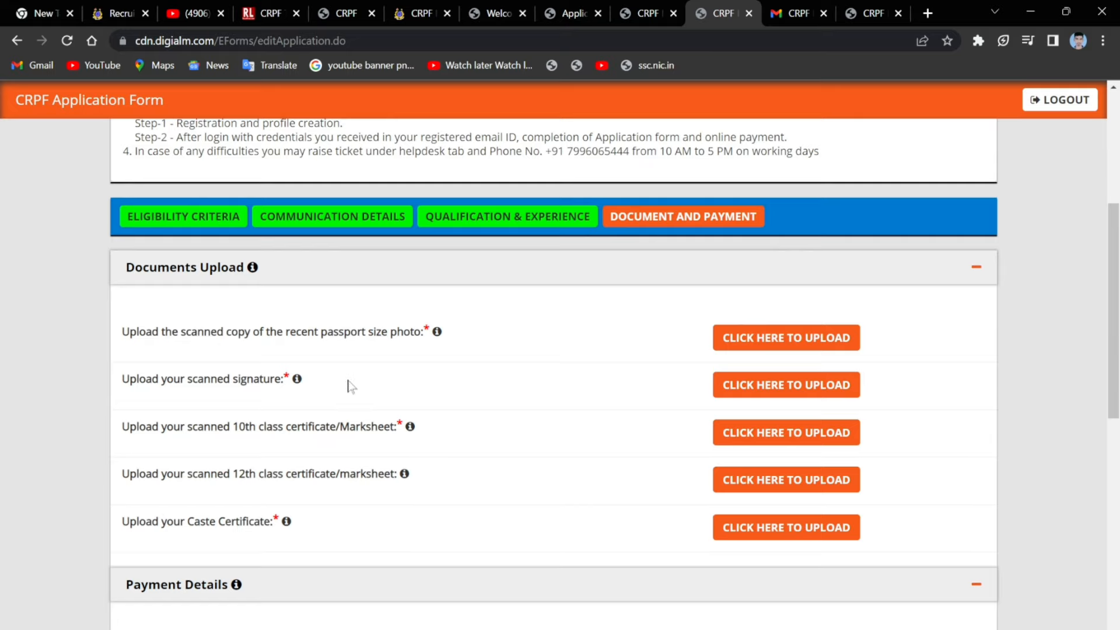
{"action": "scroll", "coordinate": [487, 408], "scroll_direction": "down", "scroll_amount": 1}
{"action": "scroll", "coordinate": [487, 408], "scroll_direction": "down", "scroll_amount": 1}
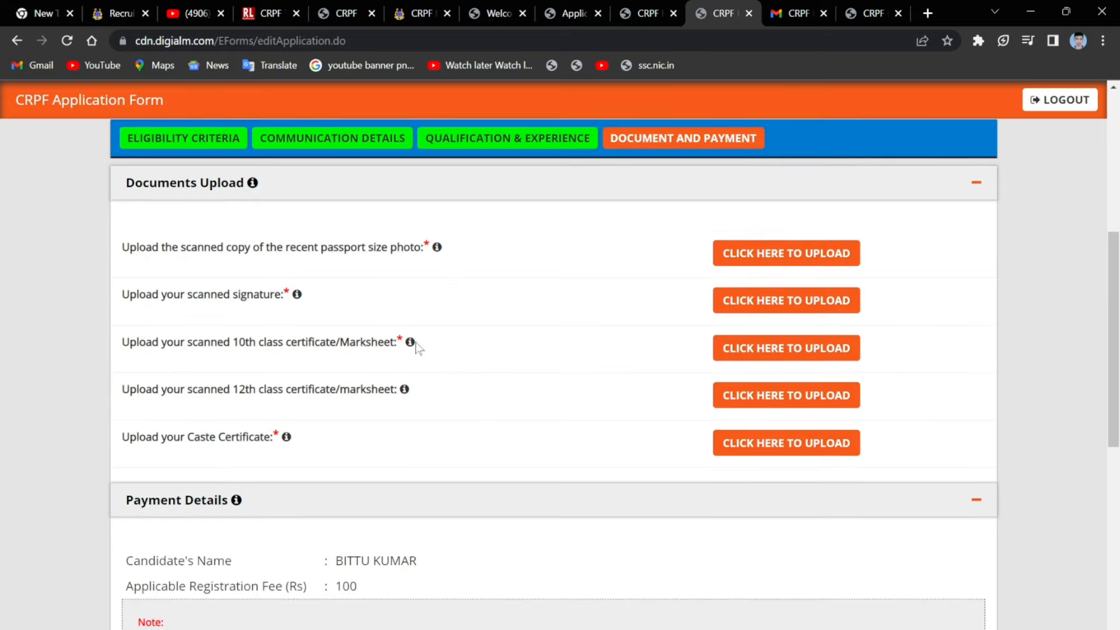
{"action": "mouse_move", "coordinate": [286, 438]}
{"action": "scroll", "coordinate": [530, 378], "scroll_direction": "down", "scroll_amount": 5}
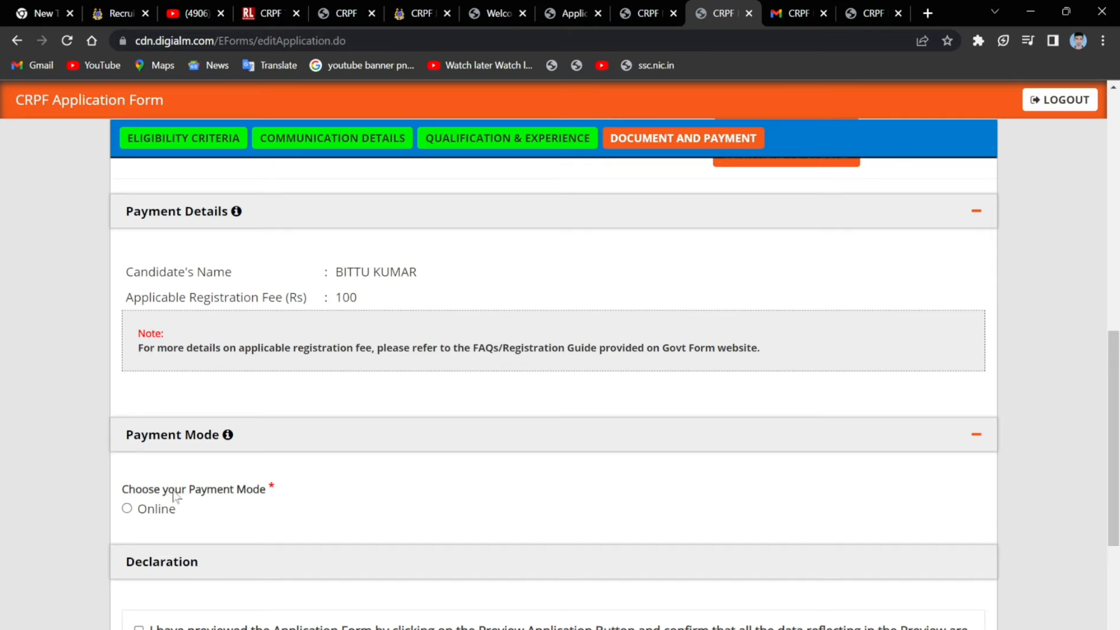
Look through the declaration statements, captcha and form actions below the payment mode, and return to the document uploads.
{"action": "scroll", "coordinate": [461, 391], "scroll_direction": "down", "scroll_amount": 5}
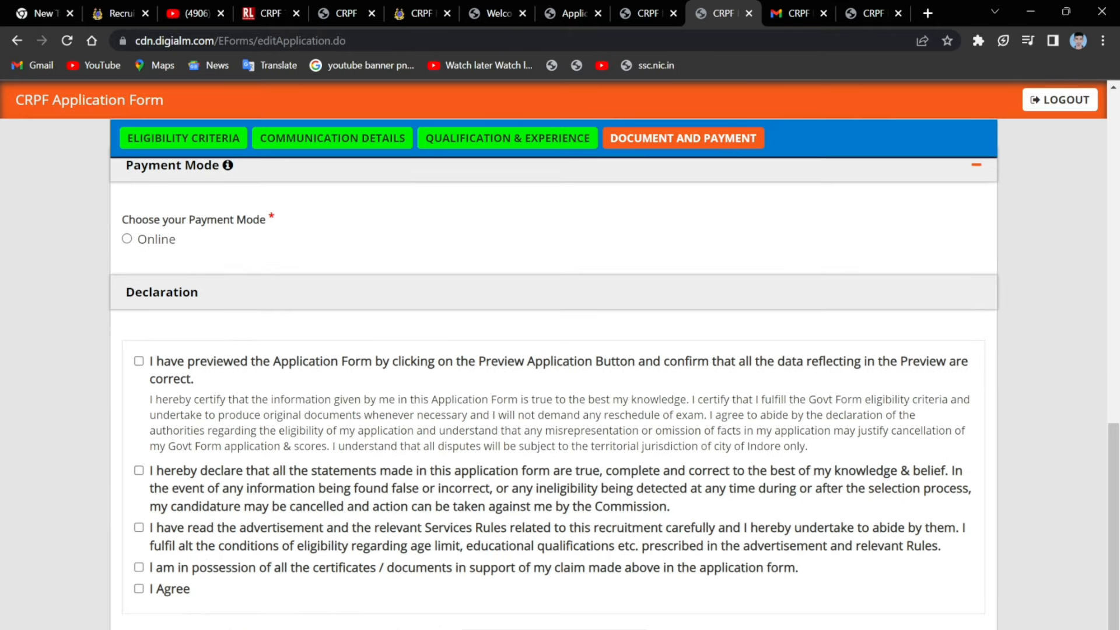
{"action": "scroll", "coordinate": [560, 492], "scroll_direction": "down", "scroll_amount": 3}
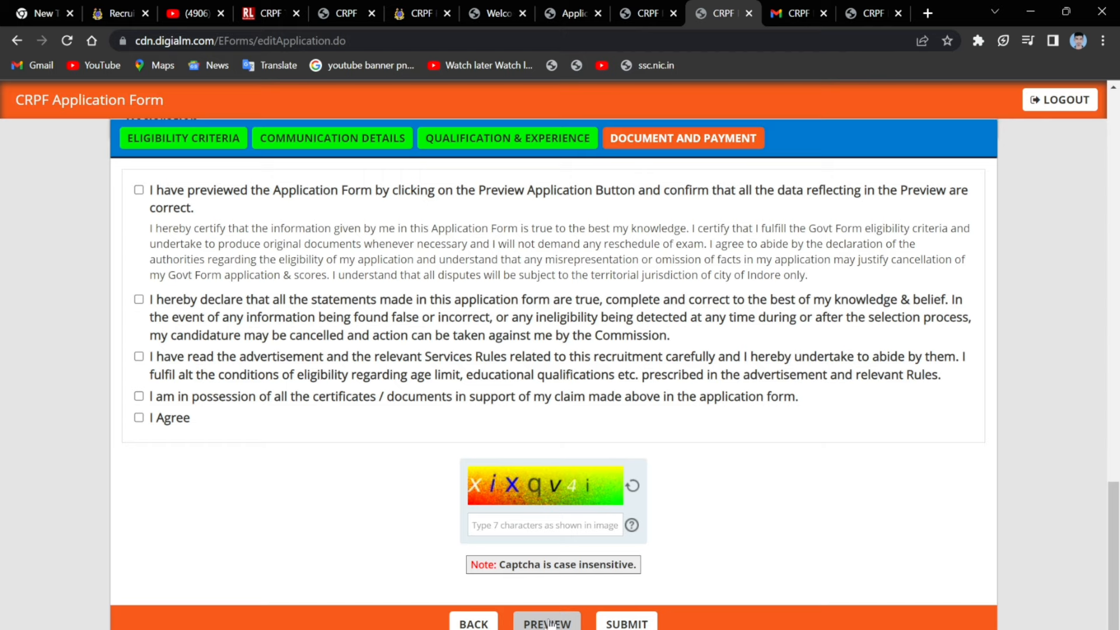
{"action": "scroll", "coordinate": [460, 326], "scroll_direction": "up", "scroll_amount": 10}
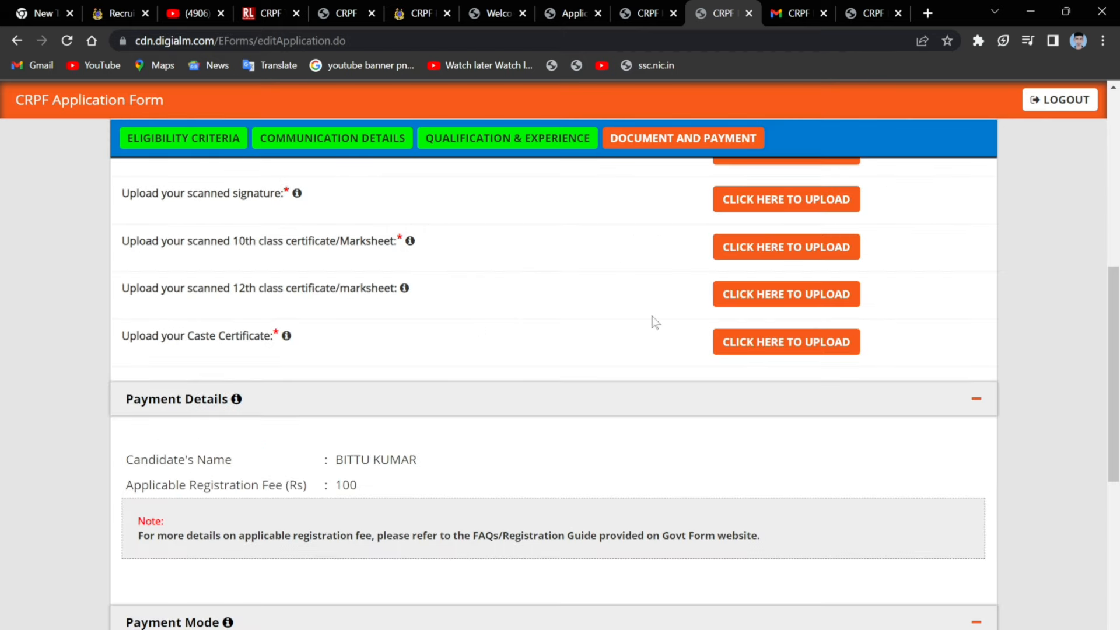
{"action": "scroll", "coordinate": [530, 257], "scroll_direction": "up", "scroll_amount": 4}
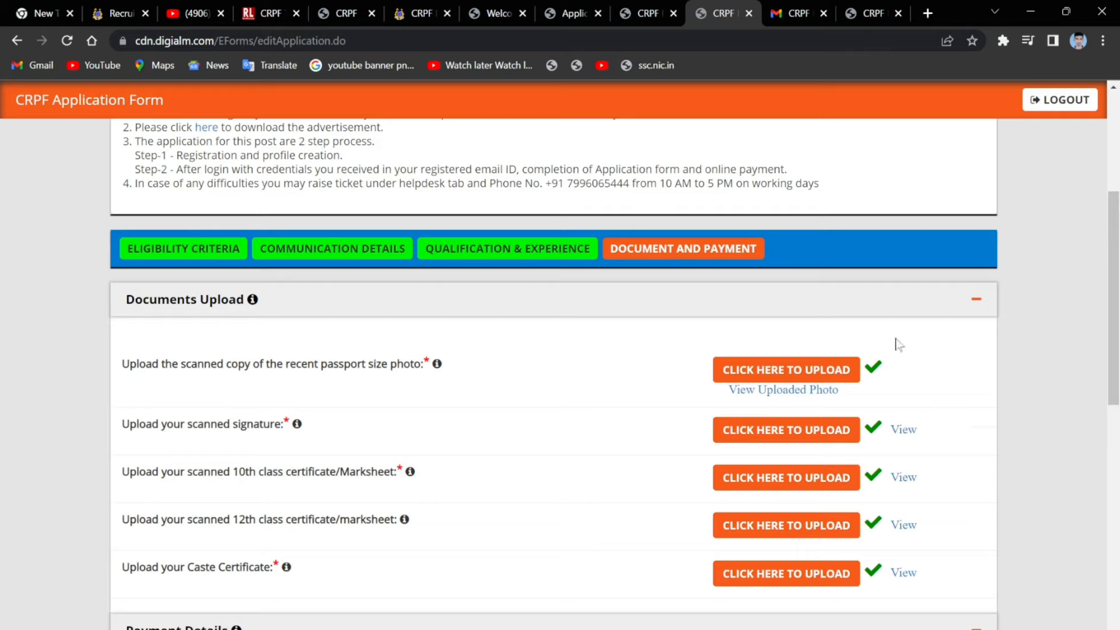
View the uploaded passport size photo and the uploaded signature, closing each image after checking it.
{"action": "left_click", "coordinate": [788, 394]}
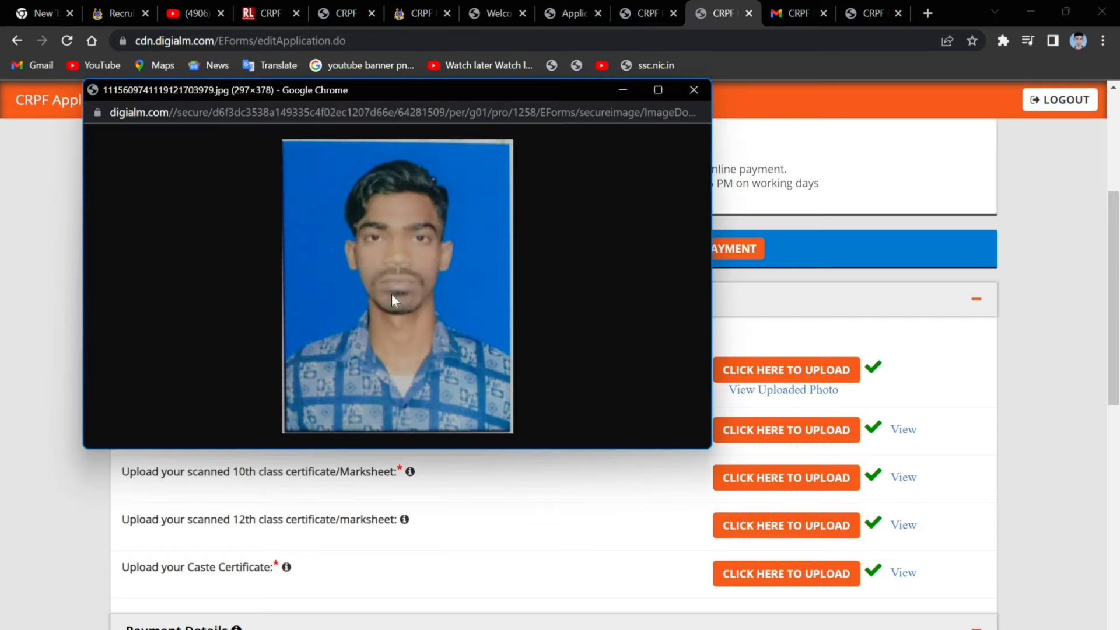
{"action": "left_click", "coordinate": [694, 90]}
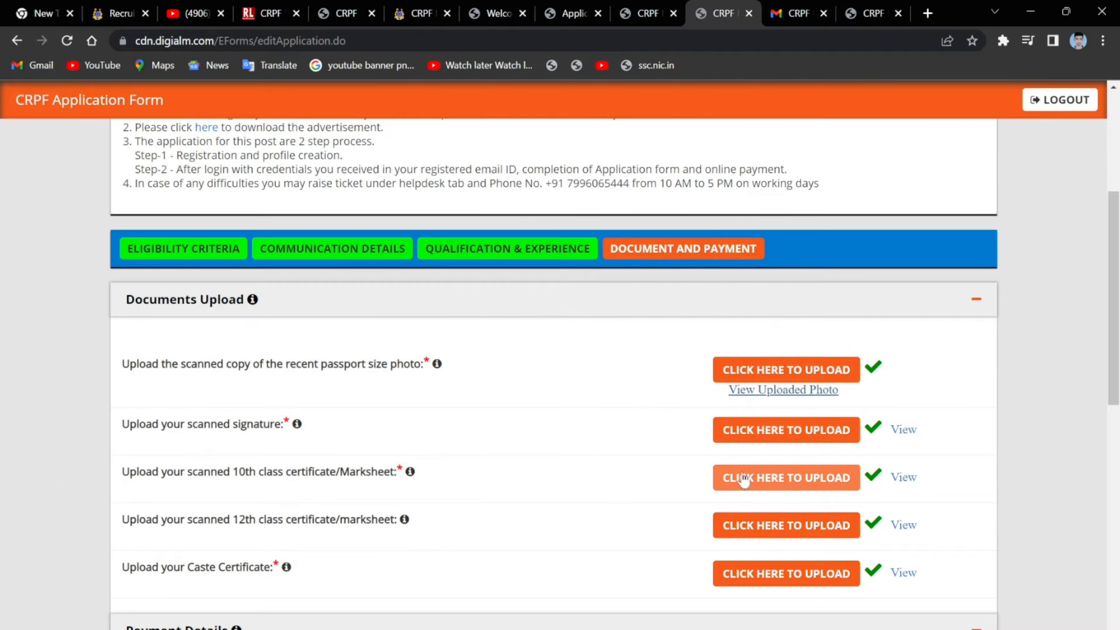
{"action": "left_click", "coordinate": [791, 395]}
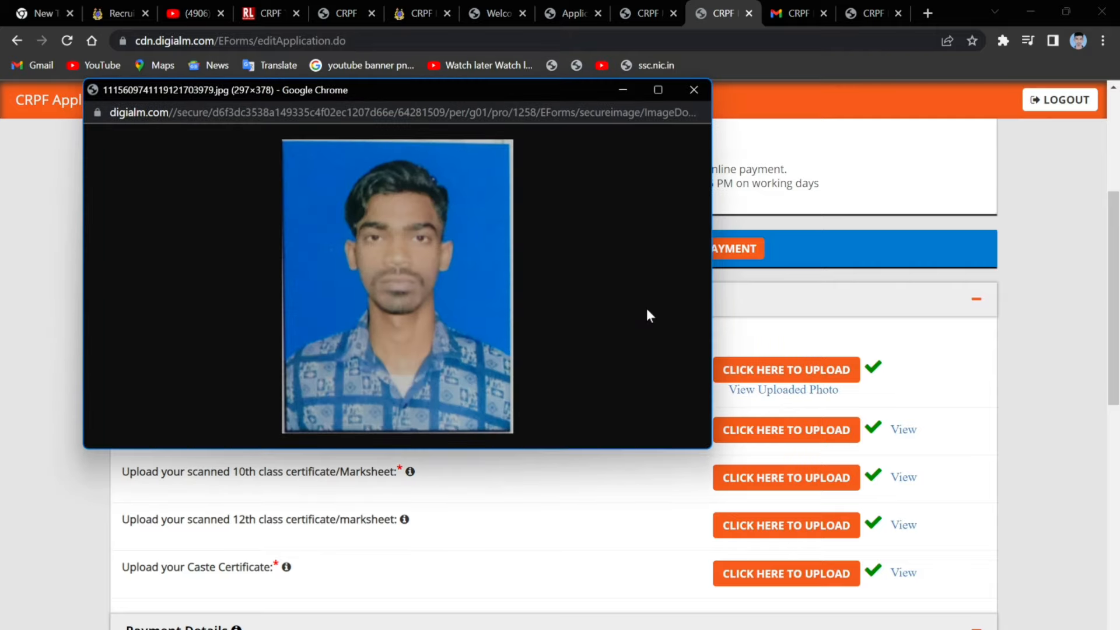
{"action": "left_click", "coordinate": [693, 90]}
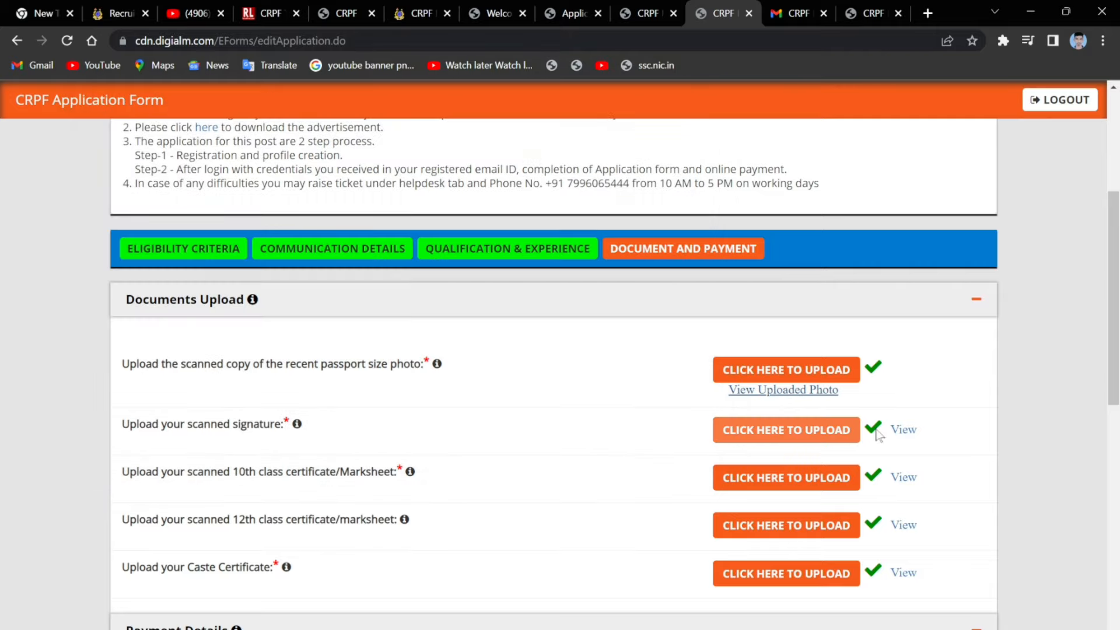
{"action": "left_click", "coordinate": [902, 430]}
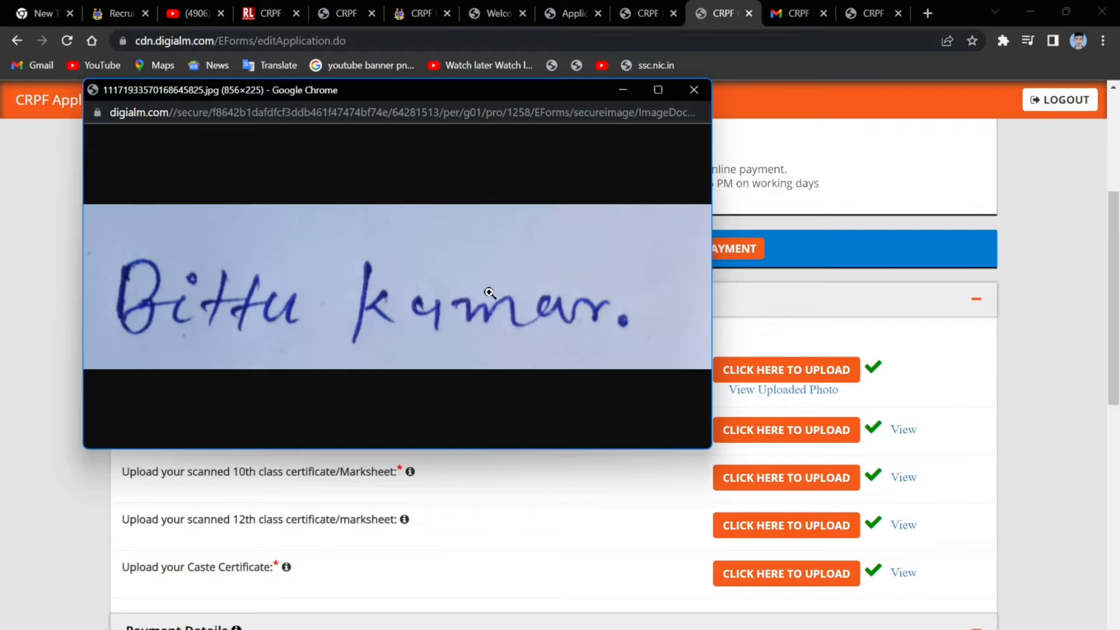
{"action": "left_click", "coordinate": [704, 90]}
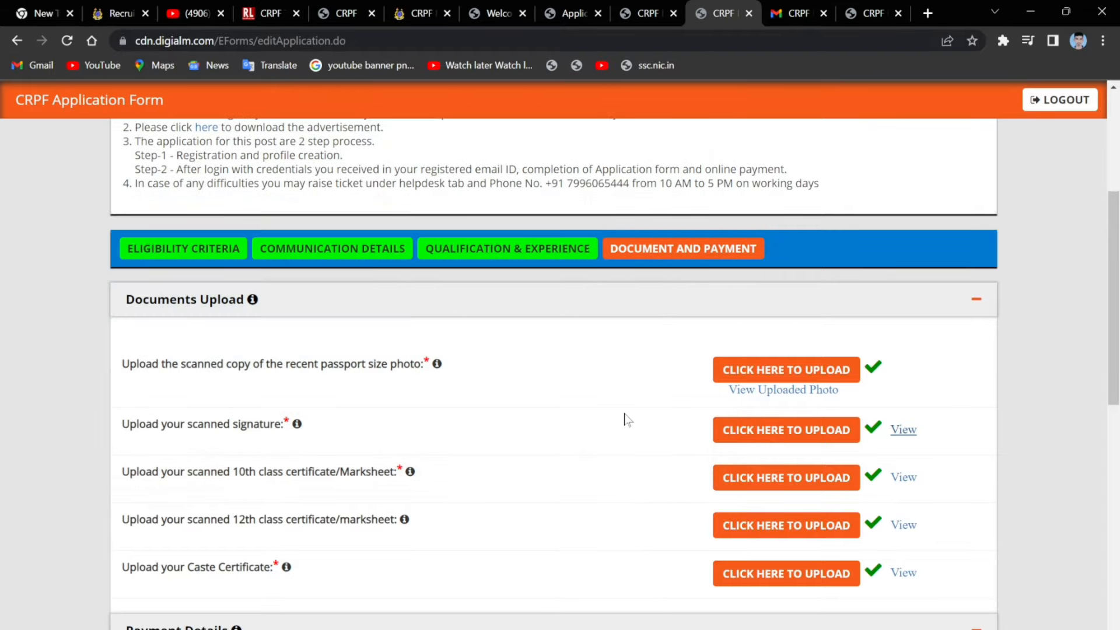
Check the candidate's name and registration fee in the payment details, and choose Online as the payment mode.
{"action": "scroll", "coordinate": [625, 420], "scroll_direction": "down", "scroll_amount": 3}
{"action": "scroll", "coordinate": [560, 248], "scroll_direction": "down", "scroll_amount": 7}
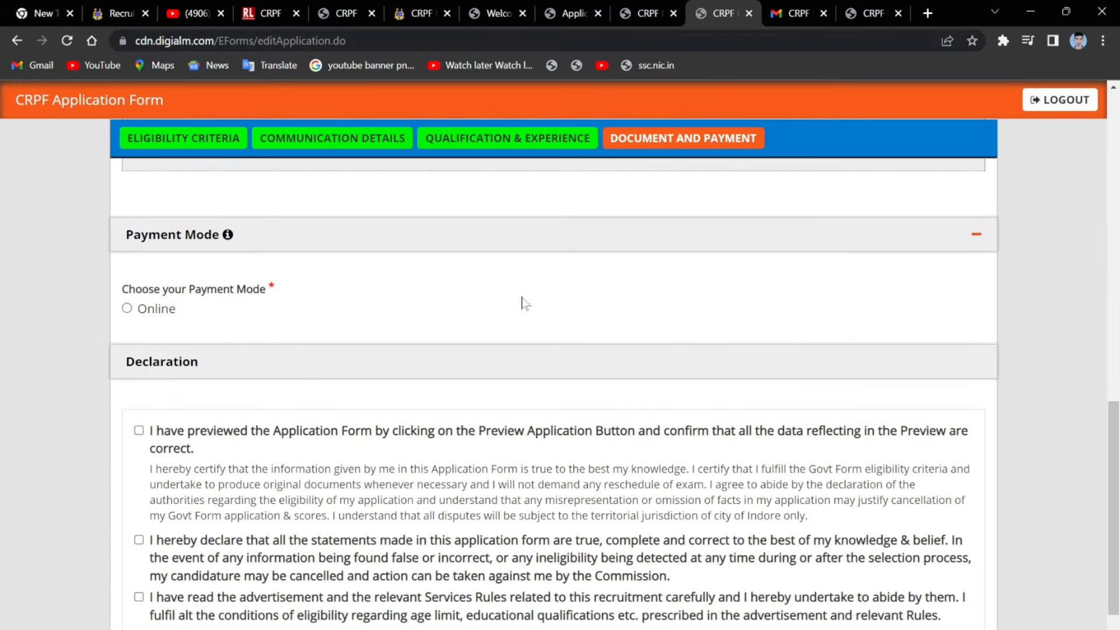
{"action": "scroll", "coordinate": [523, 302], "scroll_direction": "up", "scroll_amount": 2}
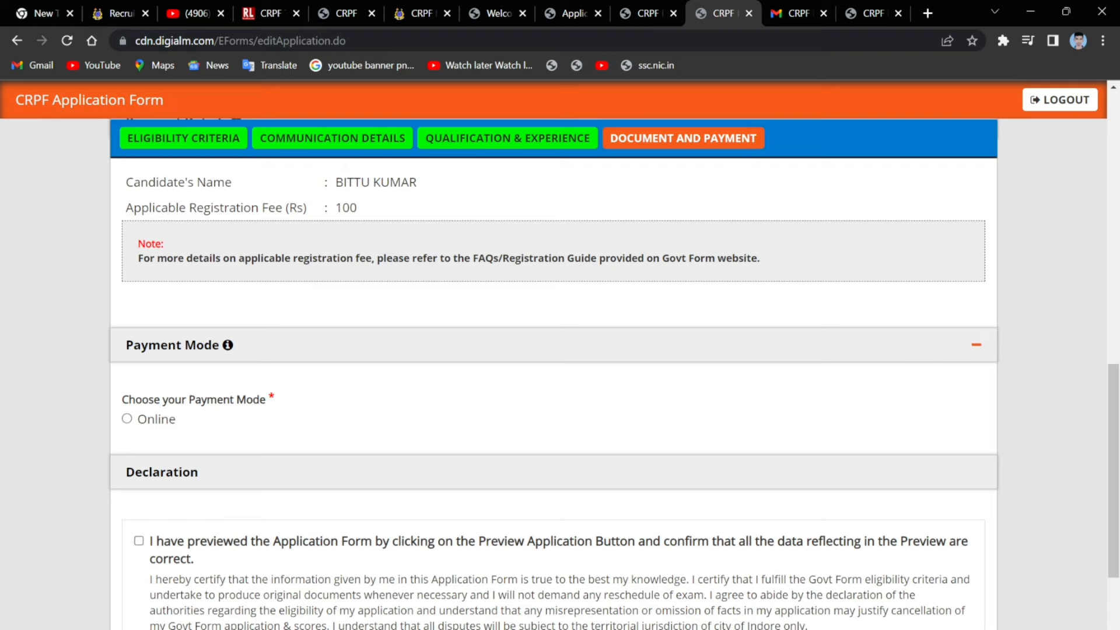
{"action": "left_click_drag", "start_coordinate": [357, 208], "coordinate": [441, 186]}
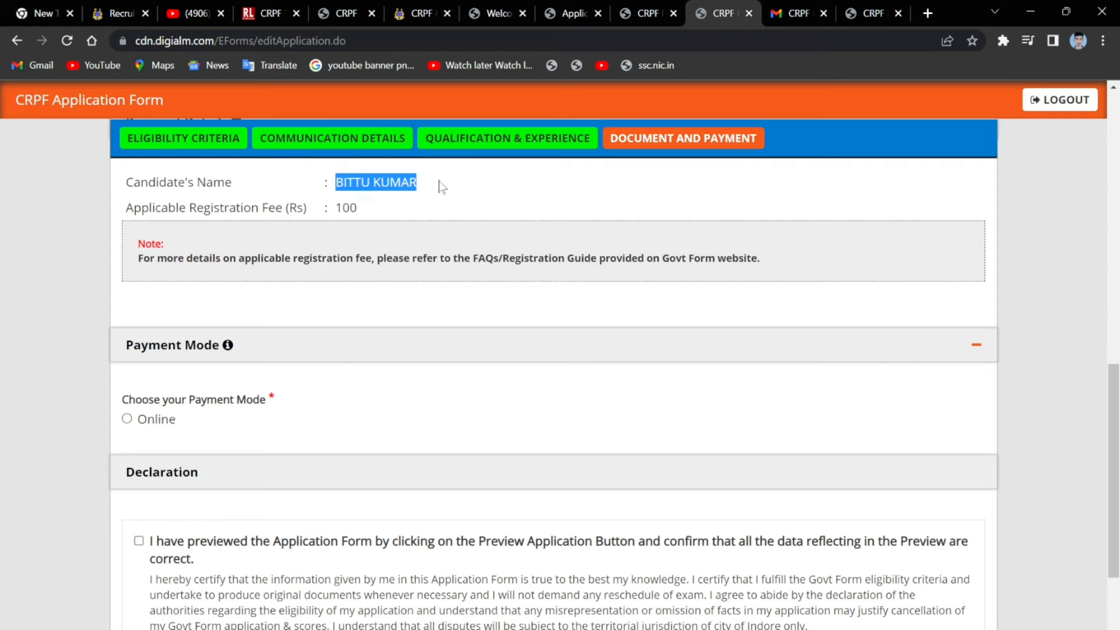
{"action": "left_click", "coordinate": [352, 348]}
{"action": "left_click", "coordinate": [944, 344]}
{"action": "left_click", "coordinate": [127, 419]}
Accept all five declaration statements, from having previewed the application form through to I Agree.
{"action": "scroll", "coordinate": [548, 493], "scroll_direction": "down", "scroll_amount": 3}
{"action": "scroll", "coordinate": [549, 493], "scroll_direction": "down", "scroll_amount": 1}
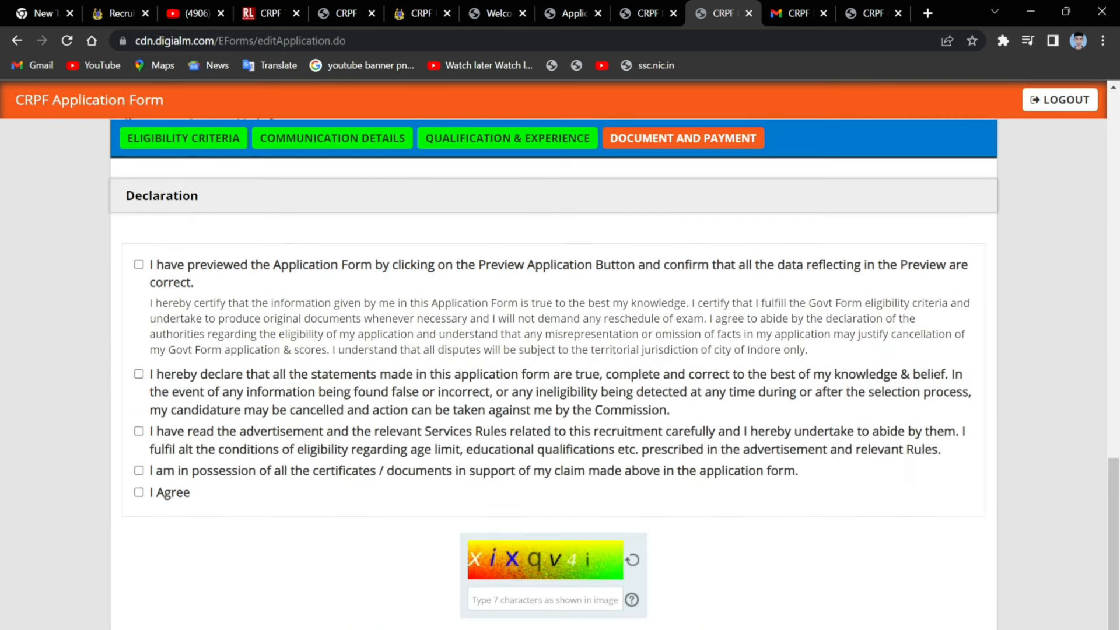
{"action": "left_click", "coordinate": [138, 265]}
{"action": "left_click", "coordinate": [139, 374]}
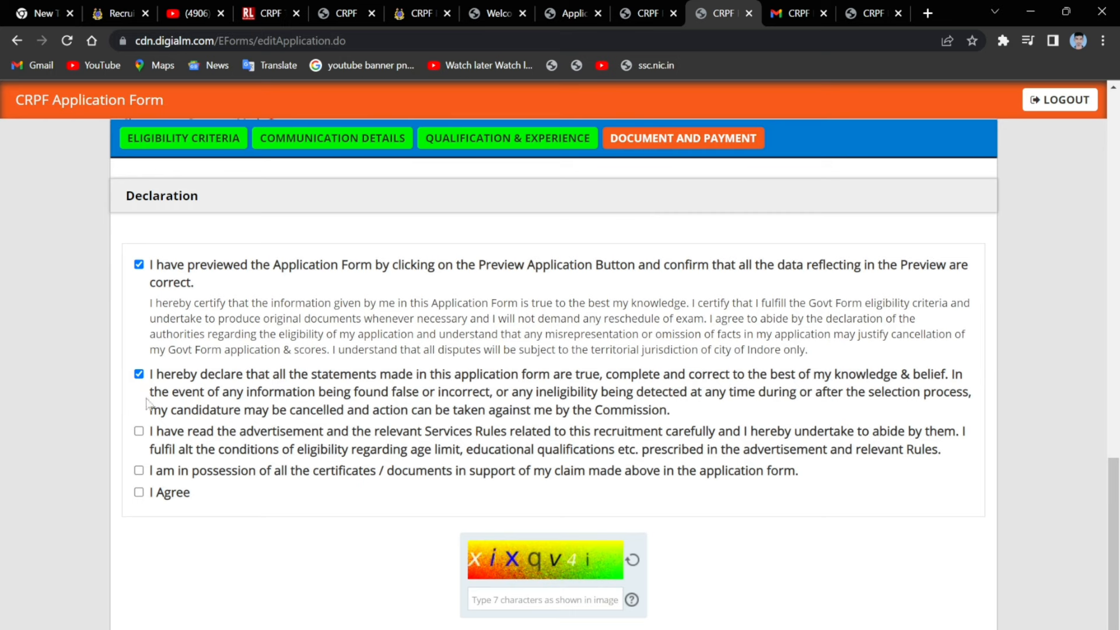
{"action": "left_click", "coordinate": [139, 431]}
{"action": "left_click", "coordinate": [138, 470]}
{"action": "left_click", "coordinate": [138, 491]}
Refresh the captcha image below the declaration and enter the new captcha code.
{"action": "scroll", "coordinate": [720, 495], "scroll_direction": "down", "scroll_amount": 1}
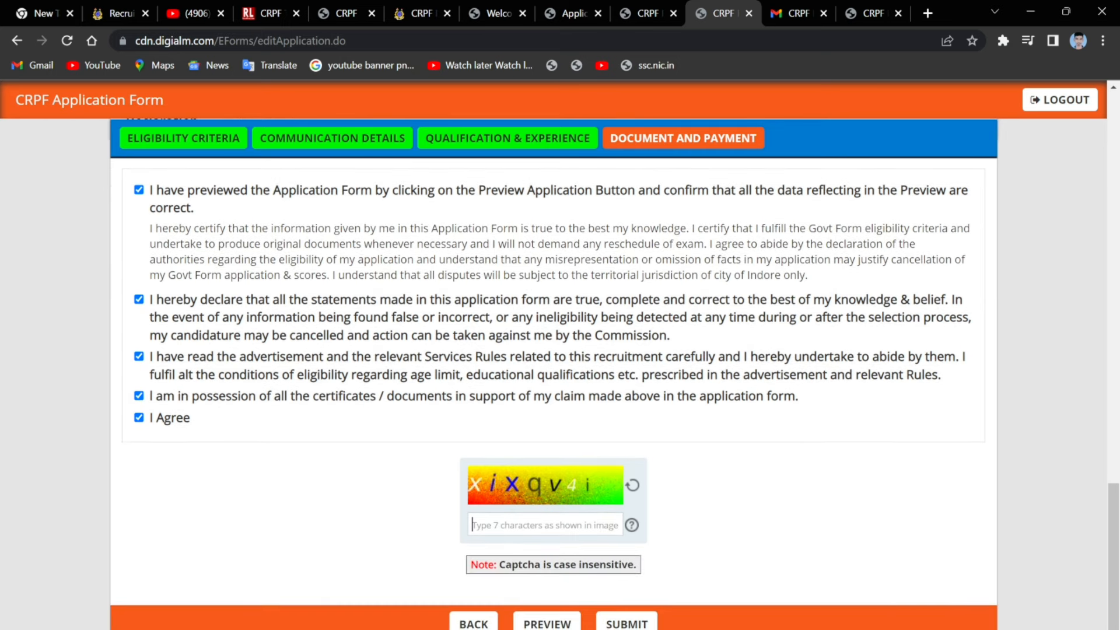
{"action": "left_click", "coordinate": [632, 485]}
{"action": "left_click", "coordinate": [479, 523]}
{"action": "type", "text": "c"}
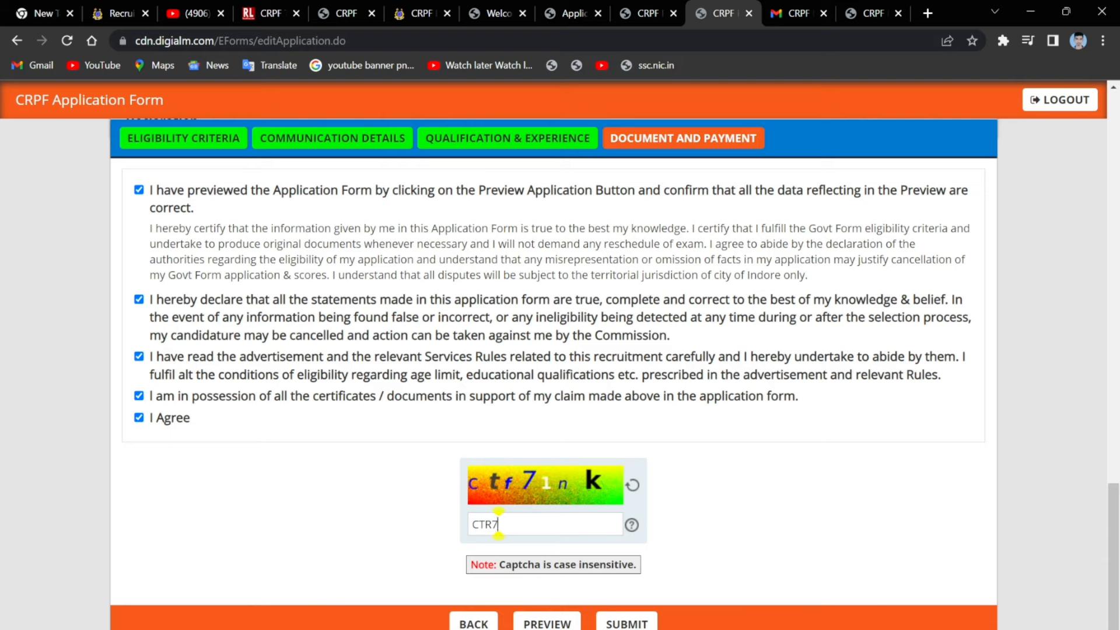
{"action": "type", "text": "TR71NK"}
Preview the completed application form, review all its details and close the preview.
{"action": "left_click", "coordinate": [546, 621]}
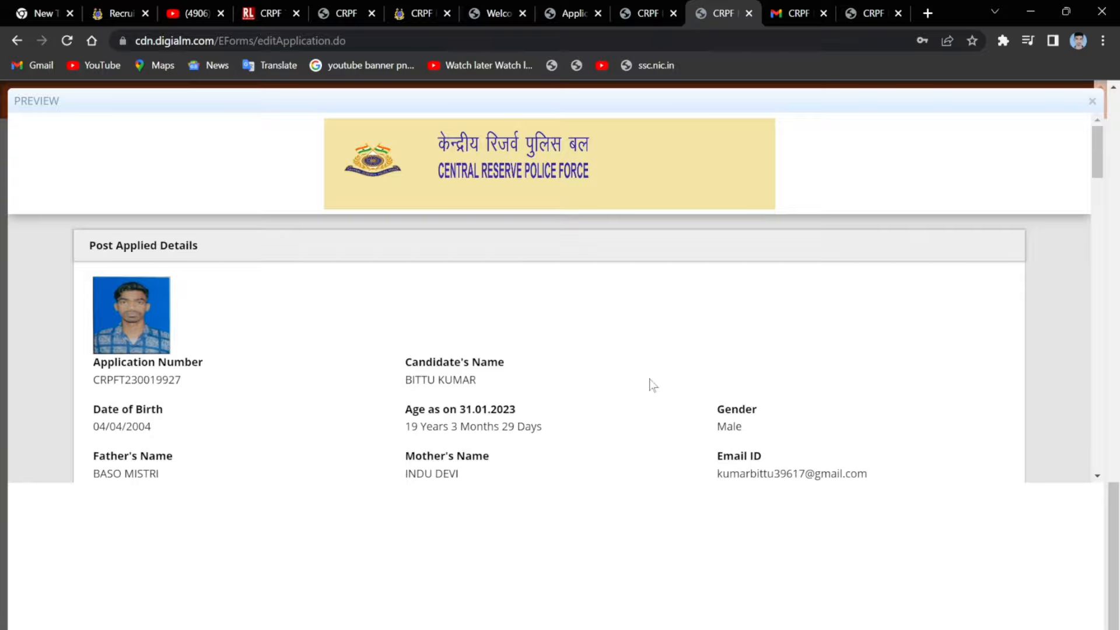
{"action": "scroll", "coordinate": [636, 283], "scroll_direction": "down", "scroll_amount": 12}
{"action": "scroll", "coordinate": [633, 288], "scroll_direction": "up", "scroll_amount": 12}
{"action": "left_click", "coordinate": [1092, 102]}
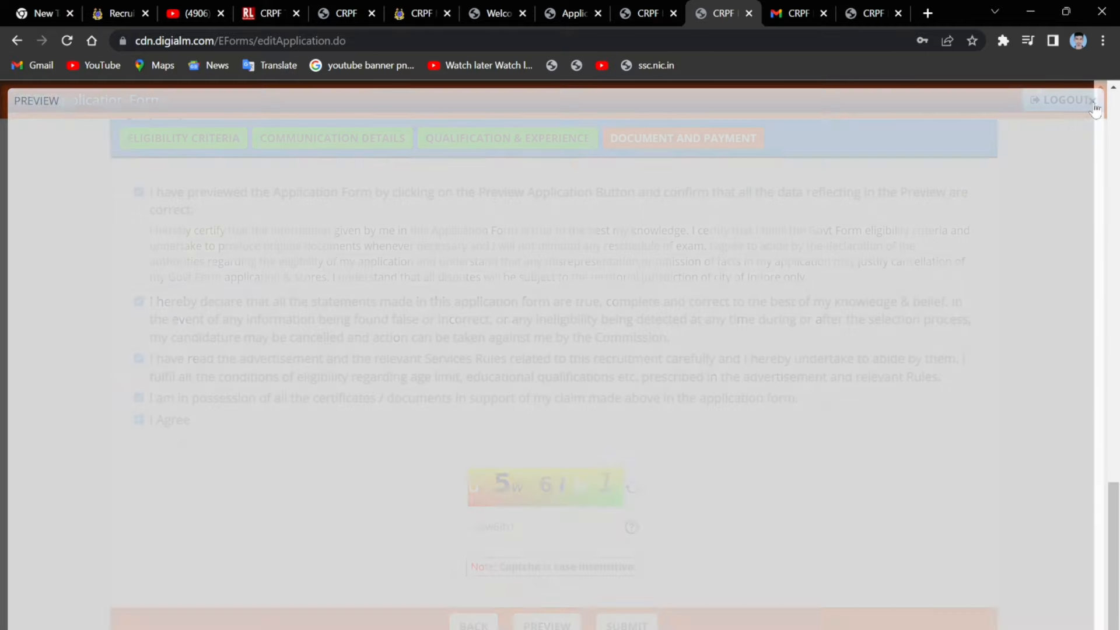
Submit the application form and agree to the personal data instructions to proceed to the payment gateway.
{"action": "scroll", "coordinate": [609, 466], "scroll_direction": "up", "scroll_amount": 7}
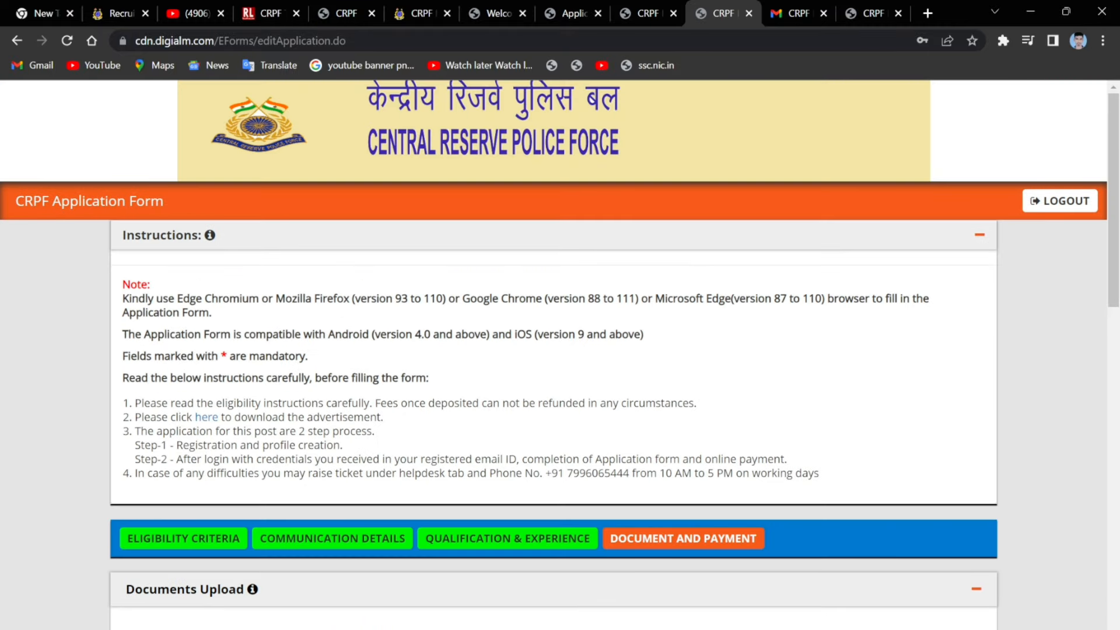
{"action": "scroll", "coordinate": [642, 561], "scroll_direction": "down", "scroll_amount": 10}
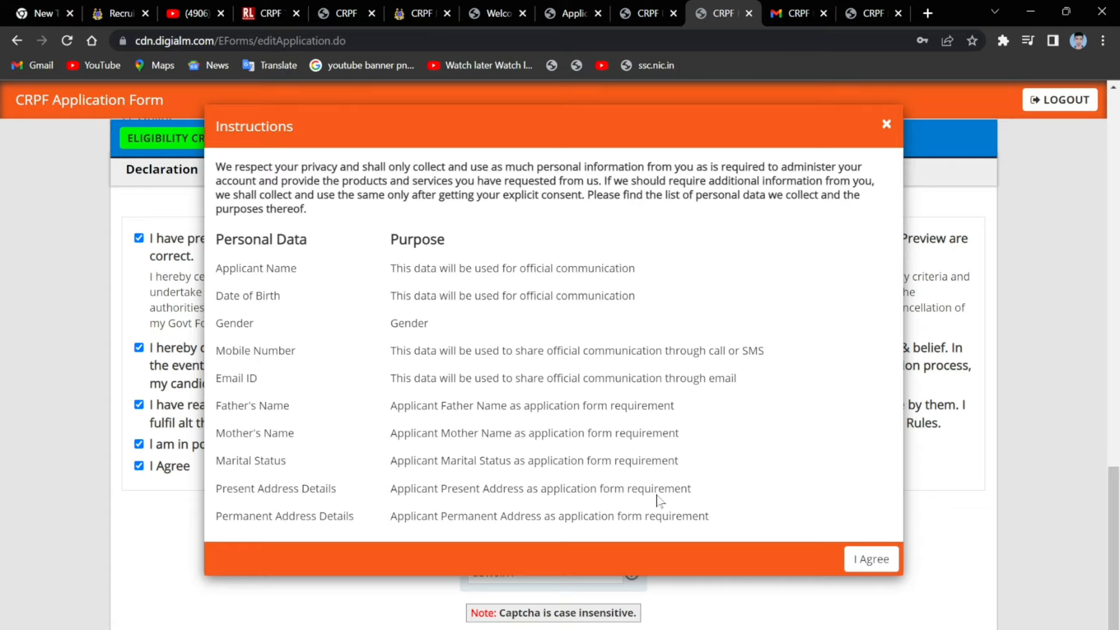
{"action": "scroll", "coordinate": [659, 500], "scroll_direction": "down", "scroll_amount": 1}
{"action": "left_click", "coordinate": [870, 559]}
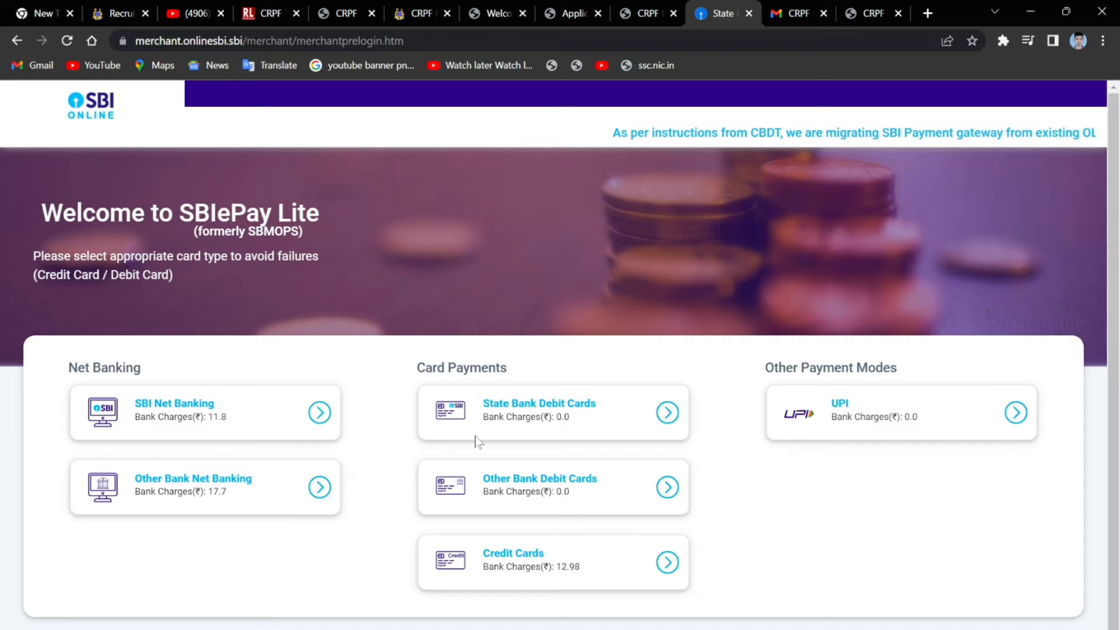
Choose UPI on the SBIePay Lite payment page and select QR code to pay the registration fee.
{"action": "left_click", "coordinate": [961, 409]}
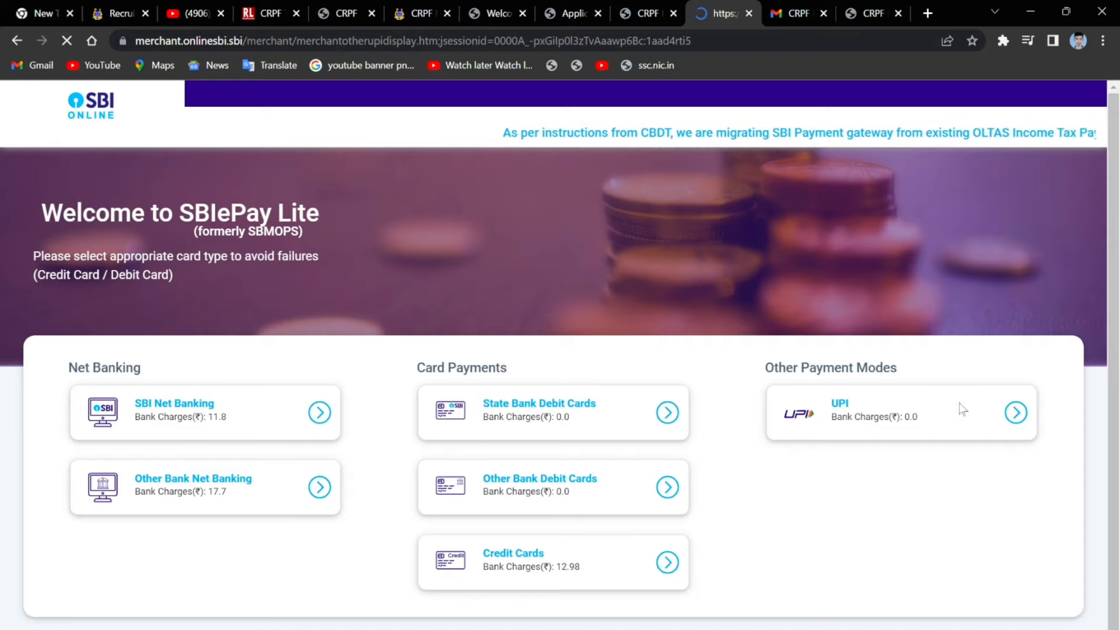
{"action": "scroll", "coordinate": [525, 432], "scroll_direction": "down", "scroll_amount": 3}
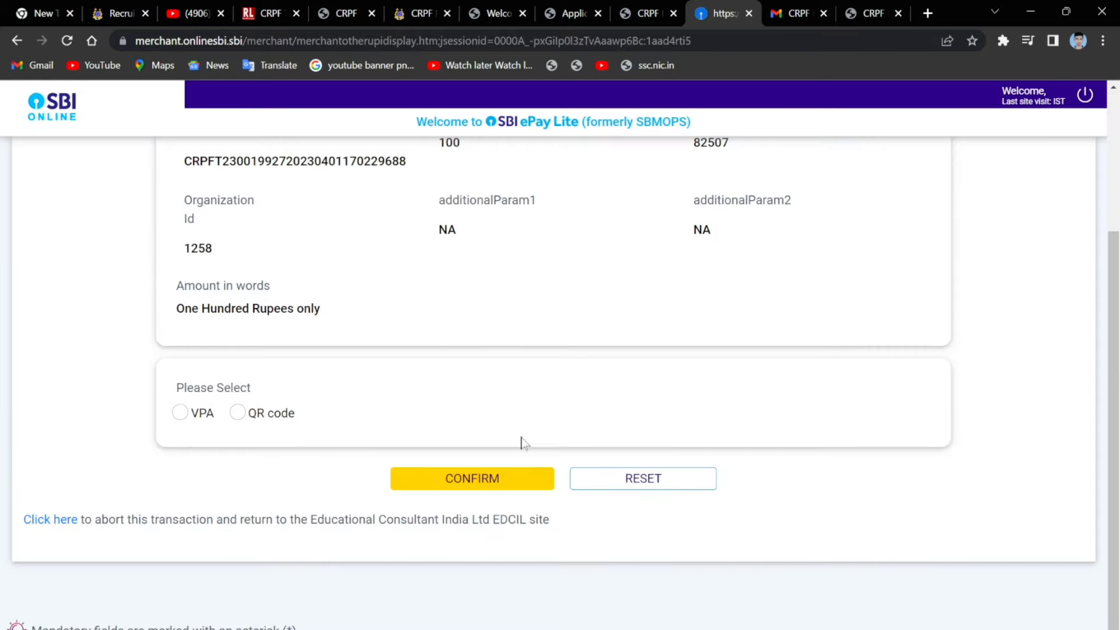
{"action": "left_click", "coordinate": [237, 413]}
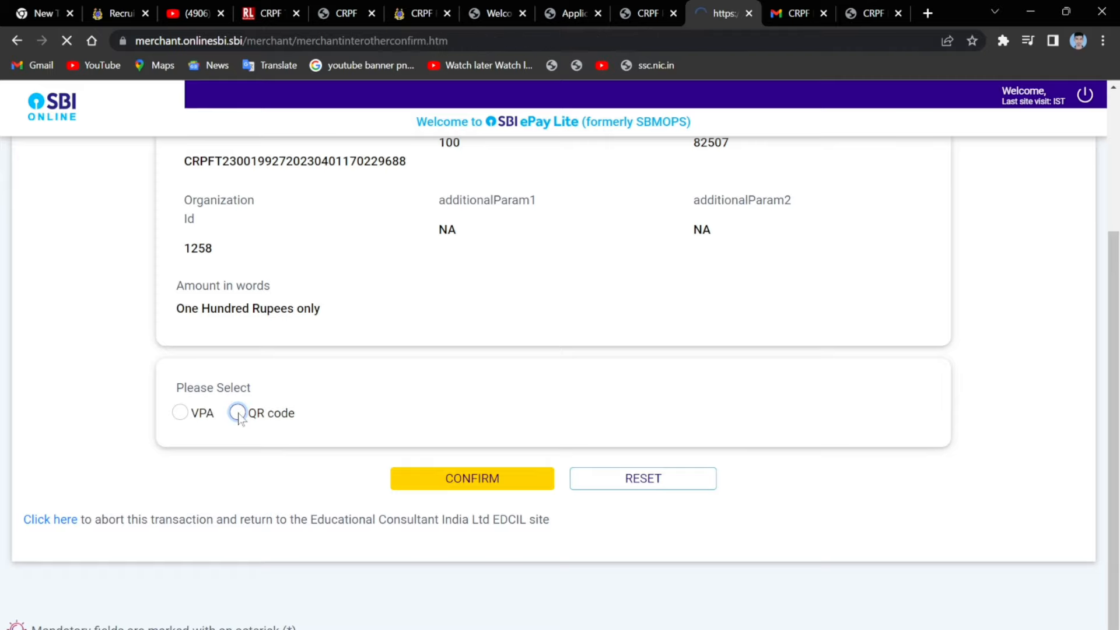
{"action": "scroll", "coordinate": [393, 494], "scroll_direction": "down", "scroll_amount": 2}
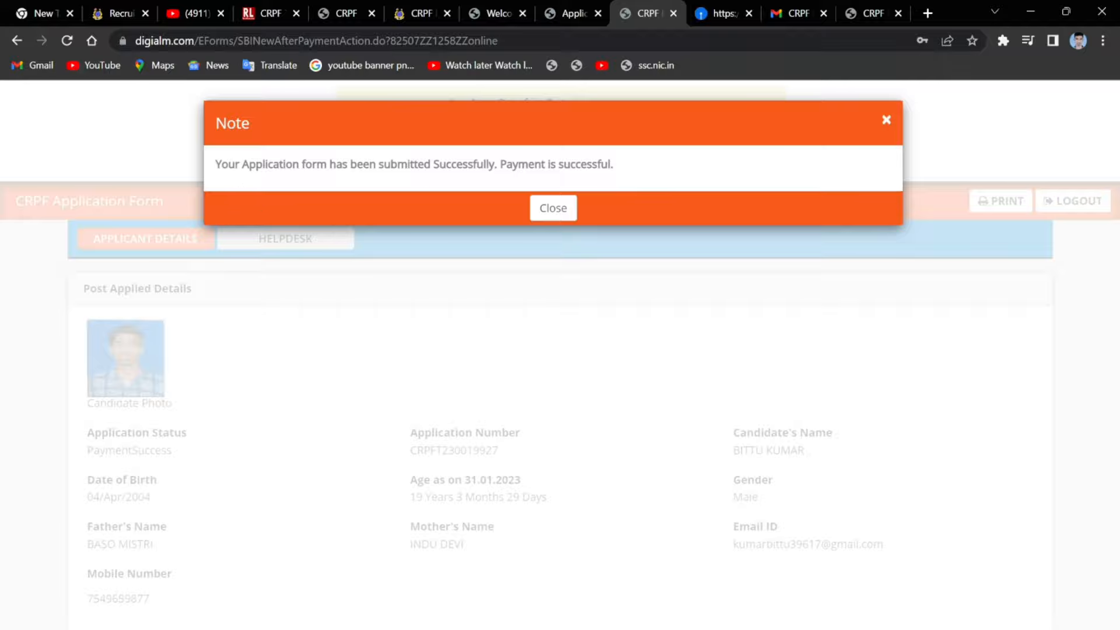
Dismiss the submission note and review the submitted applicant details.
{"action": "left_click", "coordinate": [562, 208]}
{"action": "scroll", "coordinate": [568, 266], "scroll_direction": "down", "scroll_amount": 10}
{"action": "scroll", "coordinate": [699, 257], "scroll_direction": "up", "scroll_amount": 10}
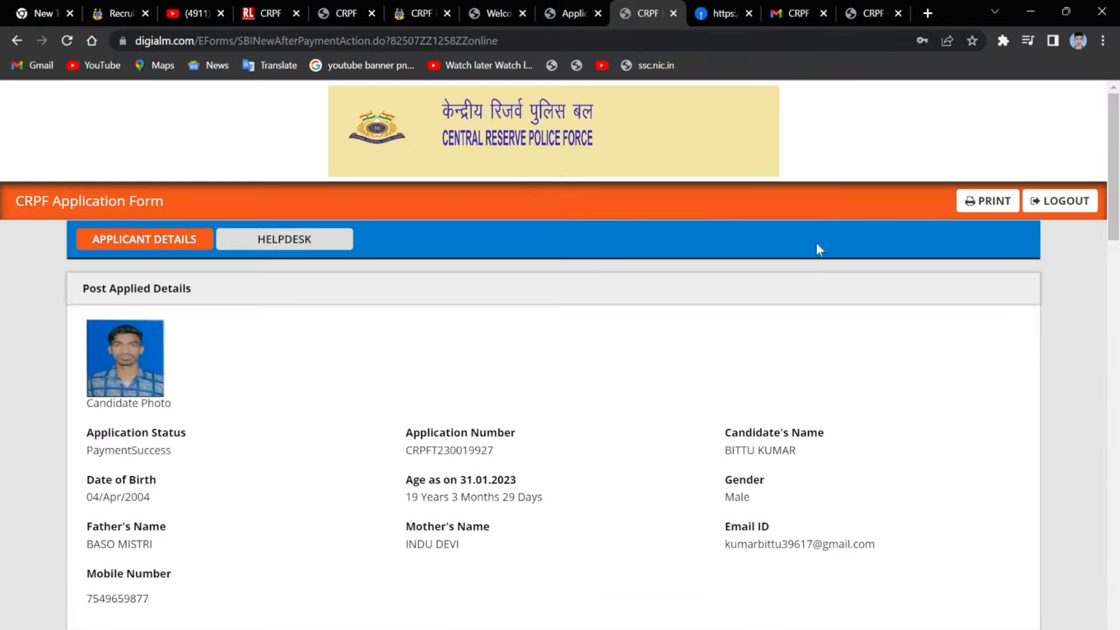
Print the submitted application to a PDF file named CRPF Form 2023, saved on the Desktop.
{"action": "left_click", "coordinate": [988, 201]}
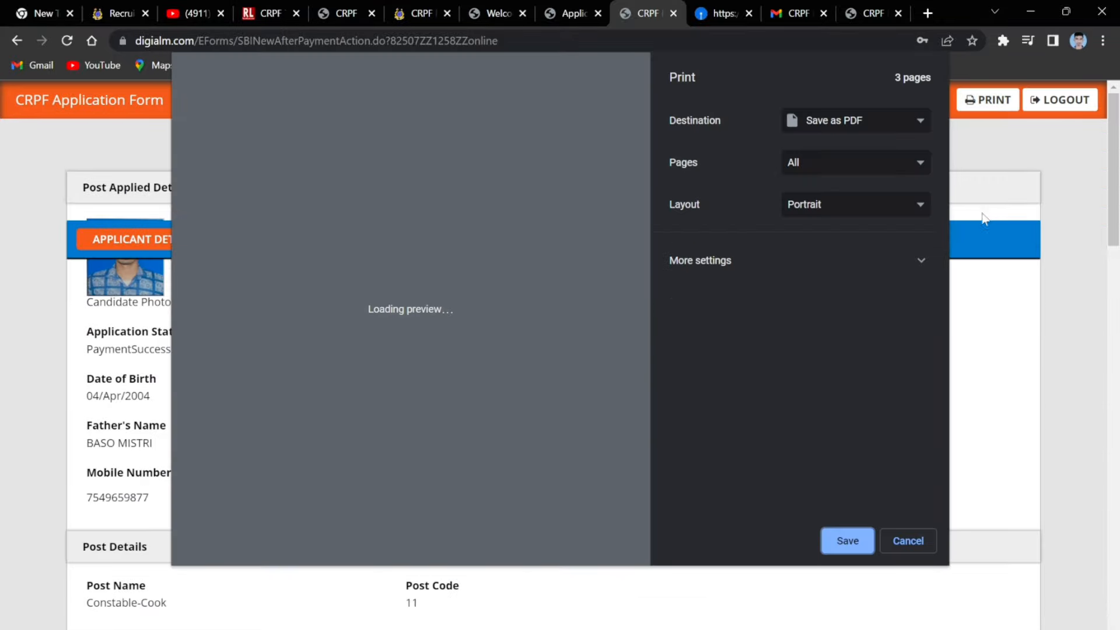
{"action": "left_click", "coordinate": [844, 541]}
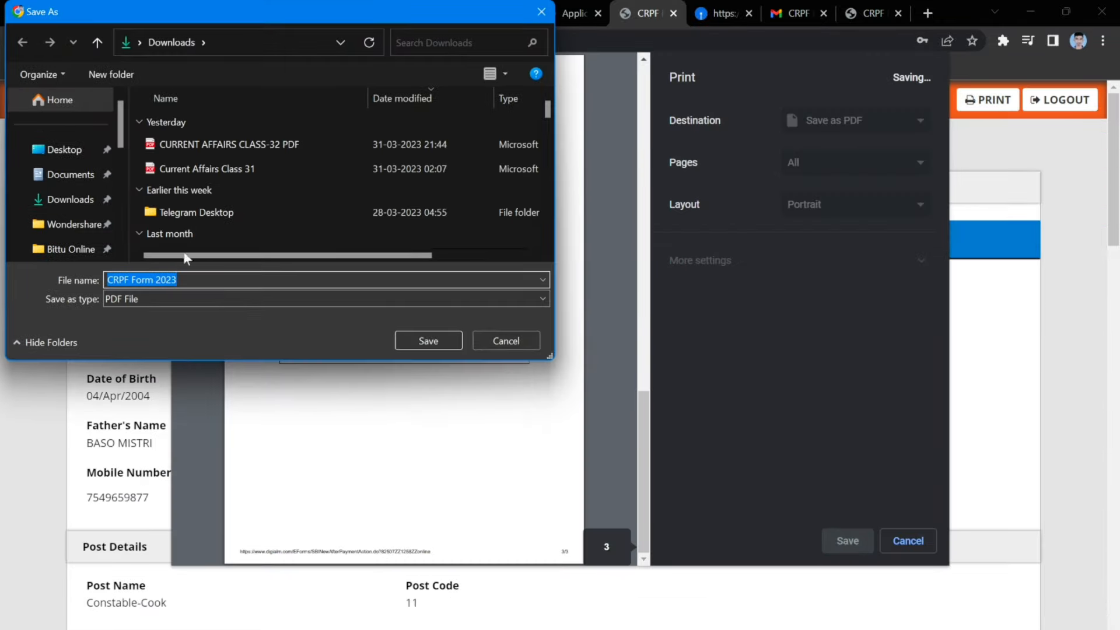
{"action": "left_click", "coordinate": [56, 149]}
{"action": "left_click", "coordinate": [416, 335]}
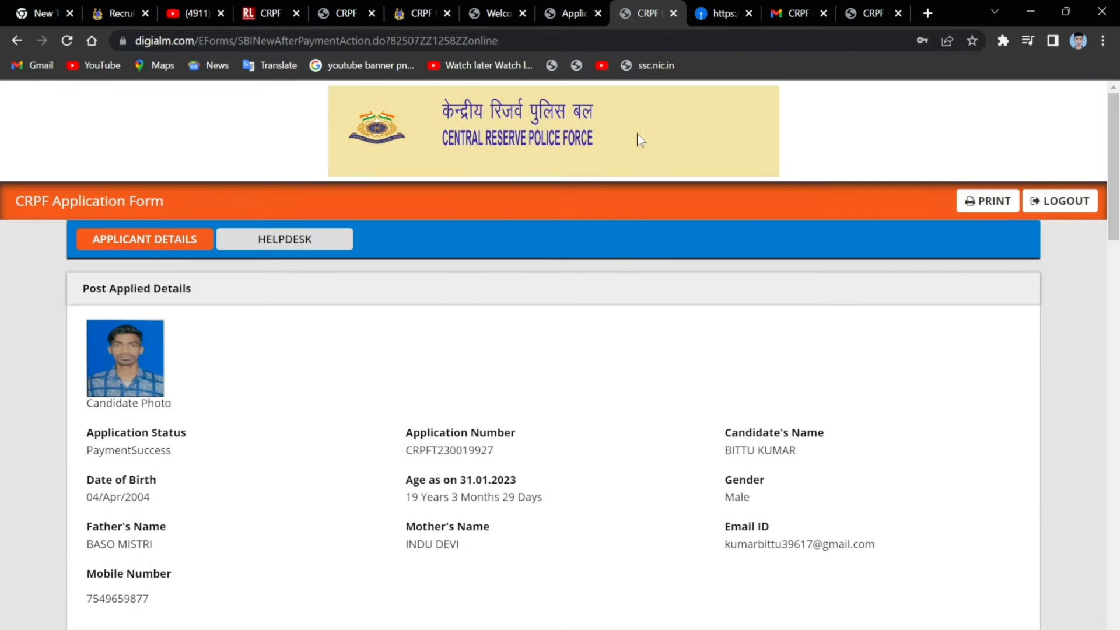
Return to the CRPF Form 2023 welcome page with the important information and general links.
{"action": "left_click", "coordinate": [497, 13]}
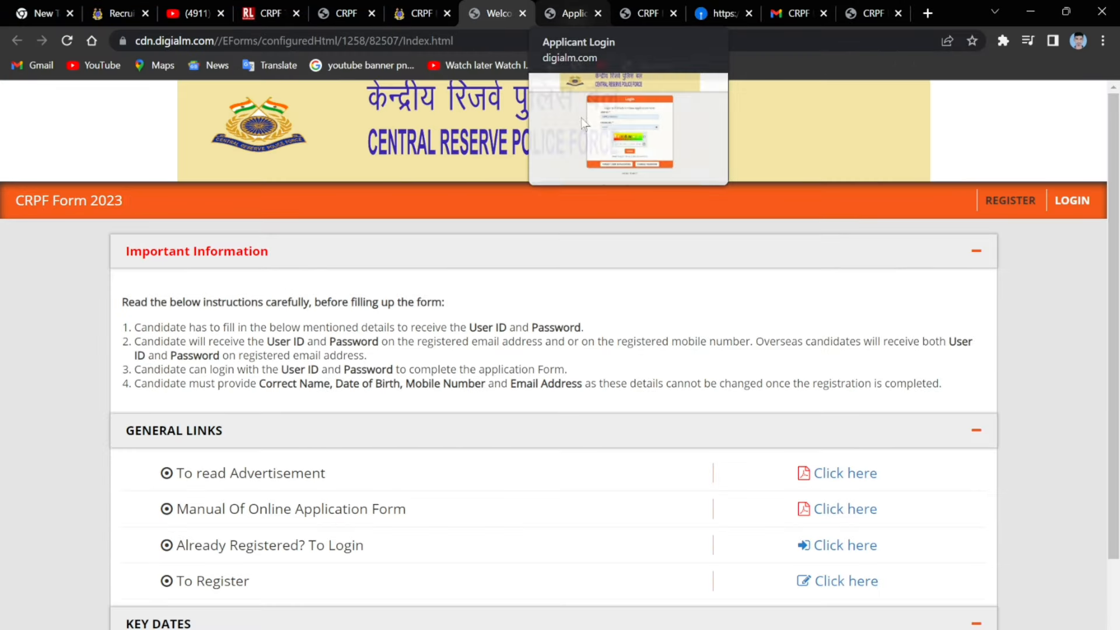